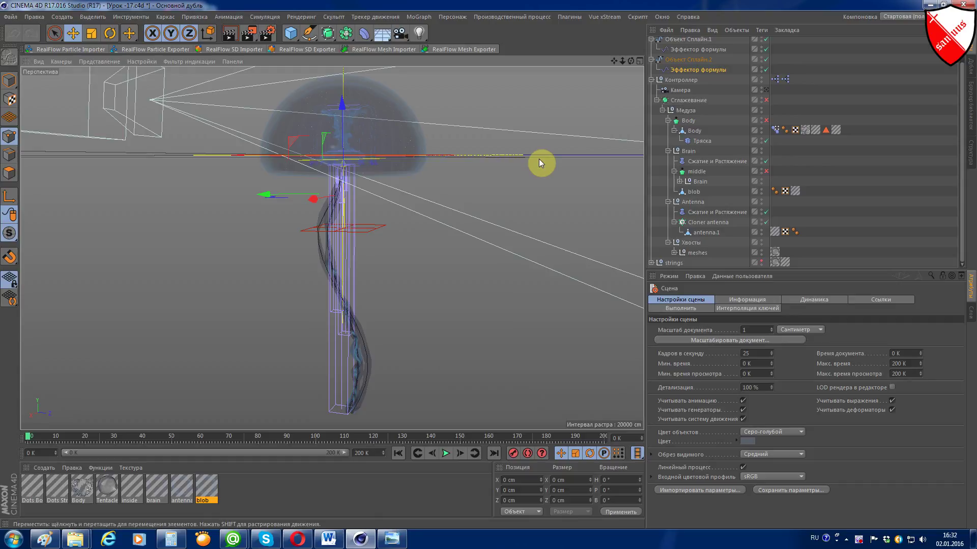
# - Collapse the spline hierarchies and select all three tail splines together
pyautogui.scroll(2, 909, 85)
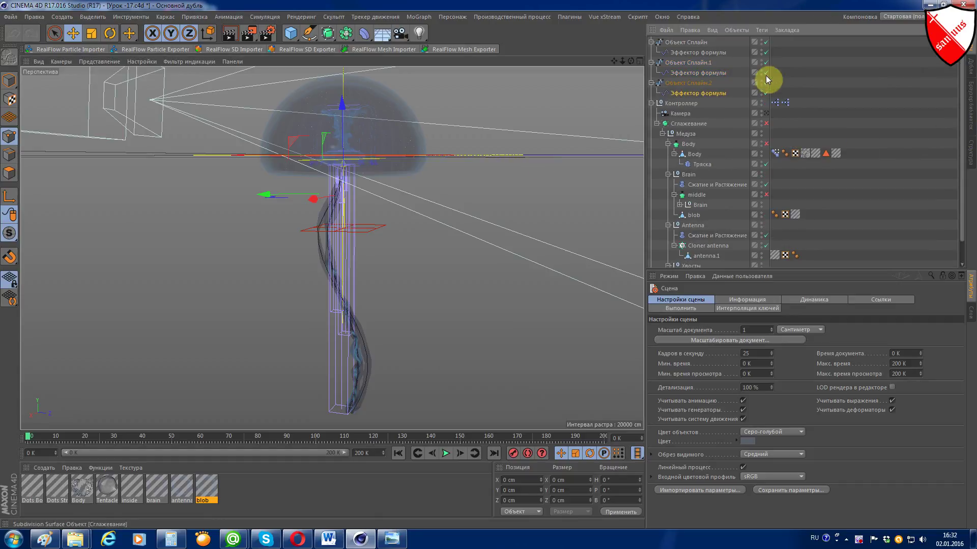
pyautogui.scroll(-1, 651, 54)
pyautogui.click(651, 52)
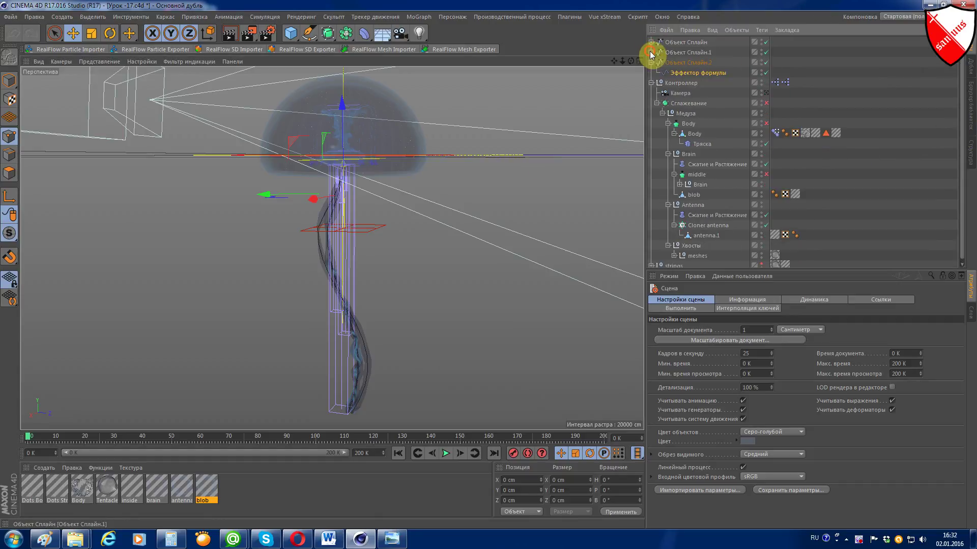
pyautogui.click(651, 62)
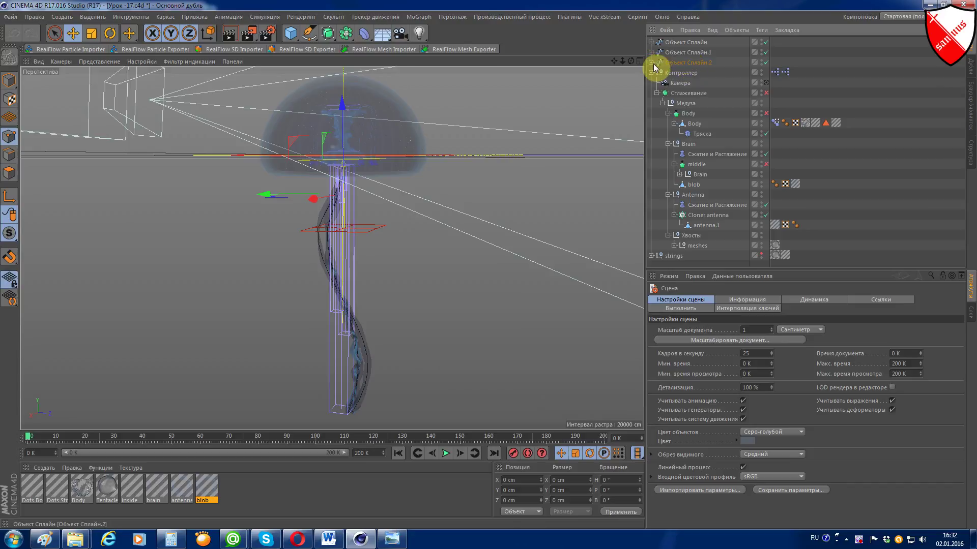
pyautogui.click(651, 63)
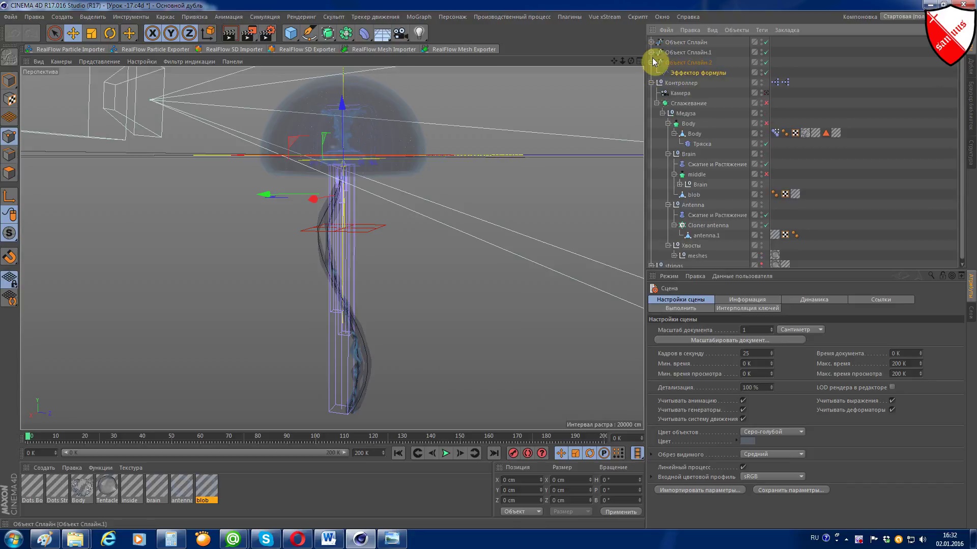
pyautogui.click(651, 63)
pyautogui.click(671, 63)
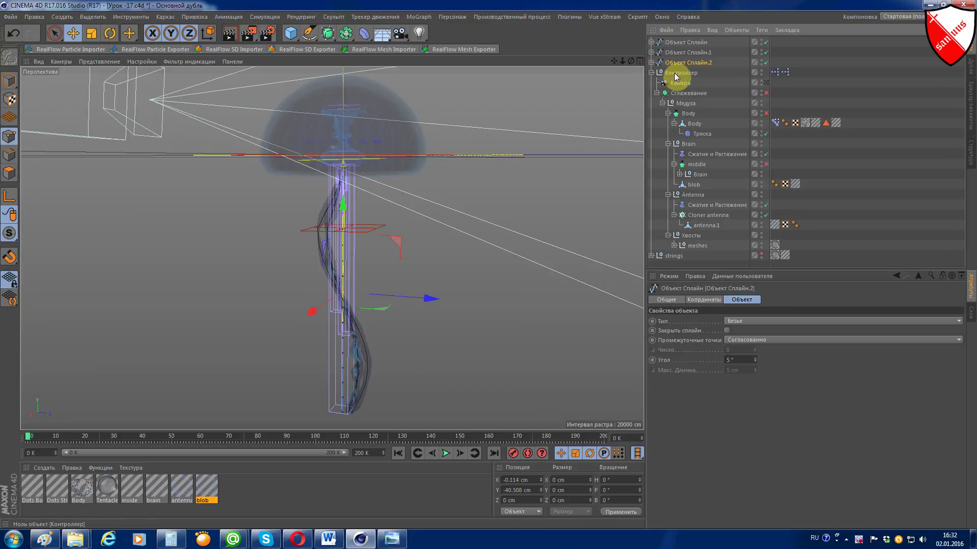
pyautogui.keyDown('shift'); pyautogui.click(698, 42); pyautogui.keyUp('shift')
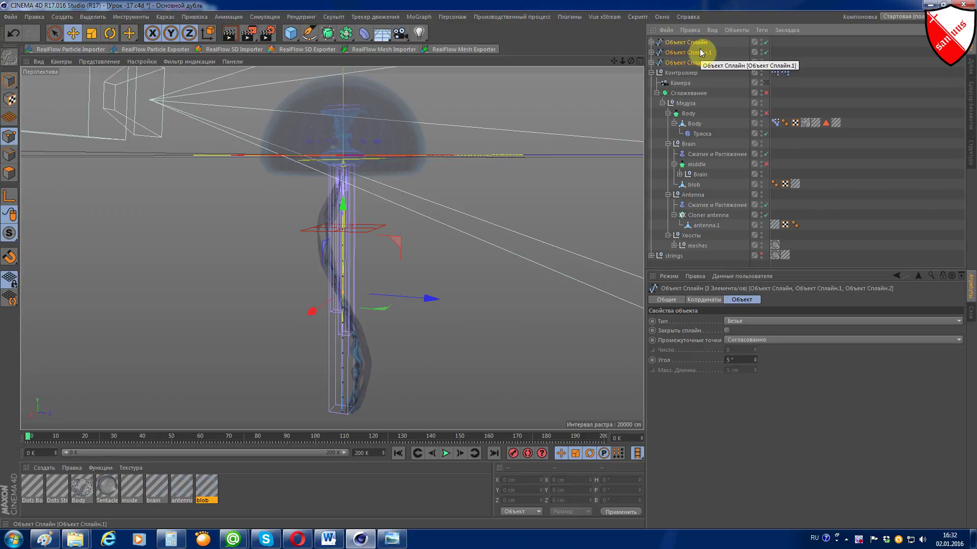
# - Group the splines under a null named 'Хвостовые сплайны' and switch to the front view
pyautogui.hotkey('alt', 'g')
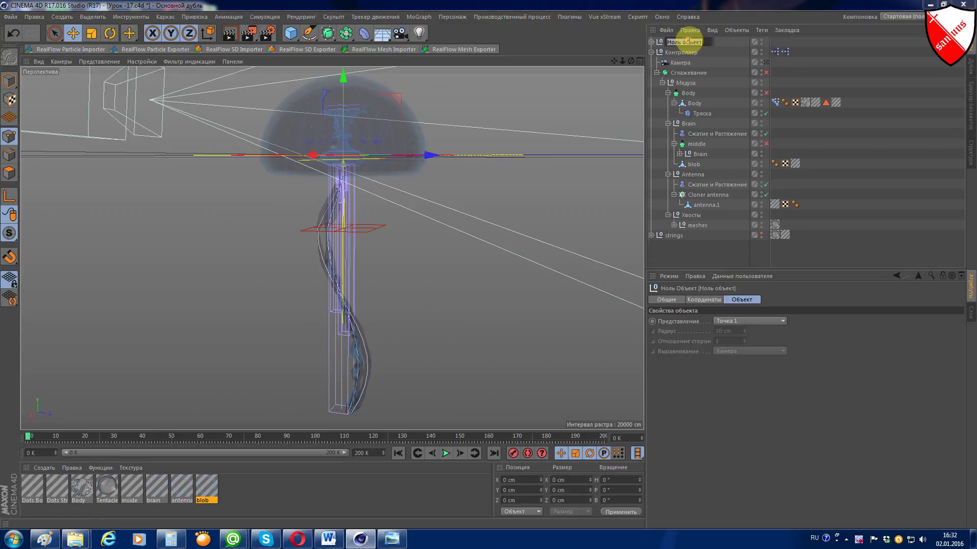
pyautogui.doubleClick(690, 42)
pyautogui.write('Хвостовые сплайны')
pyautogui.press('Return')
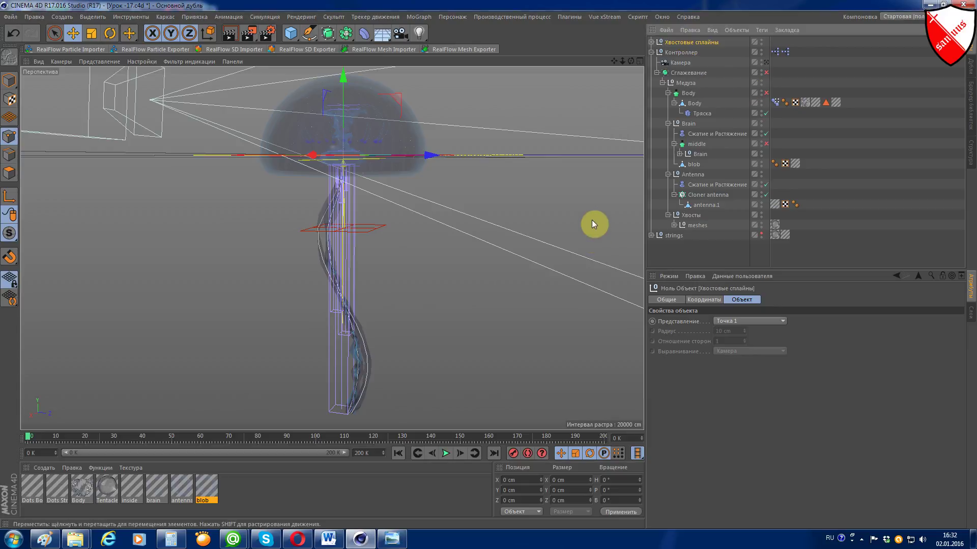
pyautogui.press('F4')
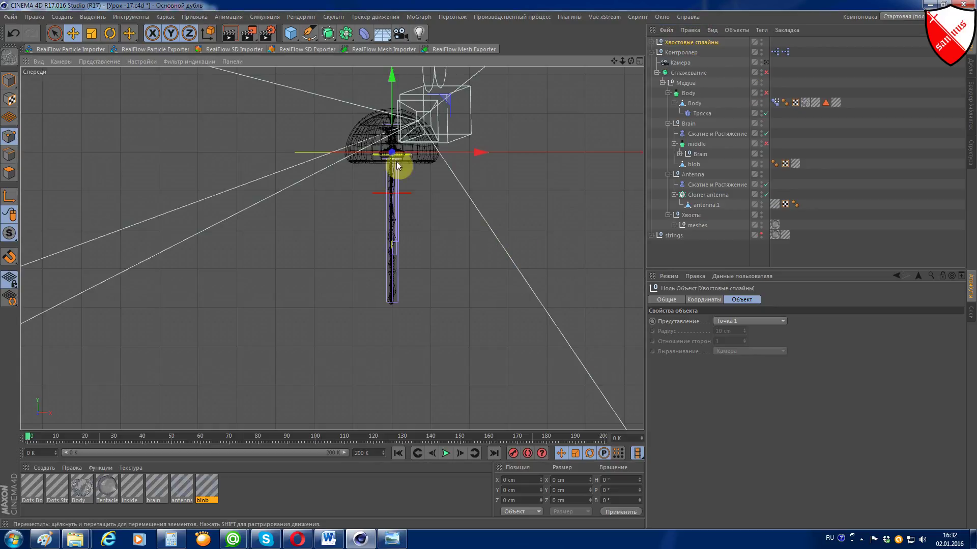
# - Zoom and pan the front view until the whole jellyfish stem fills the frame
pyautogui.scroll(3, 401, 172)
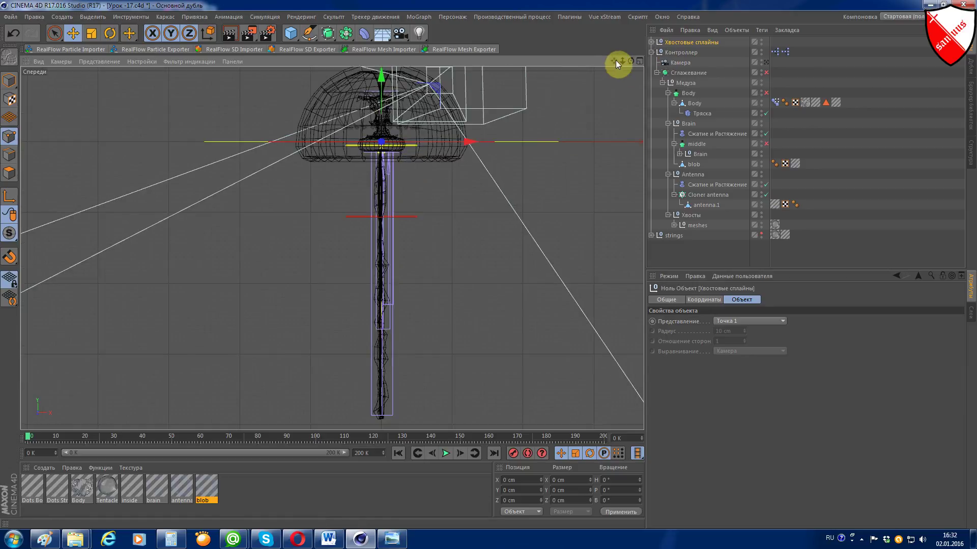
pyautogui.moveTo(614, 61); pyautogui.dragTo(591, 55)
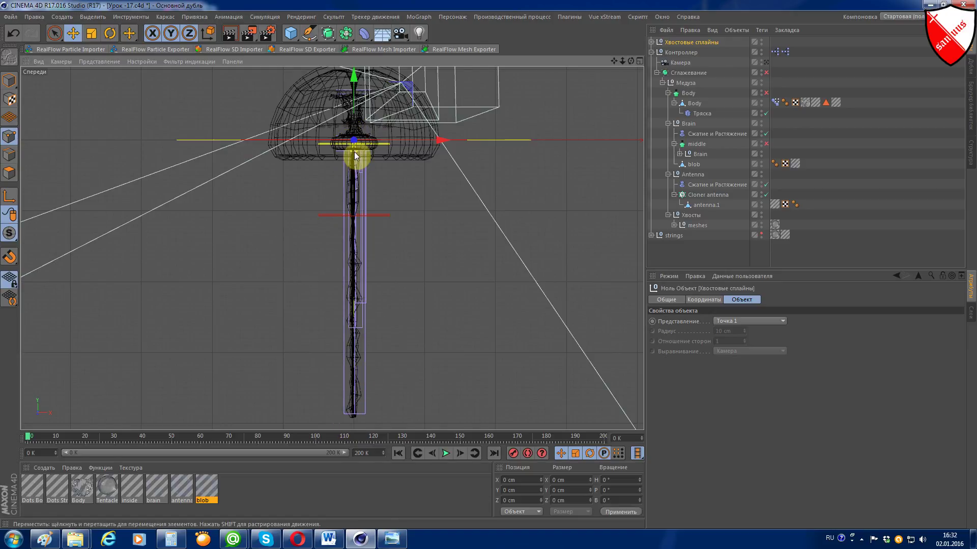
pyautogui.scroll(1, 351, 424)
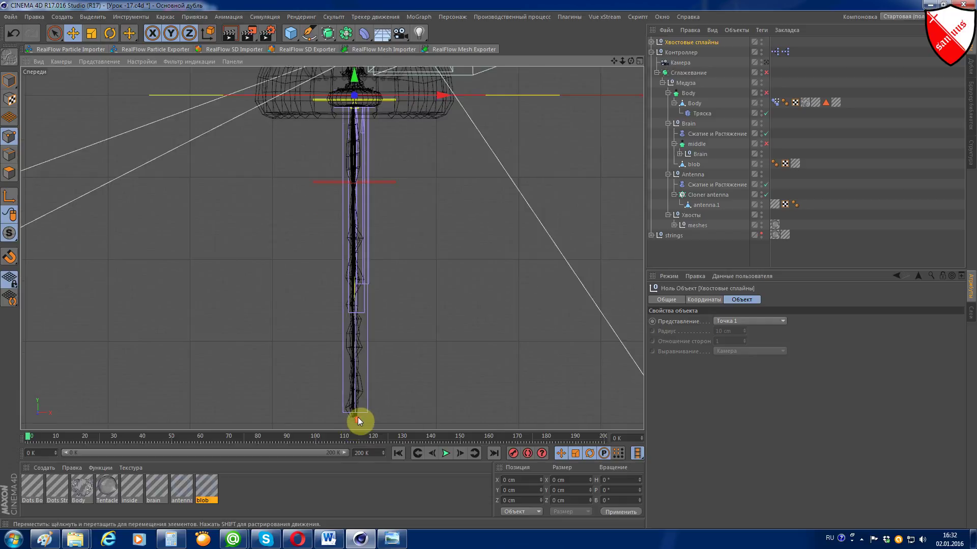
pyautogui.scroll(1, 359, 414)
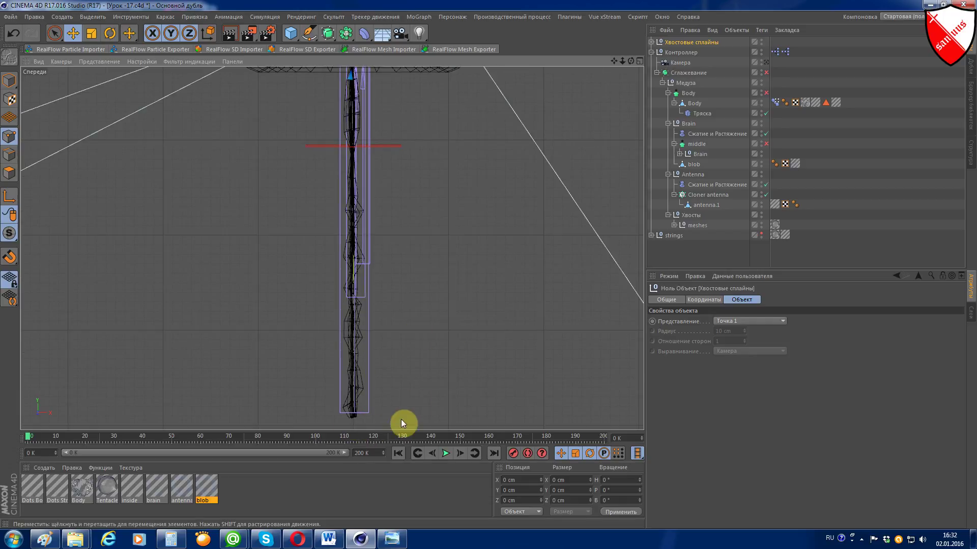
pyautogui.keyDown('alt'); pyautogui.moveTo(394, 429); pyautogui.dragTo(395, 439, button='middle'); pyautogui.keyUp('alt')
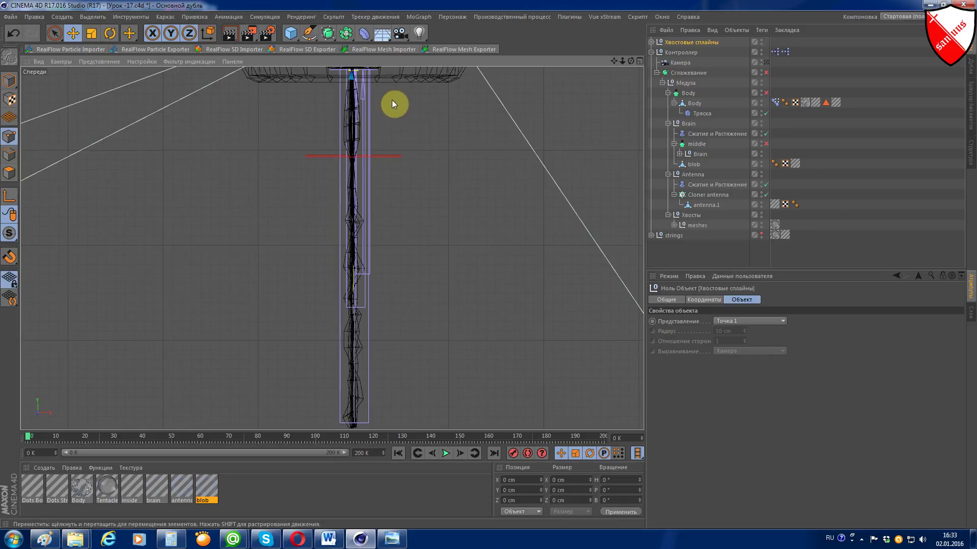
pyautogui.scroll(-1, 392, 100)
pyautogui.moveTo(614, 60)
pyautogui.mouseDown()
pyautogui.moveTo(332, 249)
pyautogui.moveTo(479, 197)
pyautogui.mouseUp()
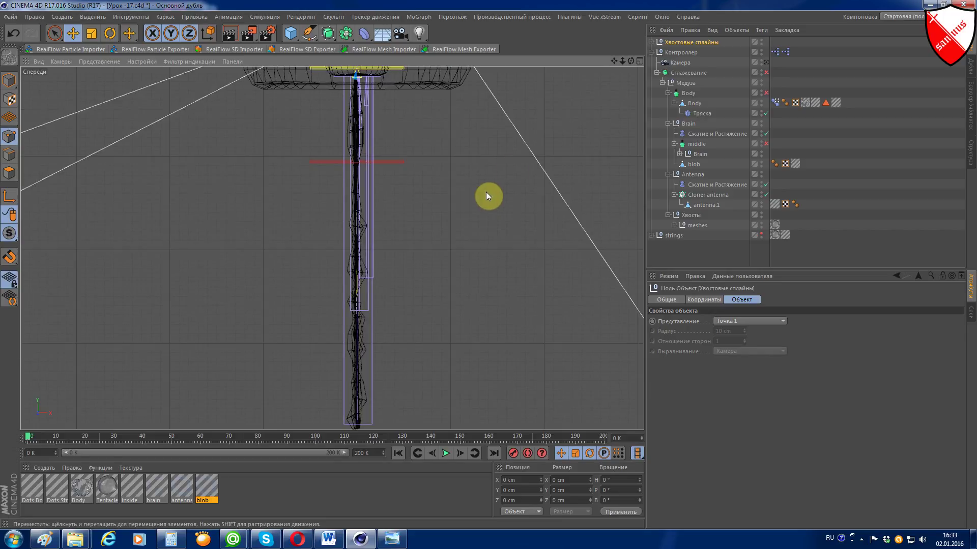
pyautogui.scroll(-1, 560, 121)
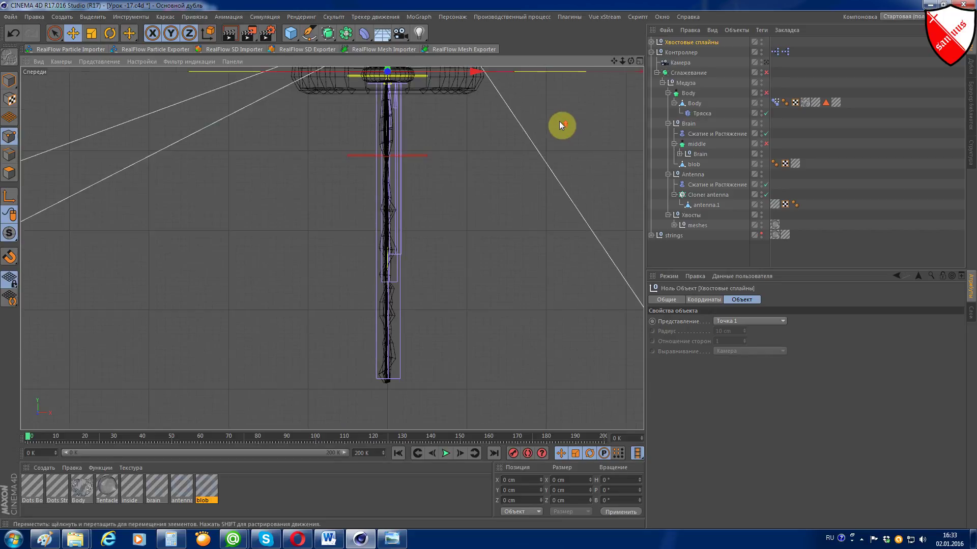
pyautogui.scroll(-1, 559, 122)
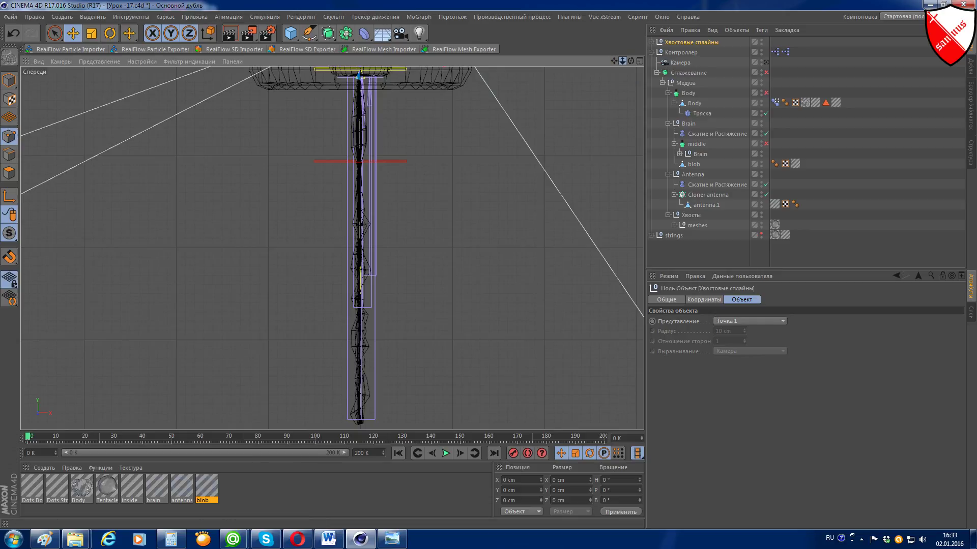
pyautogui.moveTo(624, 62); pyautogui.dragTo(613, 73)
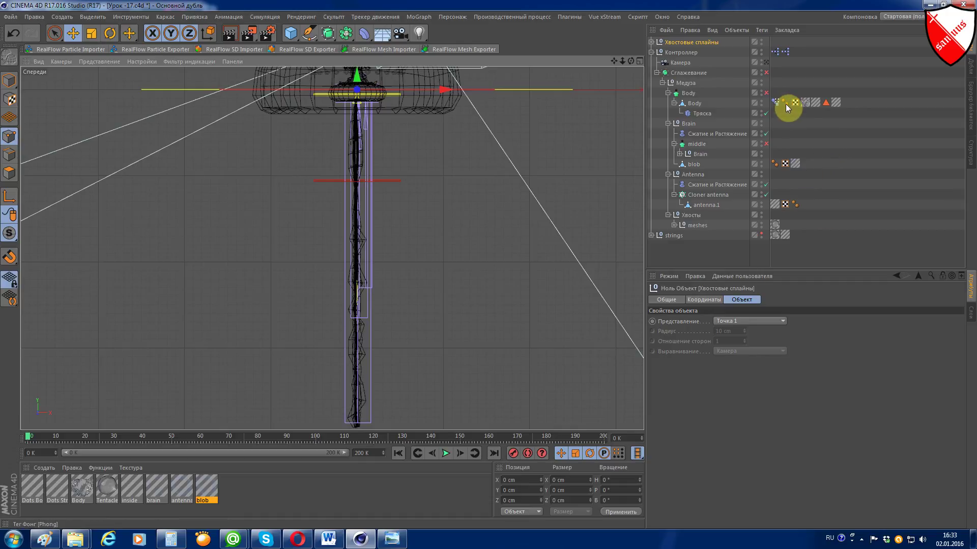
# - Hide Контроллер and strings in the viewport and set the Pen tool type to Cubic
pyautogui.click(651, 53)
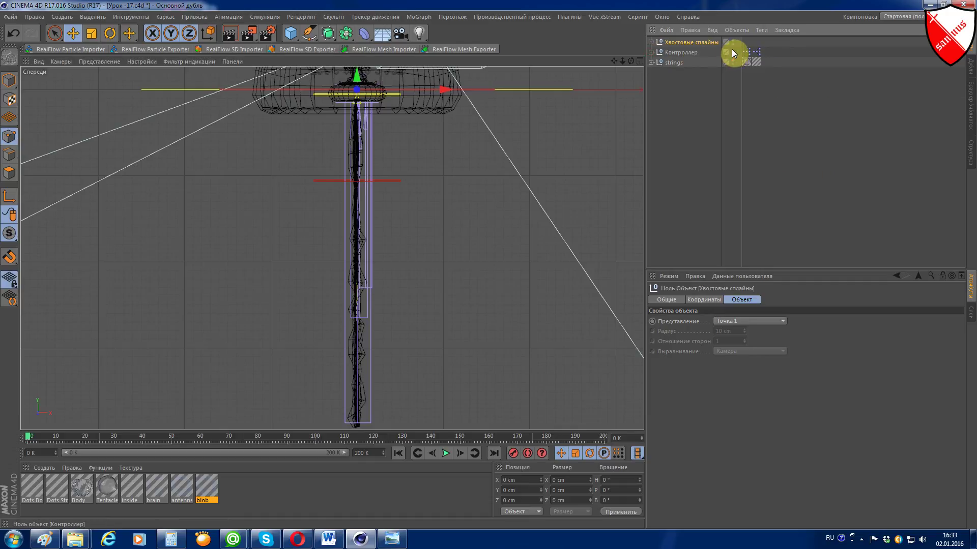
pyautogui.moveTo(732, 50); pyautogui.dragTo(733, 60)
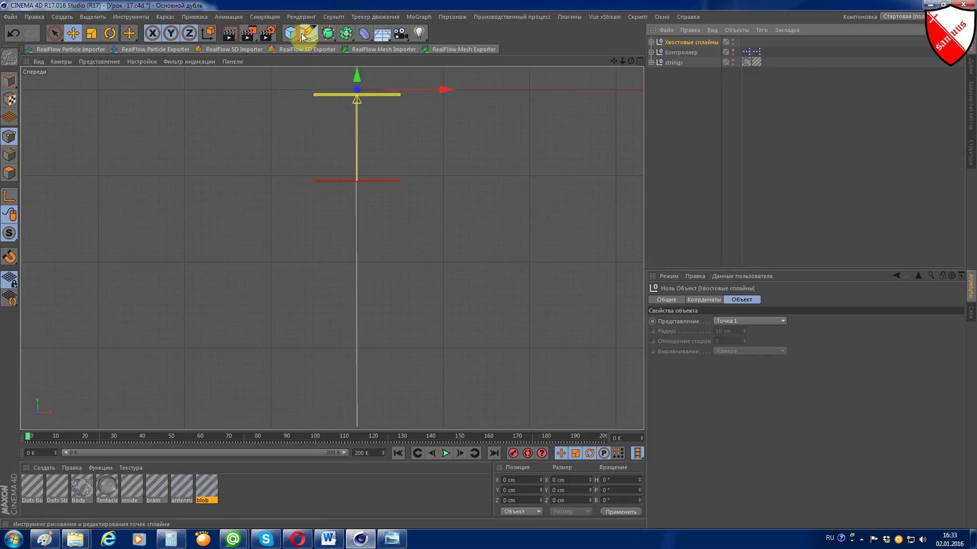
pyautogui.click(307, 34)
pyautogui.click(326, 53)
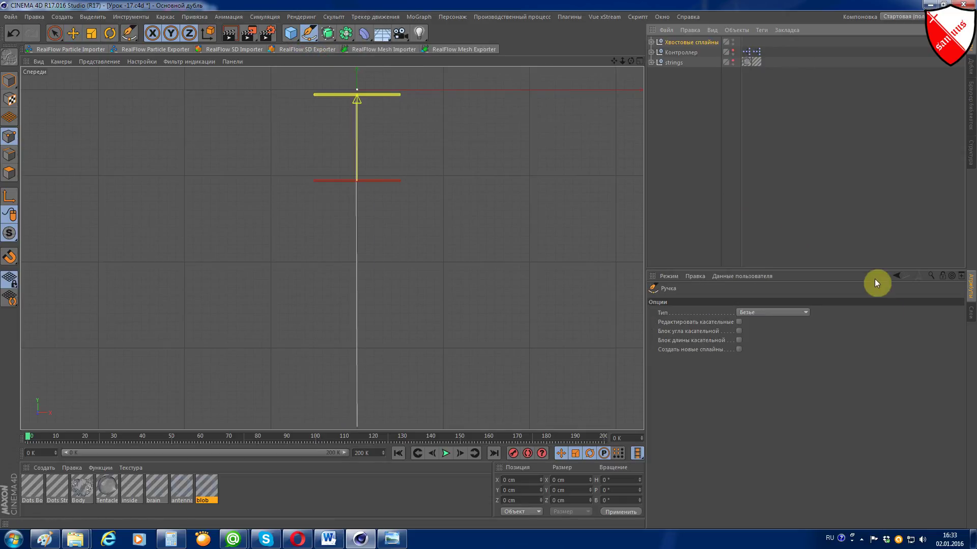
pyautogui.click(797, 313)
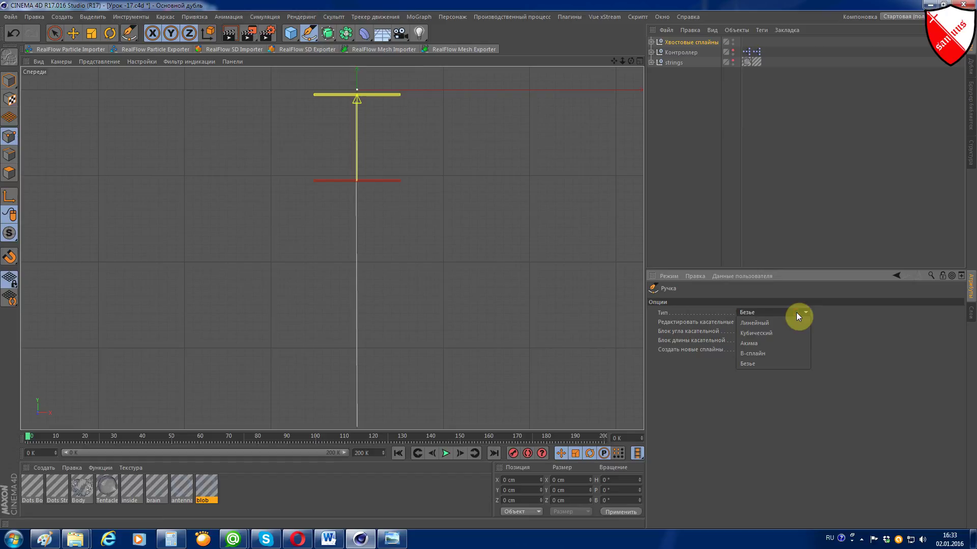
pyautogui.click(768, 332)
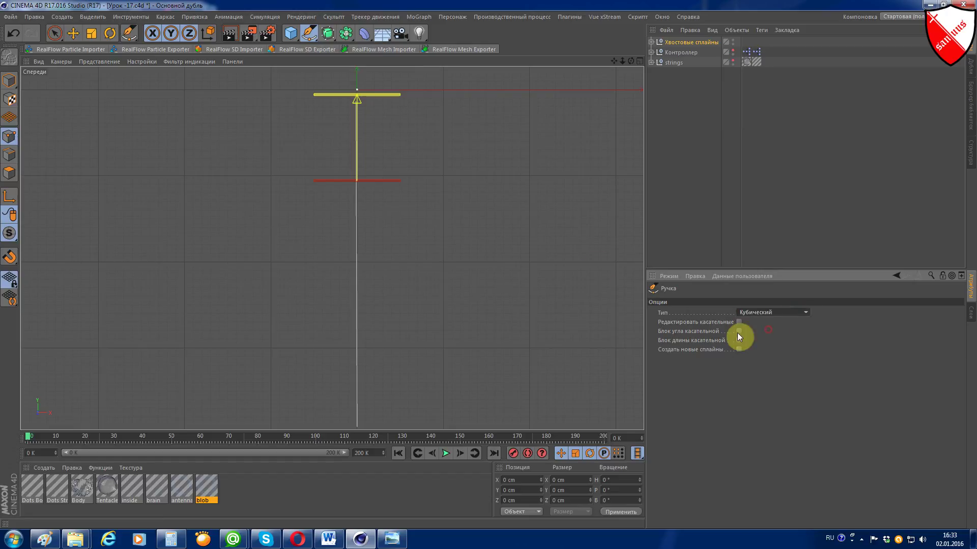
# - Draw a two-point cubic spline from the top of the stem down to its bottom
pyautogui.click(360, 113)
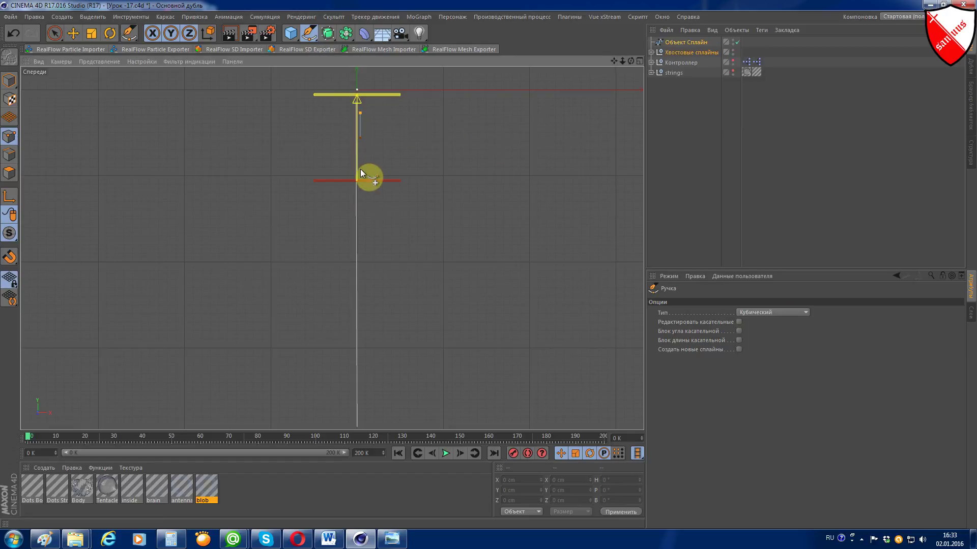
pyautogui.click(362, 431)
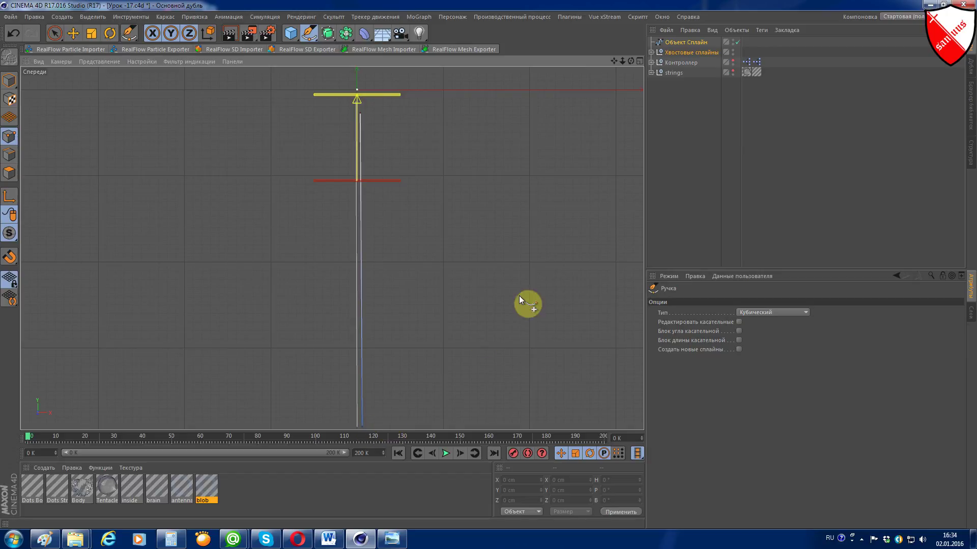
# - Reposition the spline's top and bottom points to line up with the stem
pyautogui.click(73, 33)
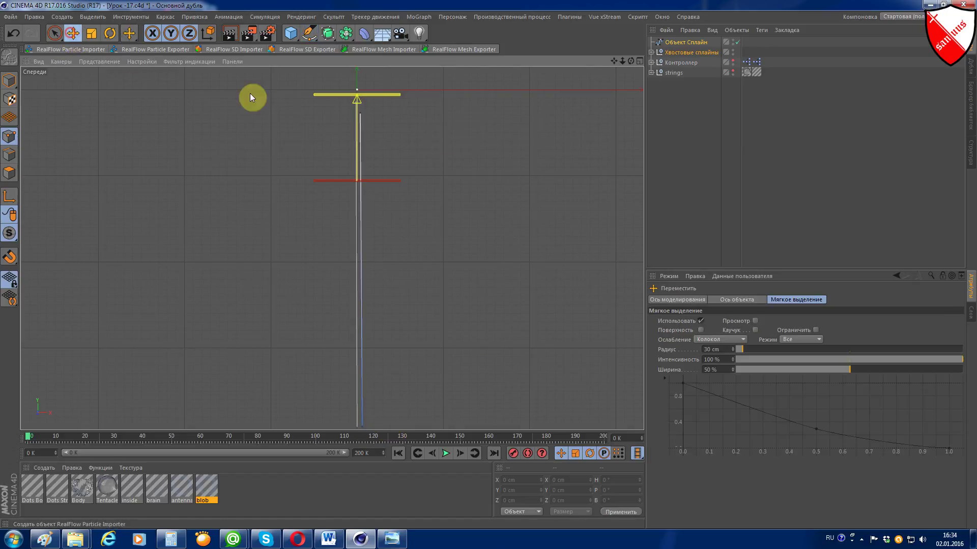
pyautogui.click(361, 114)
pyautogui.moveTo(360, 113); pyautogui.dragTo(359, 90)
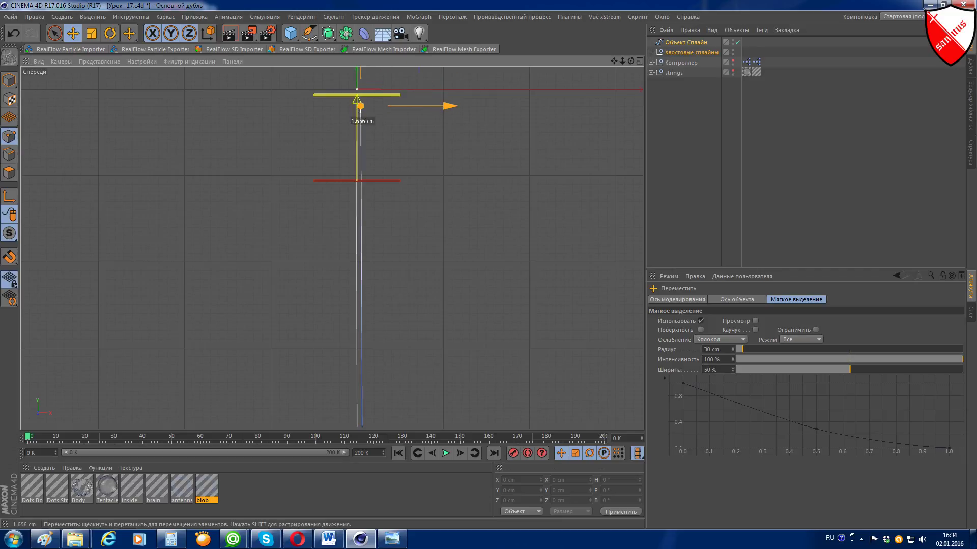
pyautogui.moveTo(447, 104); pyautogui.dragTo(445, 95)
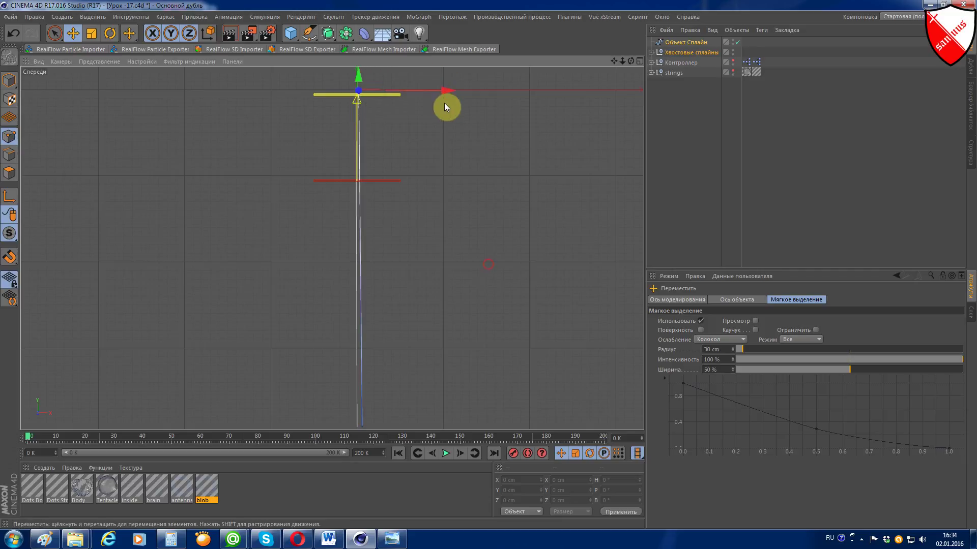
pyautogui.click(362, 426)
pyautogui.moveTo(446, 429); pyautogui.dragTo(446, 430)
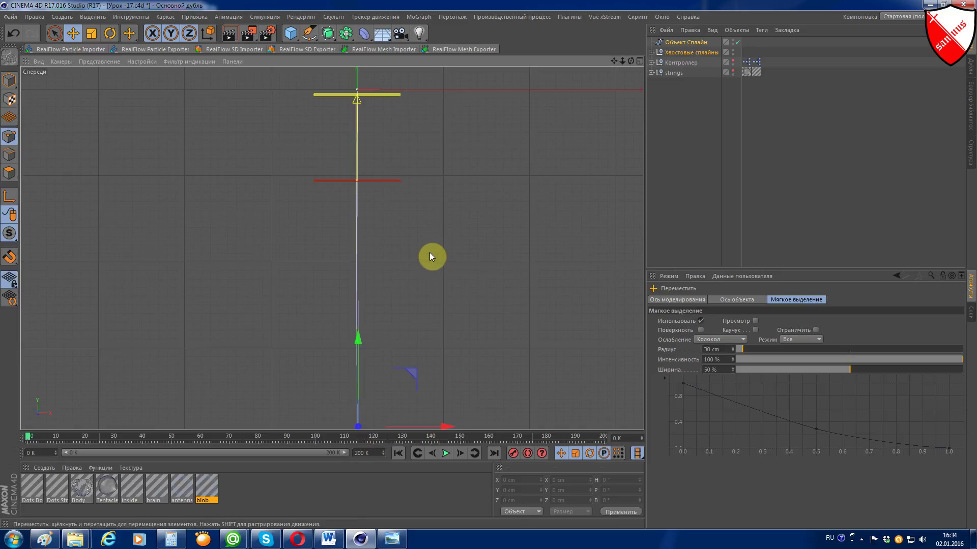
# - Insert a point midway on the spline's lower segment and switch to perspective view
pyautogui.keyDown('ctrl'); pyautogui.click(428, 257); pyautogui.keyUp('ctrl')
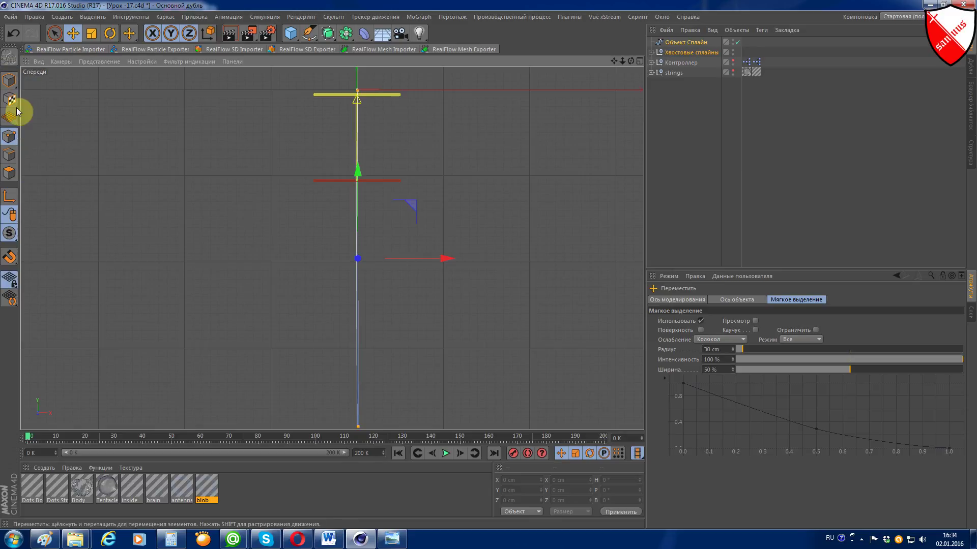
pyautogui.rightClick(429, 262)
pyautogui.rightClick(429, 262)
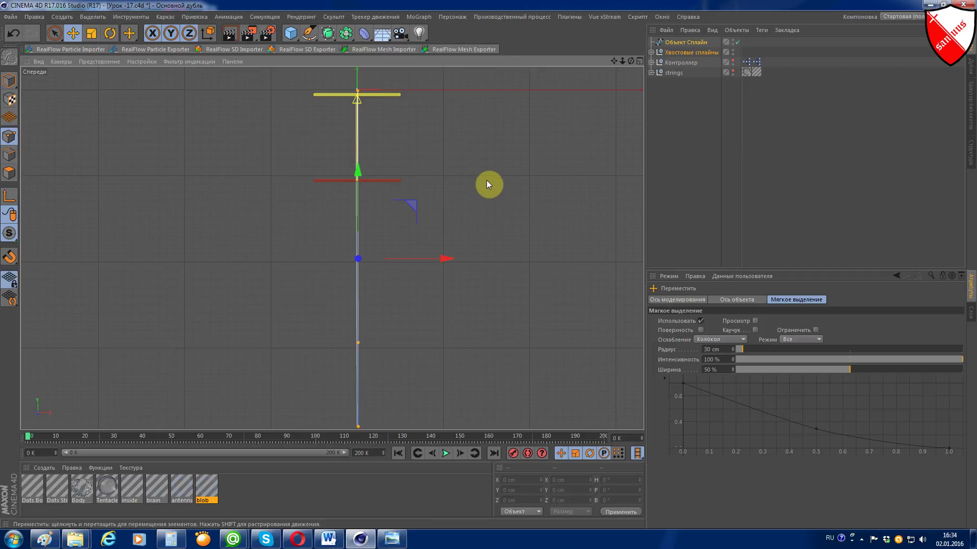
pyautogui.press('F1')
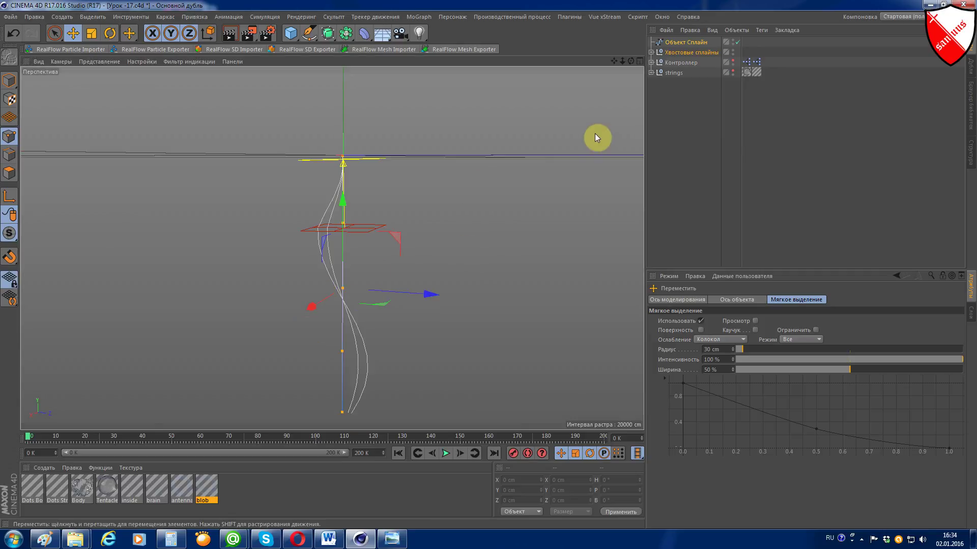
# - Hide the tail splines group in the viewport and orbit around the control spline
pyautogui.click(733, 50)
pyautogui.click(733, 50)
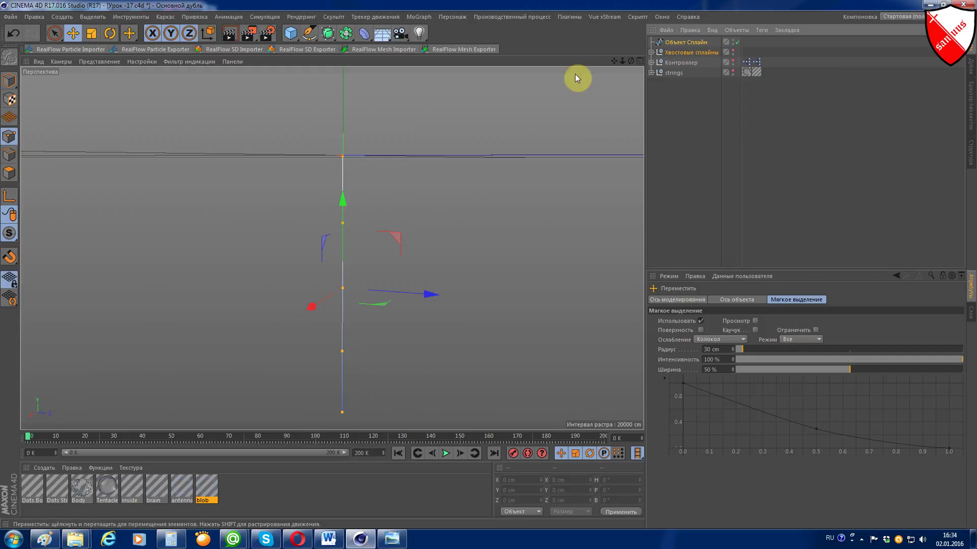
pyautogui.moveTo(631, 61); pyautogui.dragTo(567, 179)
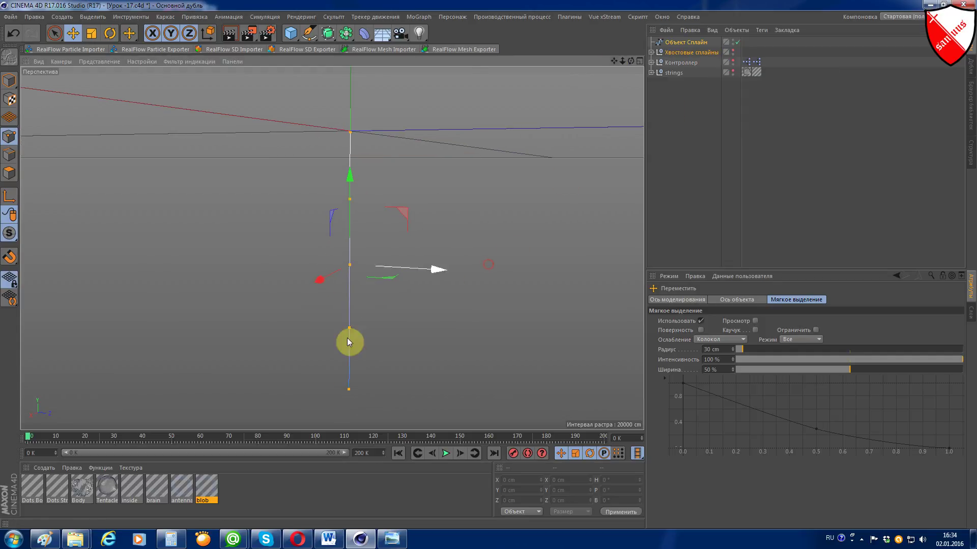
pyautogui.moveTo(349, 342); pyautogui.dragTo(331, 367)
pyautogui.moveTo(631, 61)
pyautogui.mouseDown()
pyautogui.moveTo(332, 248)
pyautogui.moveTo(335, 239)
pyautogui.mouseUp()
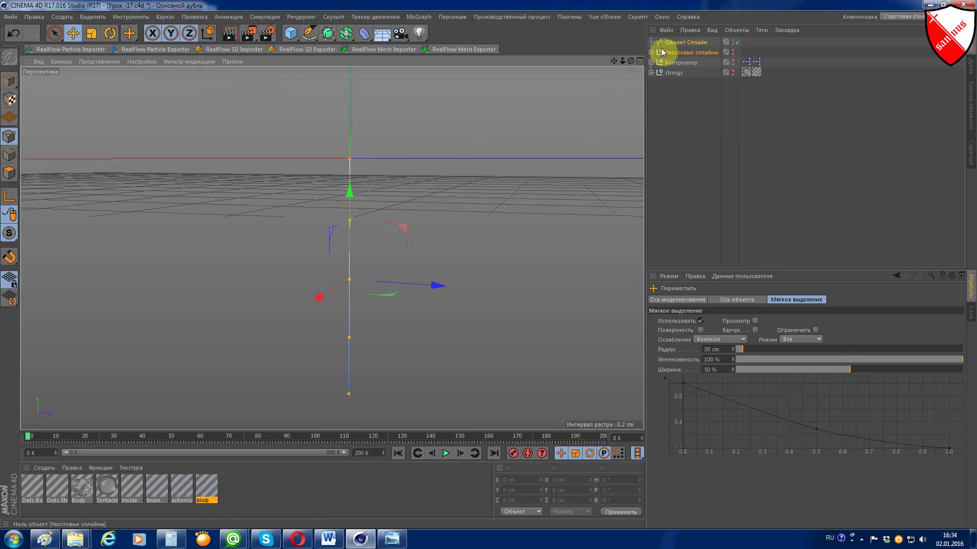
# - Rename the control spline to 'Кубический'
pyautogui.doubleClick(690, 43)
pyautogui.press('BackSpace')
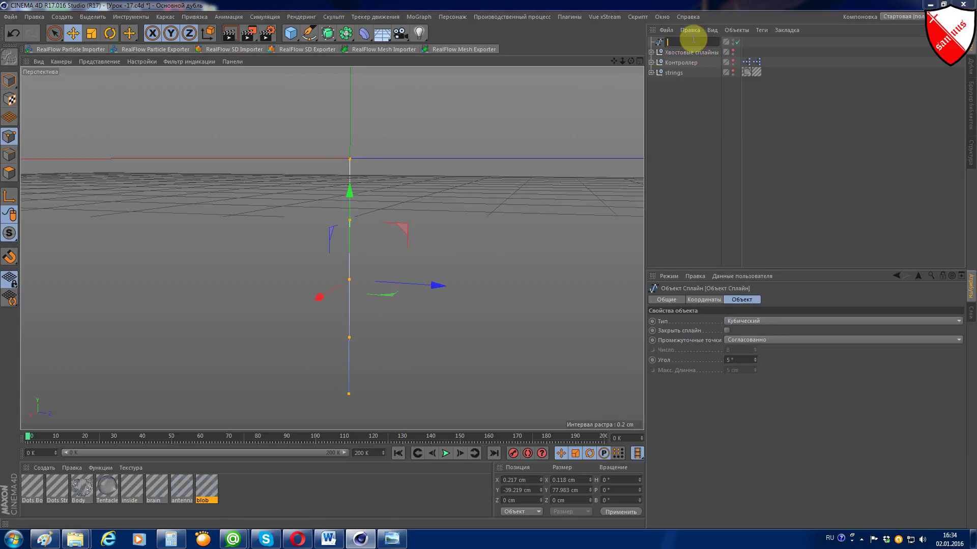
pyautogui.write('Кубический')
pyautogui.press('Return')
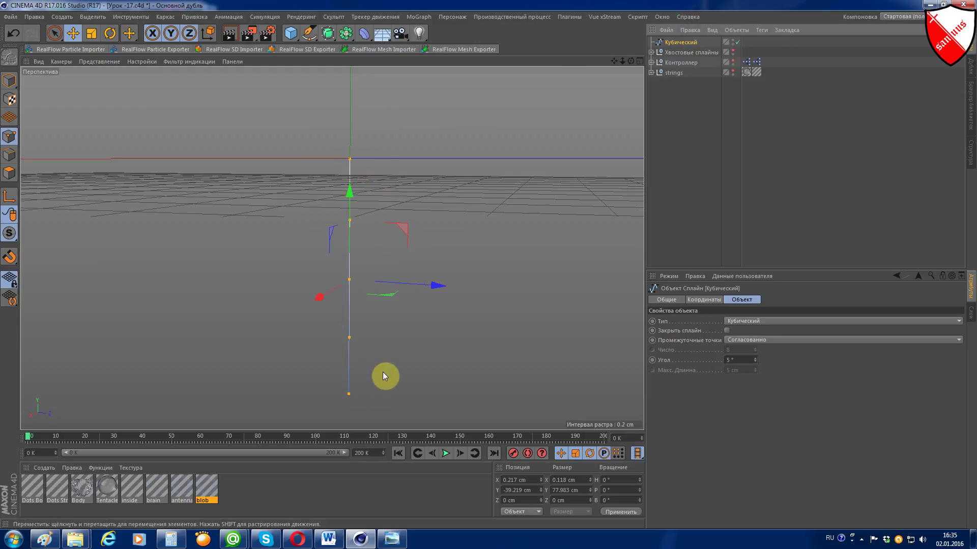
# - Show Контроллер in the viewport again and zoom in on the spline's top
pyautogui.click(733, 60)
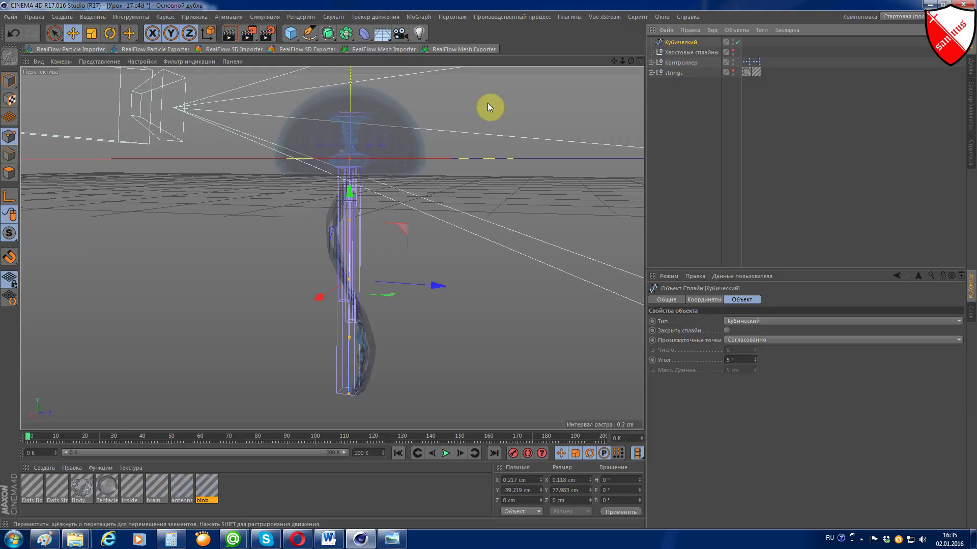
pyautogui.scroll(3, 320, 174)
pyautogui.scroll(3, 290, 200)
pyautogui.scroll(3, 307, 192)
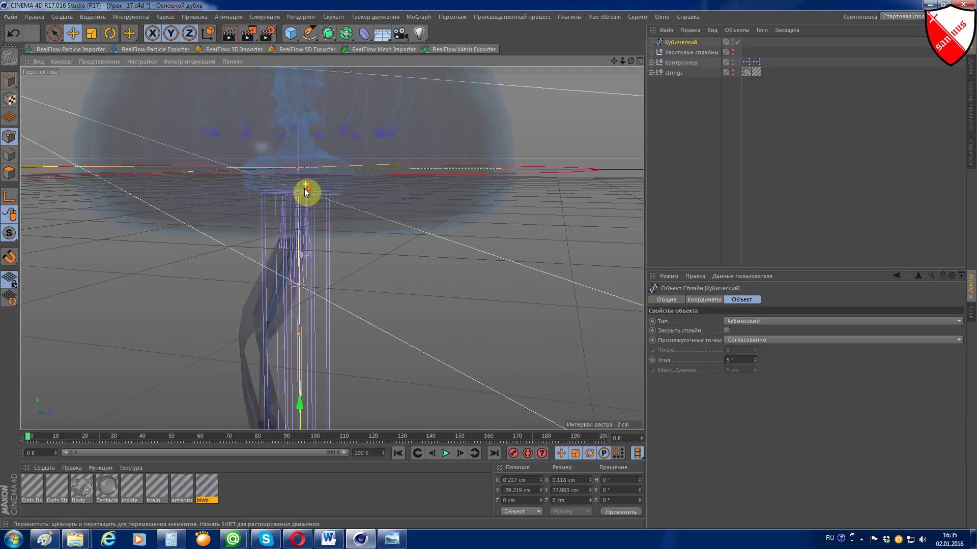
pyautogui.scroll(3, 306, 191)
pyautogui.scroll(2, 306, 192)
pyautogui.scroll(2, 307, 192)
pyautogui.scroll(2, 306, 193)
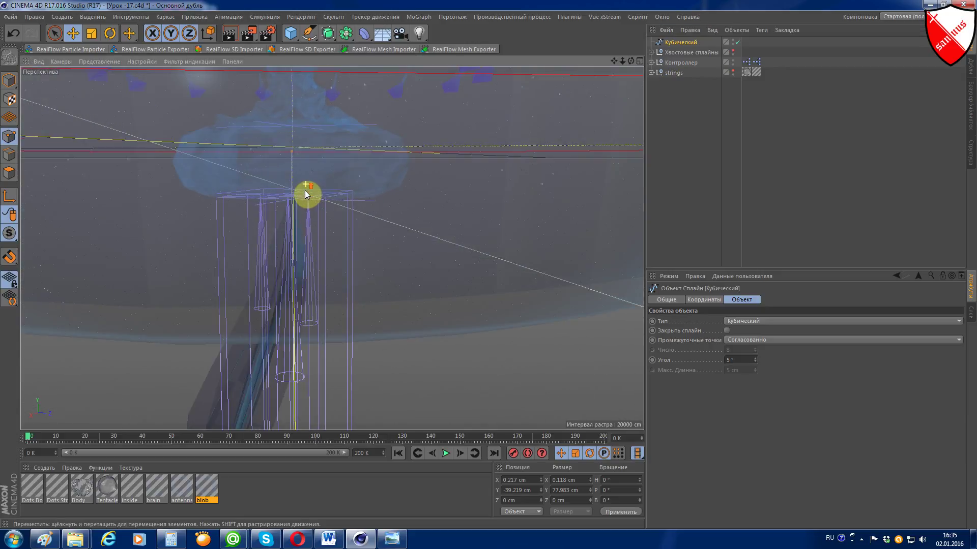
pyautogui.scroll(2, 302, 172)
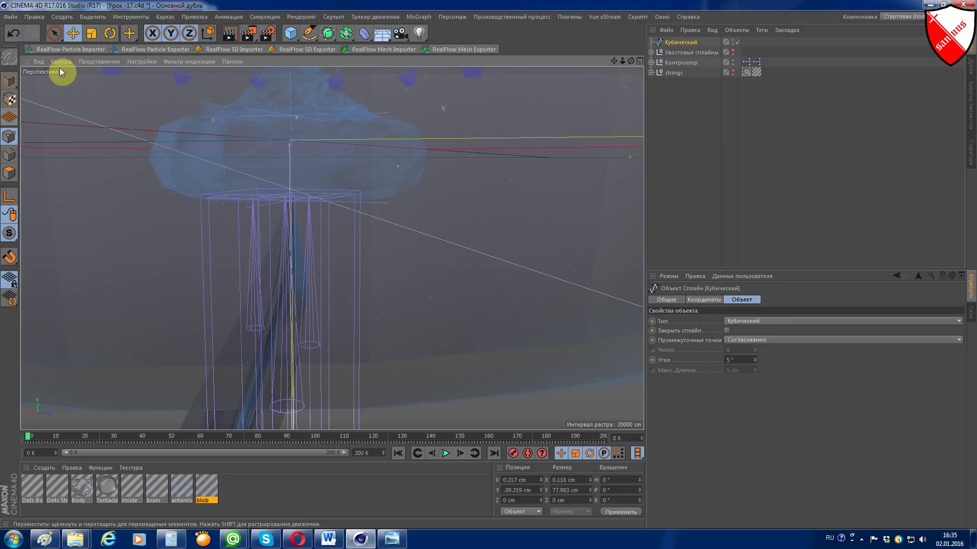
# - Lower the spline's top point along Y to -2.75 cm
pyautogui.click(72, 33)
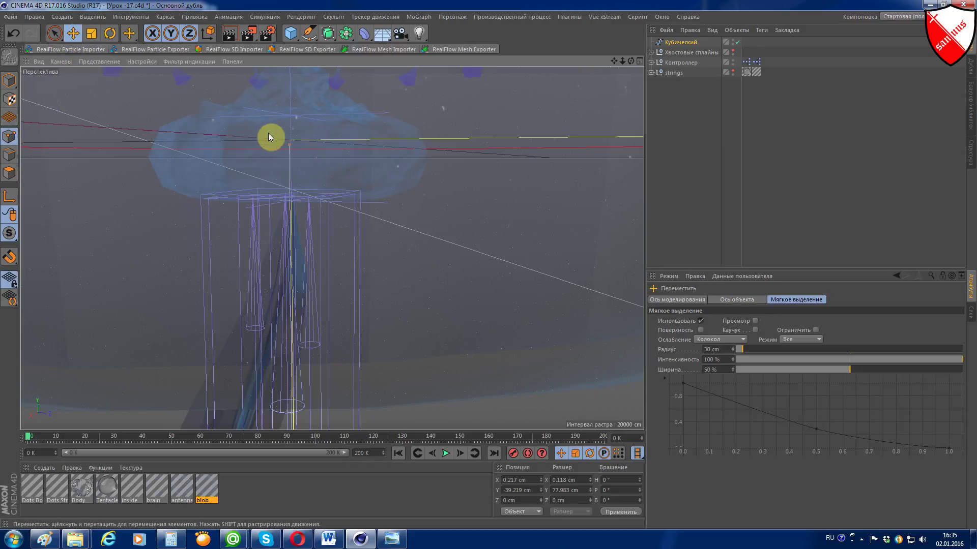
pyautogui.click(290, 148)
pyautogui.moveTo(289, 81); pyautogui.dragTo(293, 127)
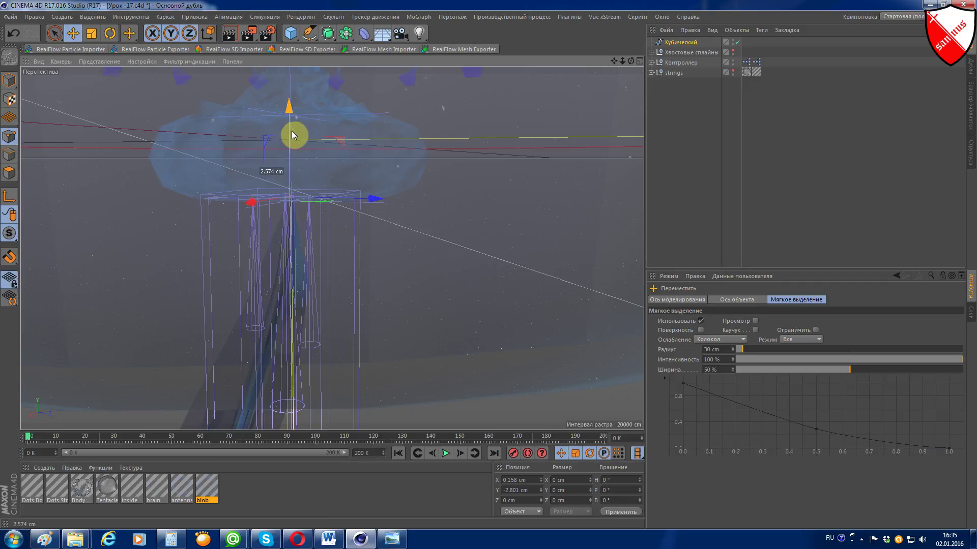
pyautogui.moveTo(292, 127); pyautogui.dragTo(327, 198)
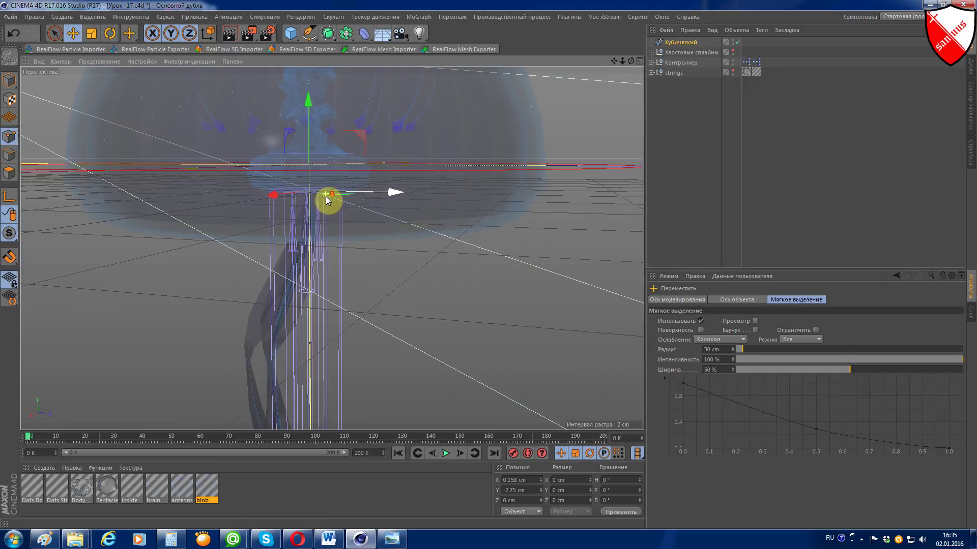
# - Hide Контроллер again and return to the front view
pyautogui.click(732, 60)
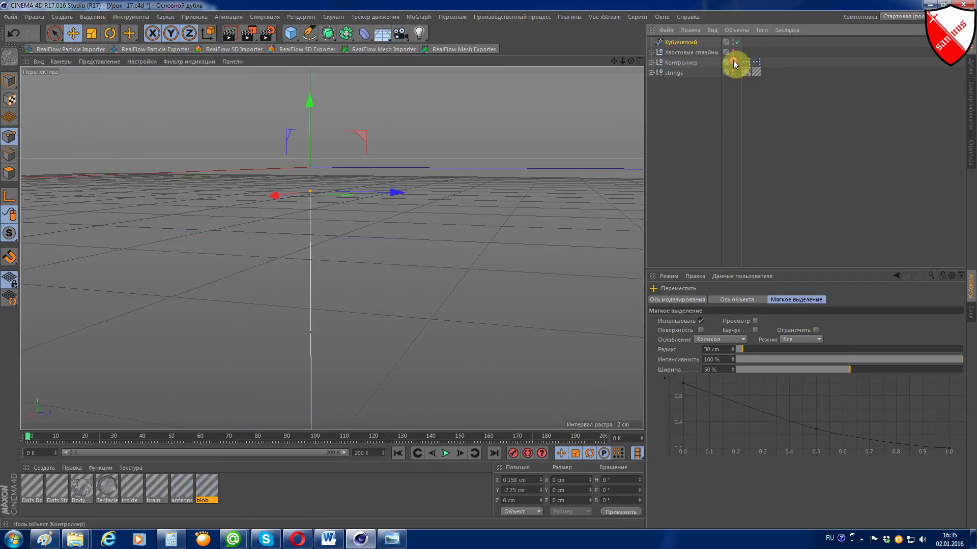
pyautogui.keyDown('alt'); pyautogui.moveTo(387, 212); pyautogui.dragTo(471, 172); pyautogui.keyUp('alt')
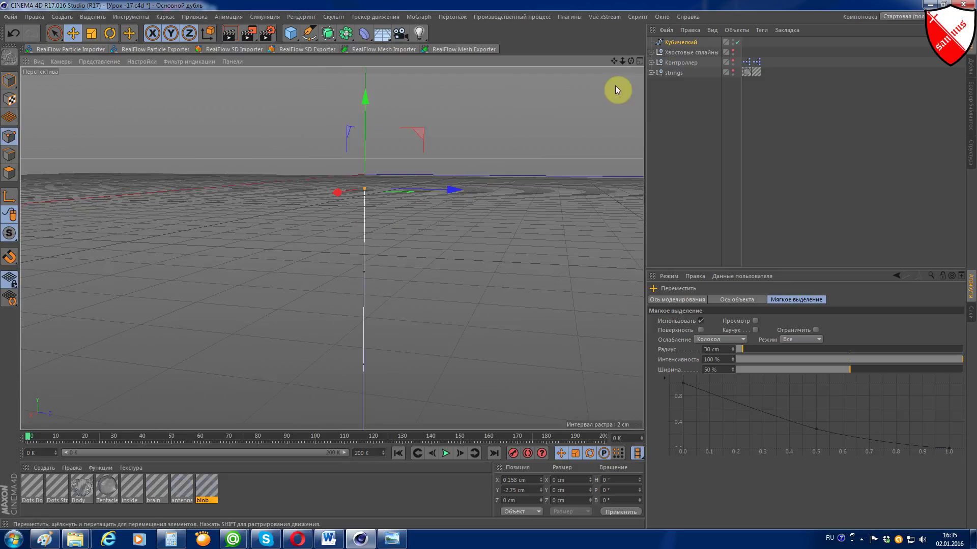
pyautogui.moveTo(614, 61)
pyautogui.mouseDown()
pyautogui.moveTo(332, 249)
pyautogui.moveTo(615, 61)
pyautogui.mouseUp()
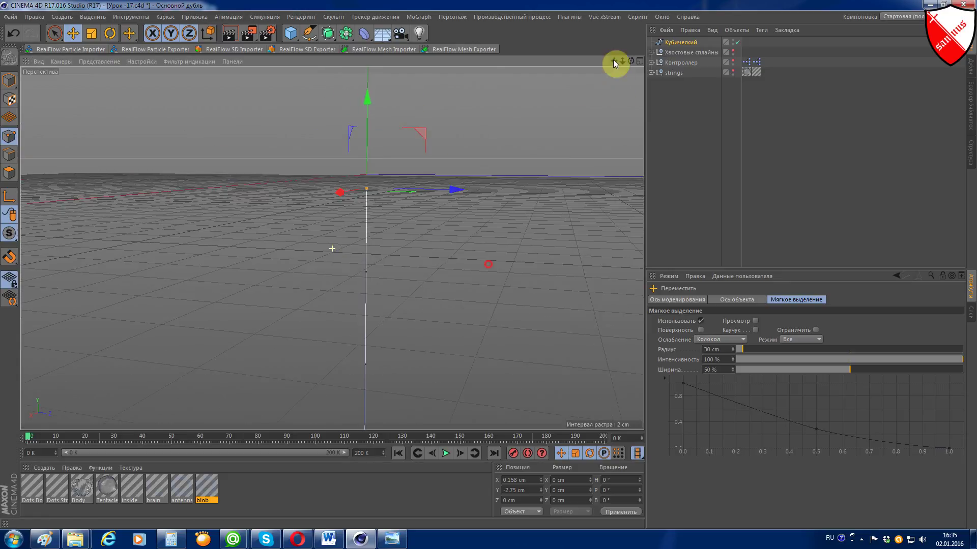
pyautogui.press('F4')
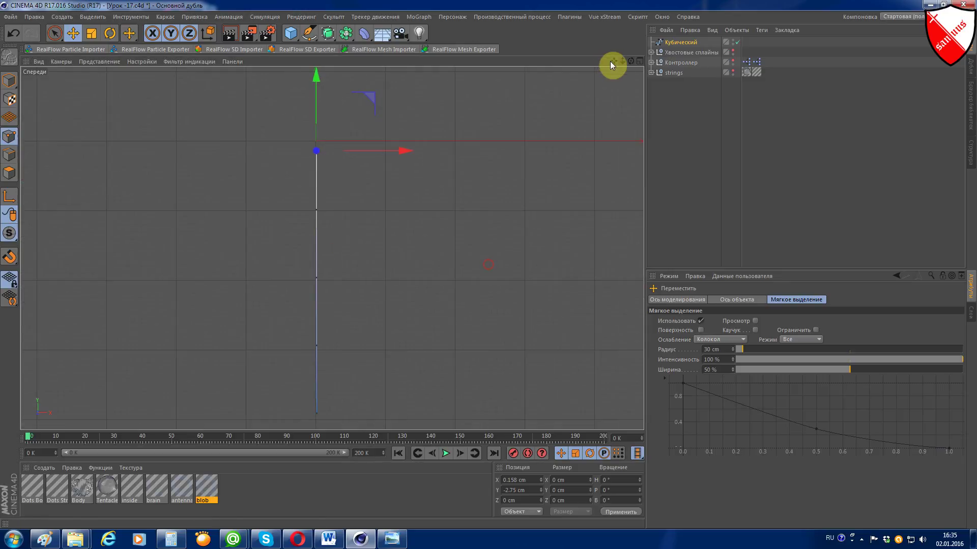
# - Create a null object and duplicate it into five nulls
pyautogui.click(62, 16)
pyautogui.moveTo(64, 32)
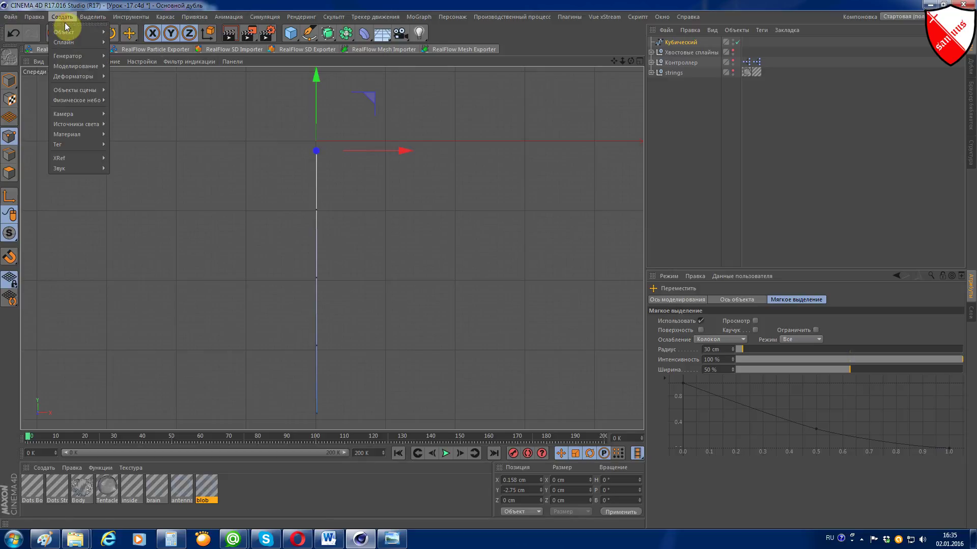
pyautogui.click(131, 37)
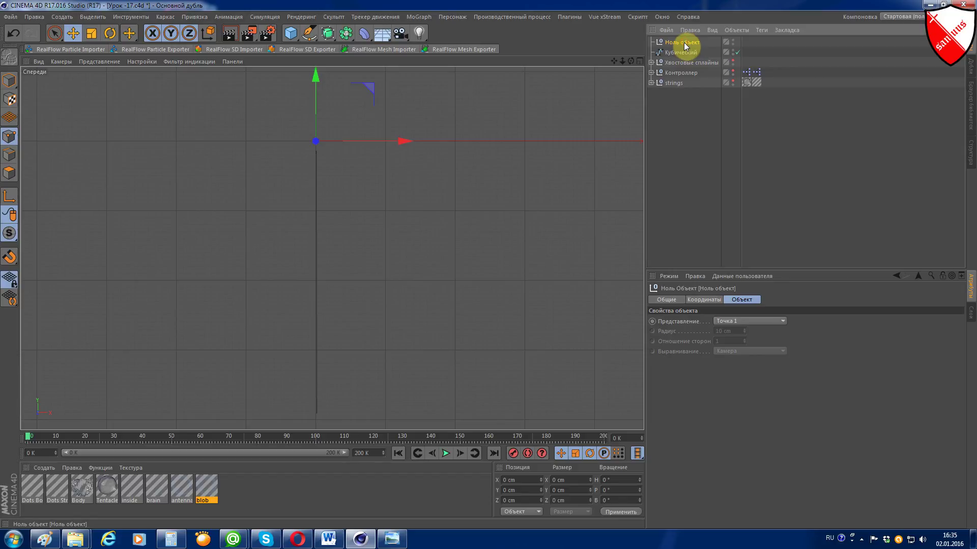
pyautogui.keyDown('ctrl'); pyautogui.moveTo(686, 46); pyautogui.dragTo(689, 81); pyautogui.keyUp('ctrl')
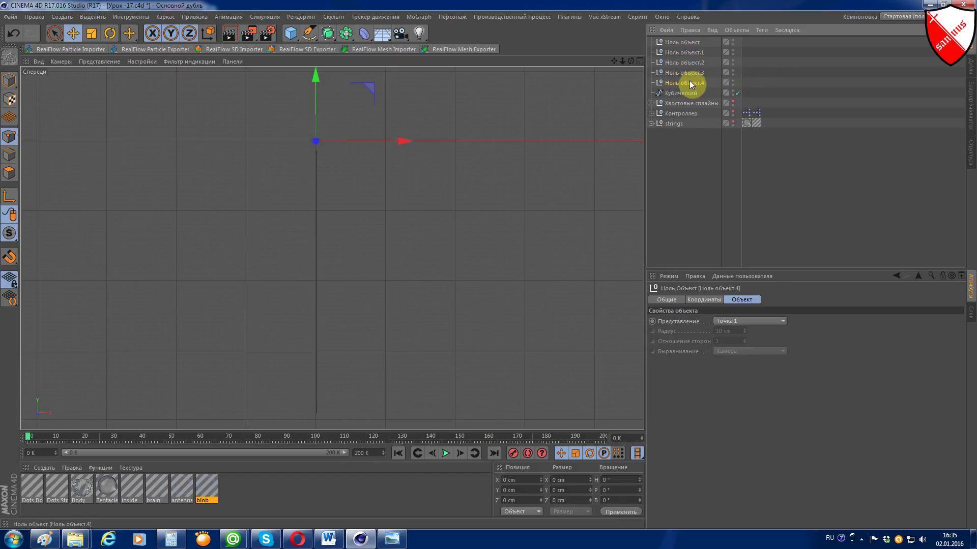
# - Rename the five nulls 1, 2, 3, 4 and 5
pyautogui.doubleClick(689, 44)
pyautogui.write('1')
pyautogui.press('Return')
pyautogui.doubleClick(691, 54)
pyautogui.write('2')
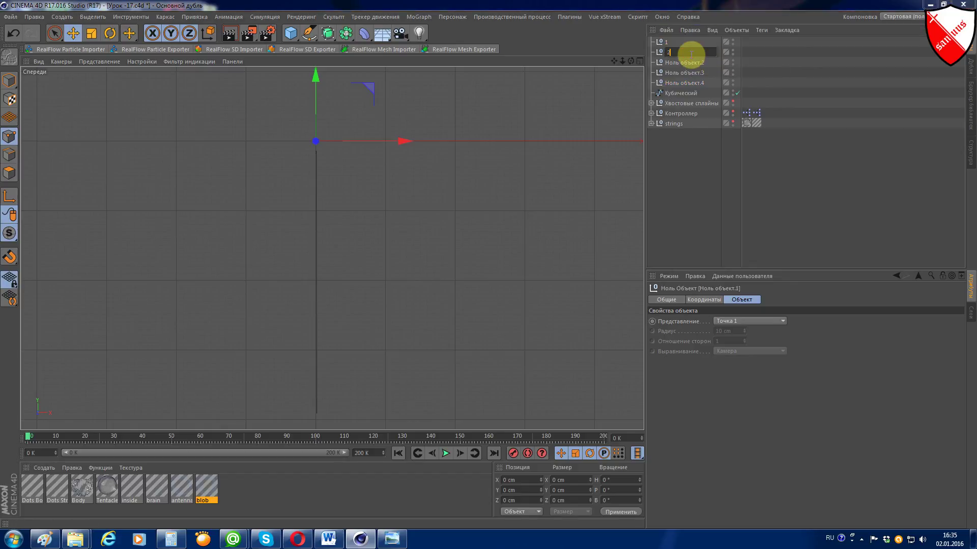
pyautogui.press('Return')
pyautogui.doubleClick(683, 62)
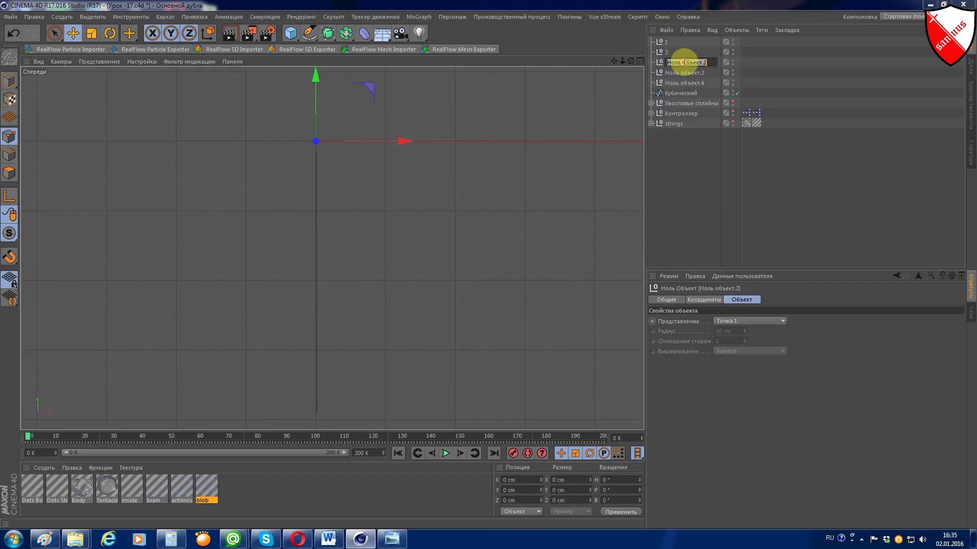
pyautogui.write('3')
pyautogui.press('Return')
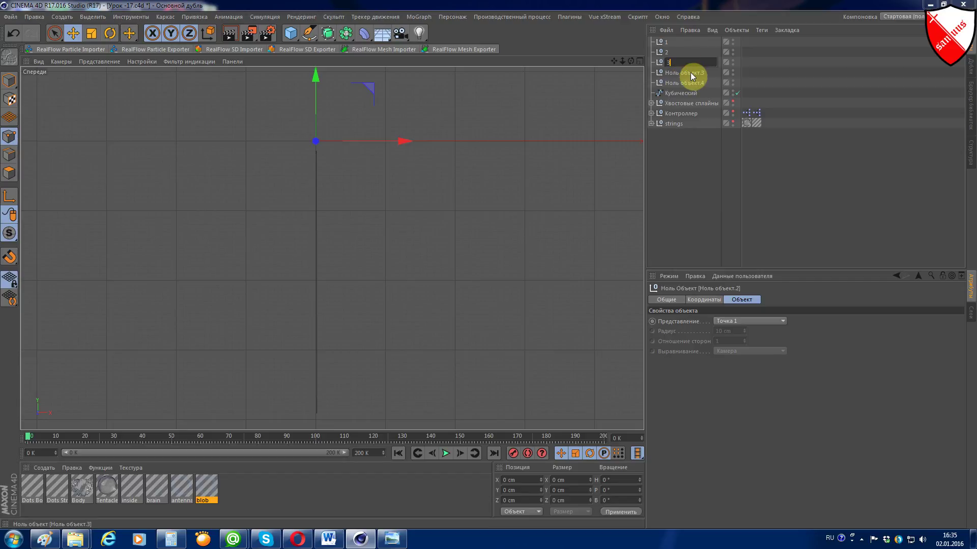
pyautogui.doubleClick(691, 72)
pyautogui.write('4')
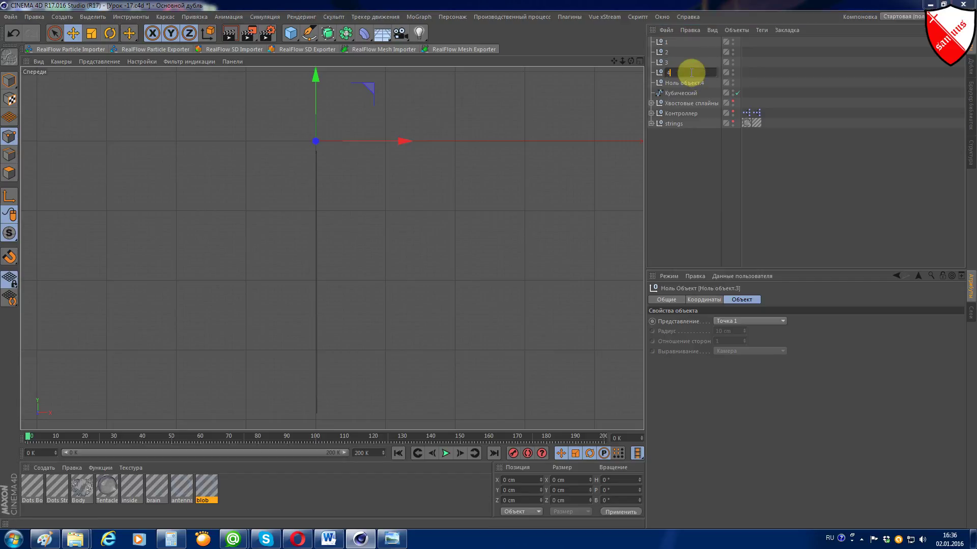
pyautogui.press('Return')
pyautogui.doubleClick(685, 86)
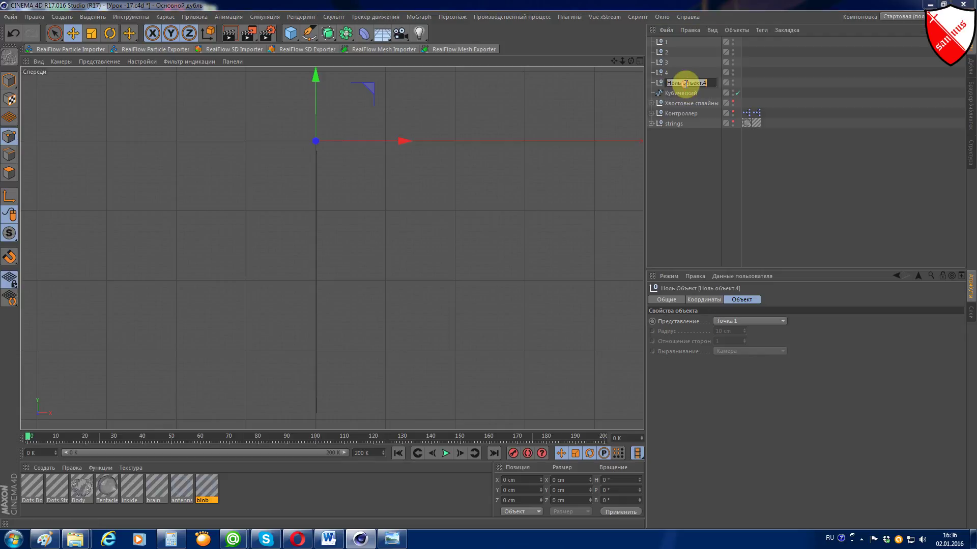
pyautogui.write('5')
pyautogui.press('Return')
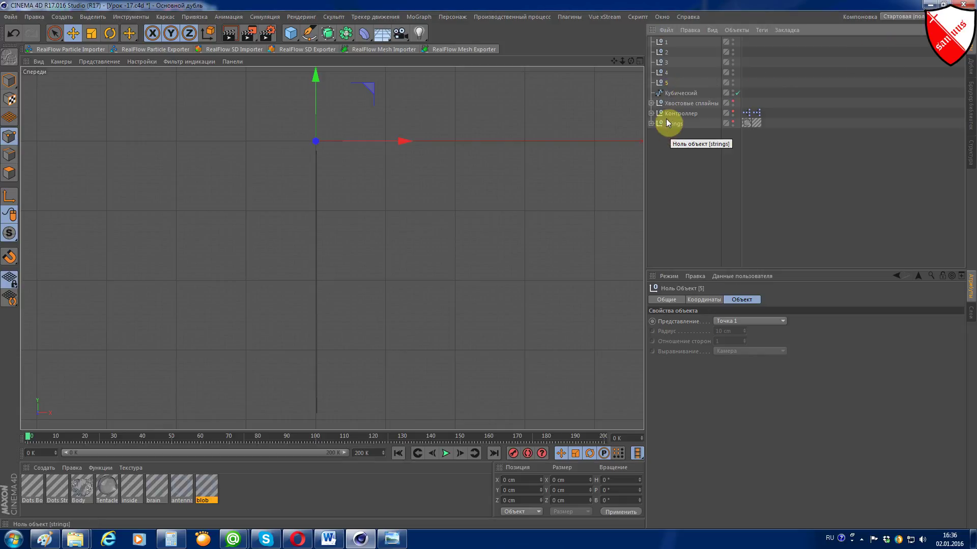
# - Set nulls 1–5 to display as Circle (Окружность) with a 10 cm radius
pyautogui.click(662, 45)
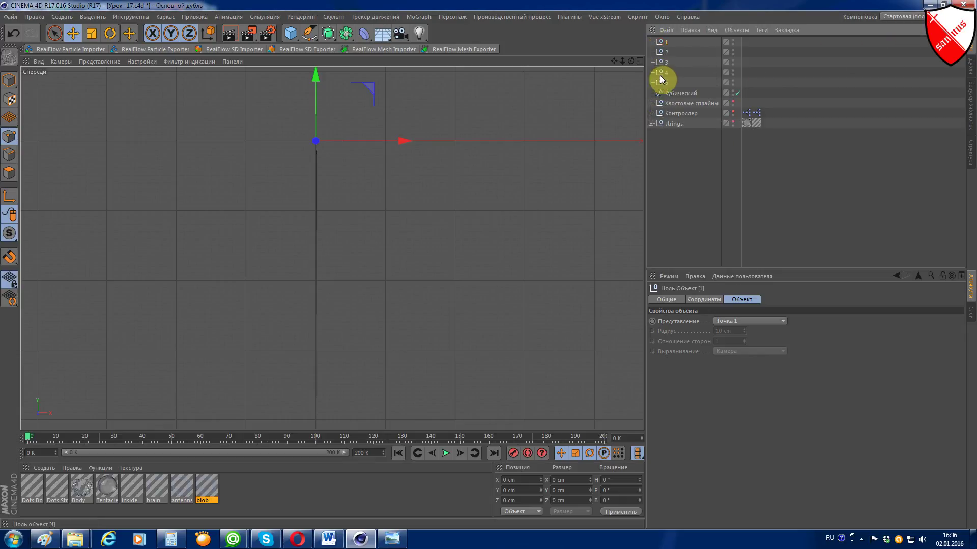
pyautogui.keyDown('shift'); pyautogui.click(663, 86); pyautogui.keyUp('shift')
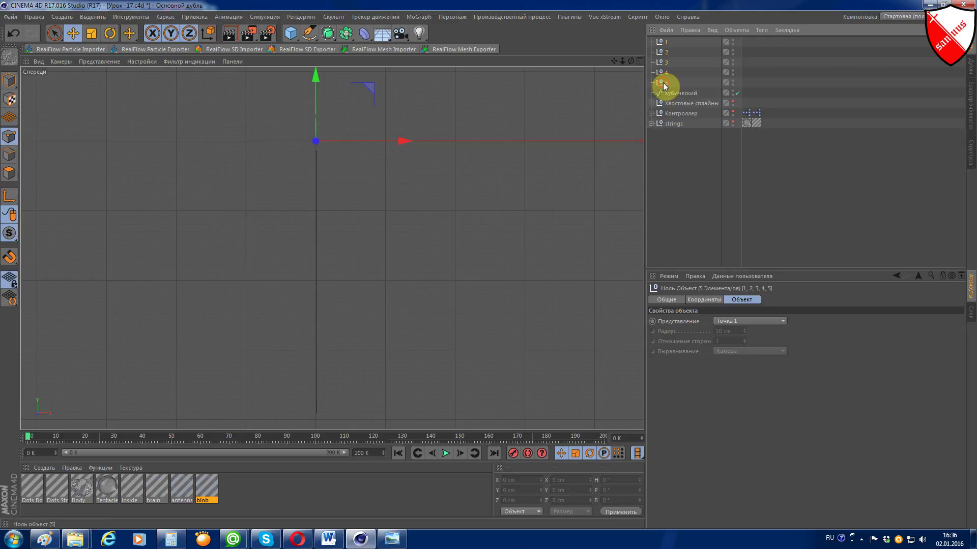
pyautogui.click(770, 321)
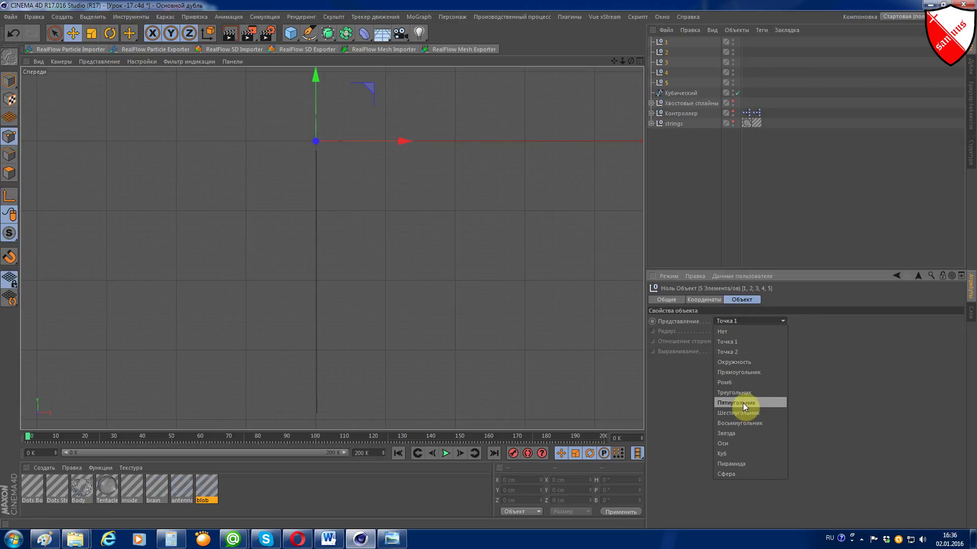
pyautogui.click(752, 365)
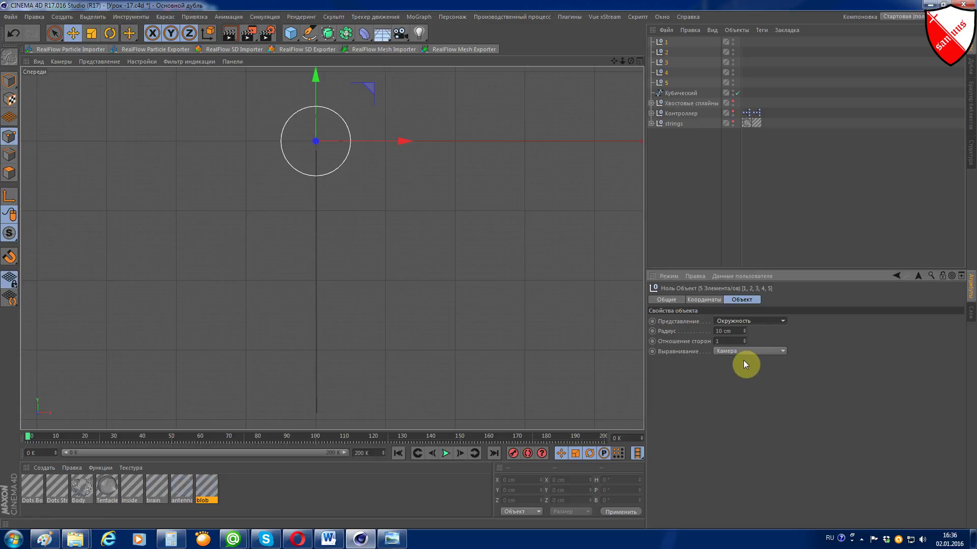
pyautogui.click(659, 84)
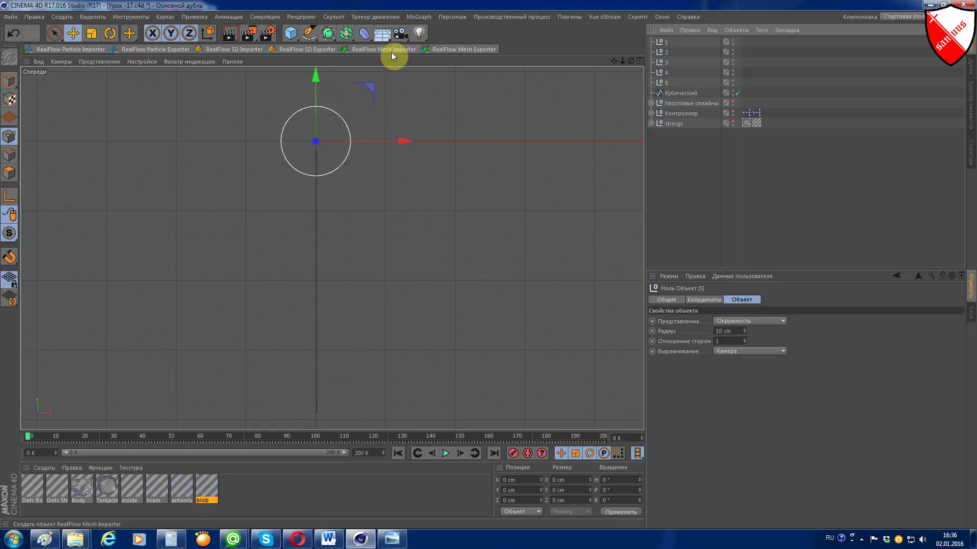
# - Drag nulls 5, 4 and 3 down along Y to spread them down the stem
pyautogui.moveTo(316, 74)
pyautogui.mouseDown()
pyautogui.moveTo(296, 148)
pyautogui.moveTo(301, 344)
pyautogui.mouseUp()
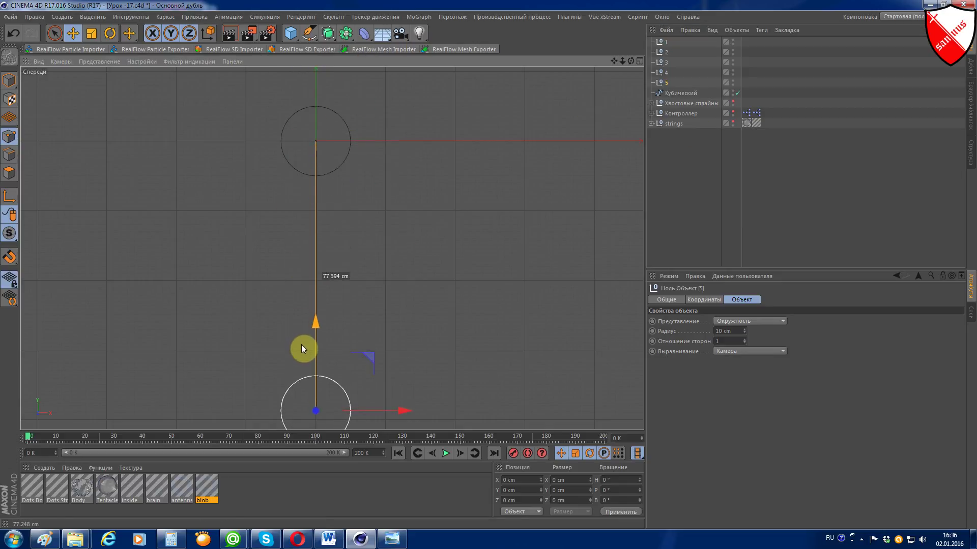
pyautogui.click(665, 72)
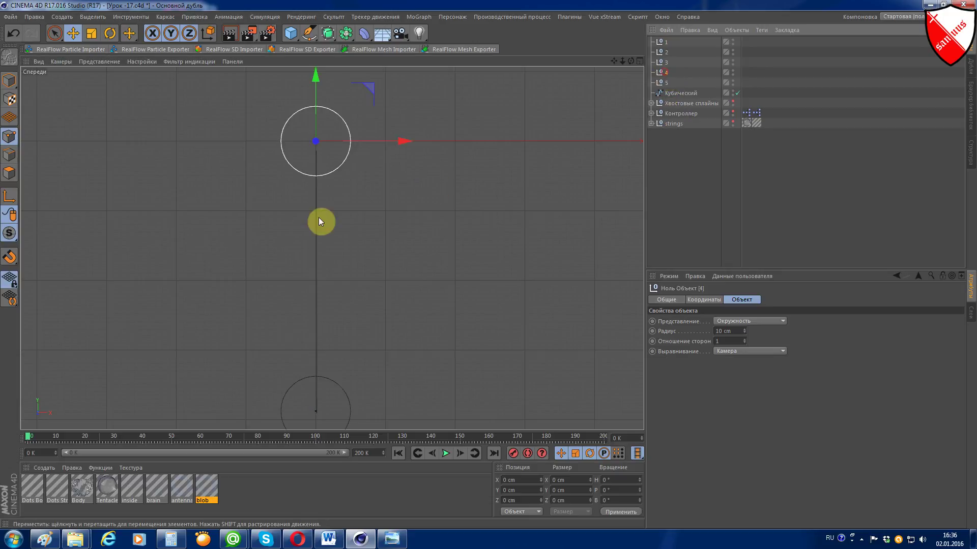
pyautogui.moveTo(316, 87); pyautogui.dragTo(300, 271)
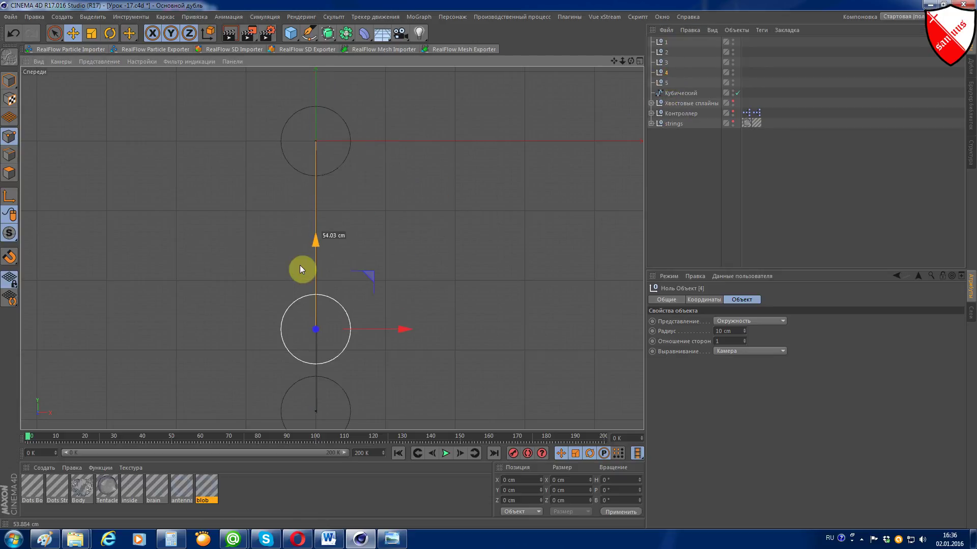
pyautogui.click(666, 62)
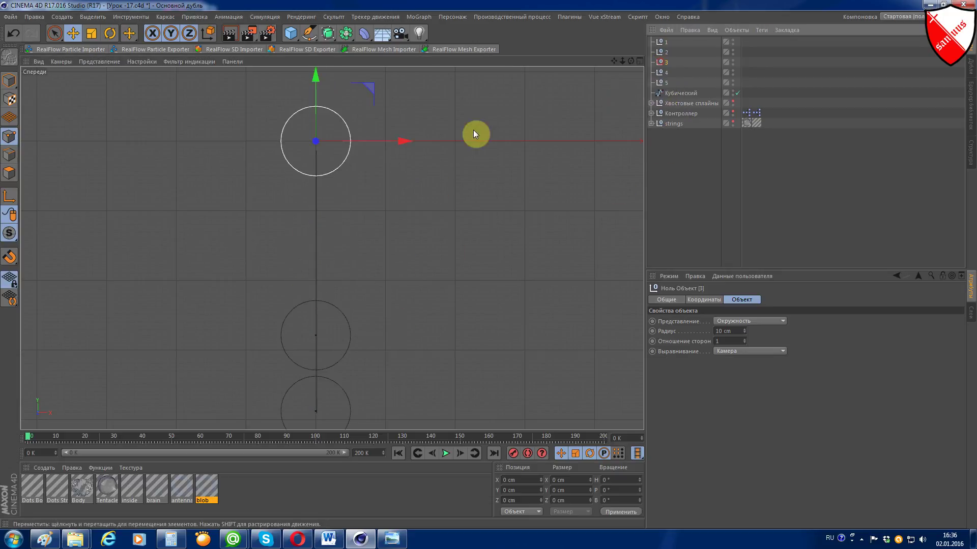
pyautogui.moveTo(319, 87); pyautogui.dragTo(302, 195)
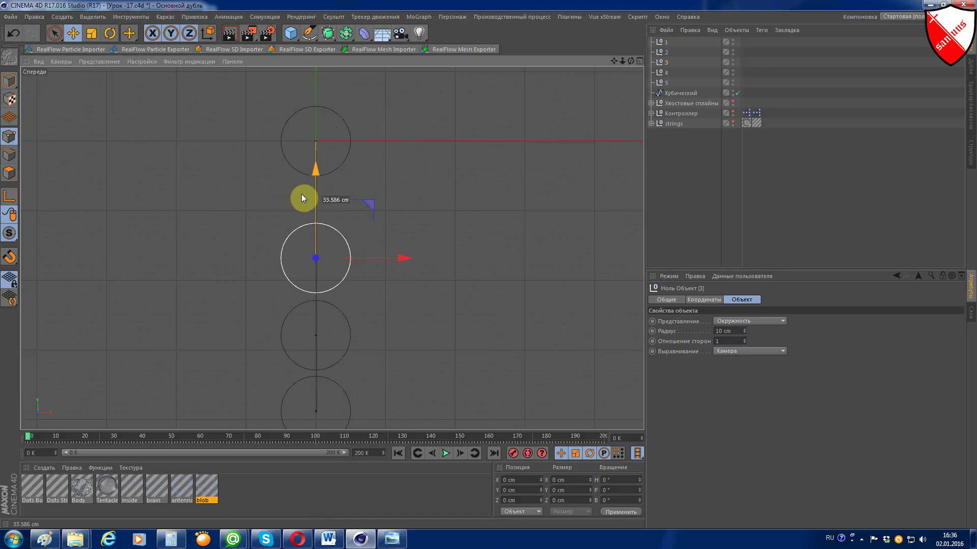
# - Move null 2 down closer to the others and select null 1
pyautogui.click(664, 72)
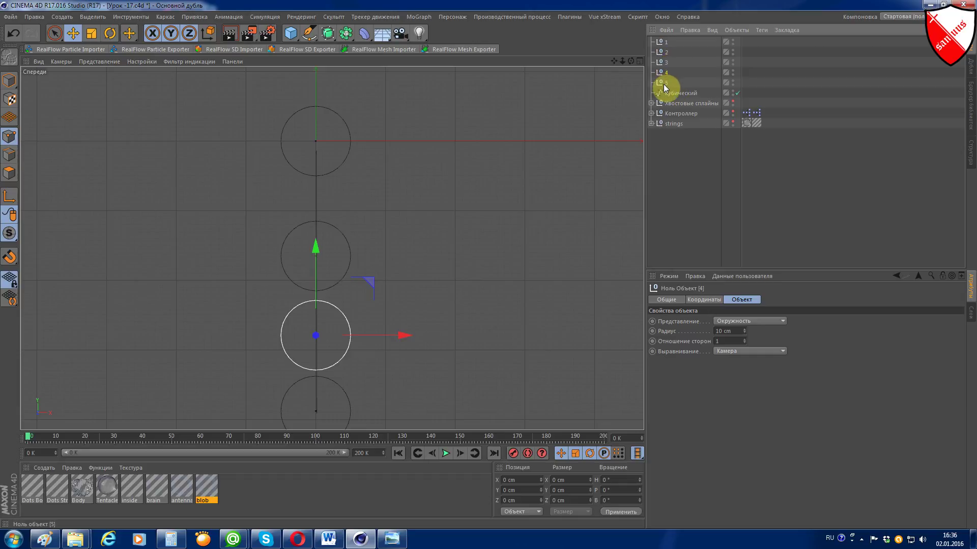
pyautogui.click(664, 86)
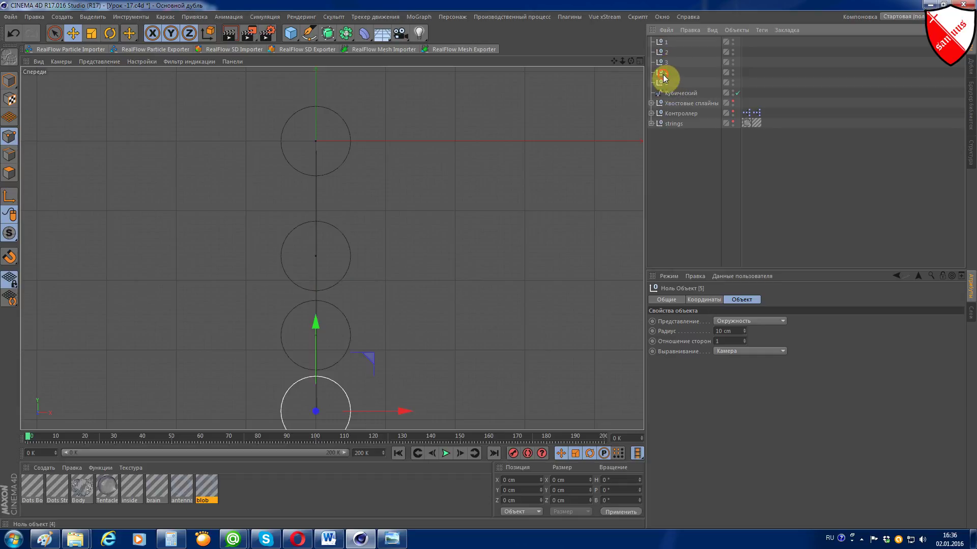
pyautogui.click(664, 72)
pyautogui.click(666, 52)
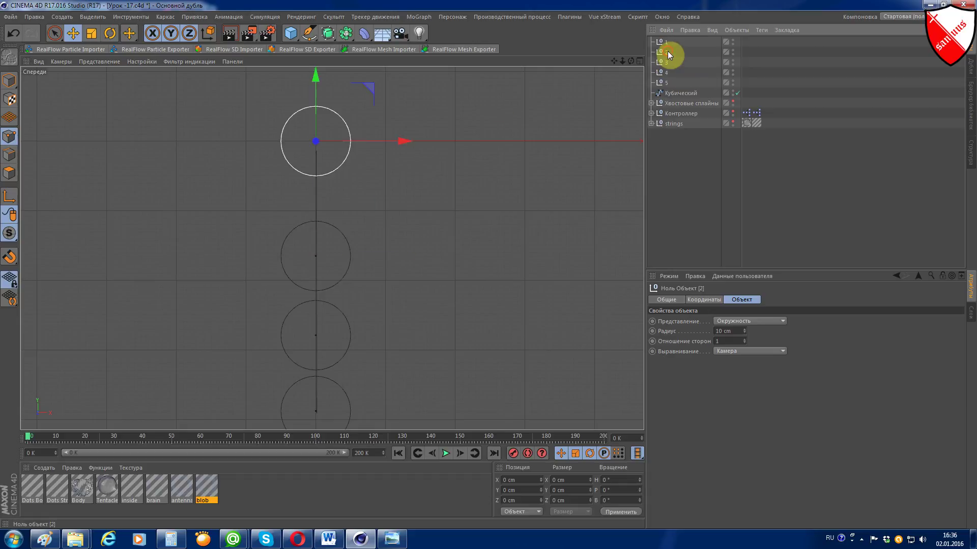
pyautogui.moveTo(315, 80); pyautogui.dragTo(314, 135)
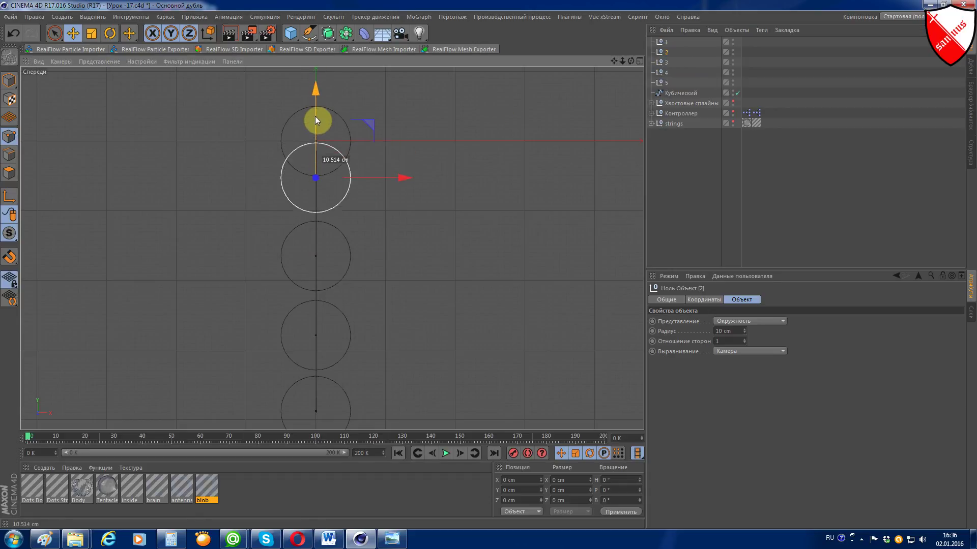
pyautogui.click(664, 42)
pyautogui.scroll(-2, 283, 280)
pyautogui.scroll(-1, 283, 279)
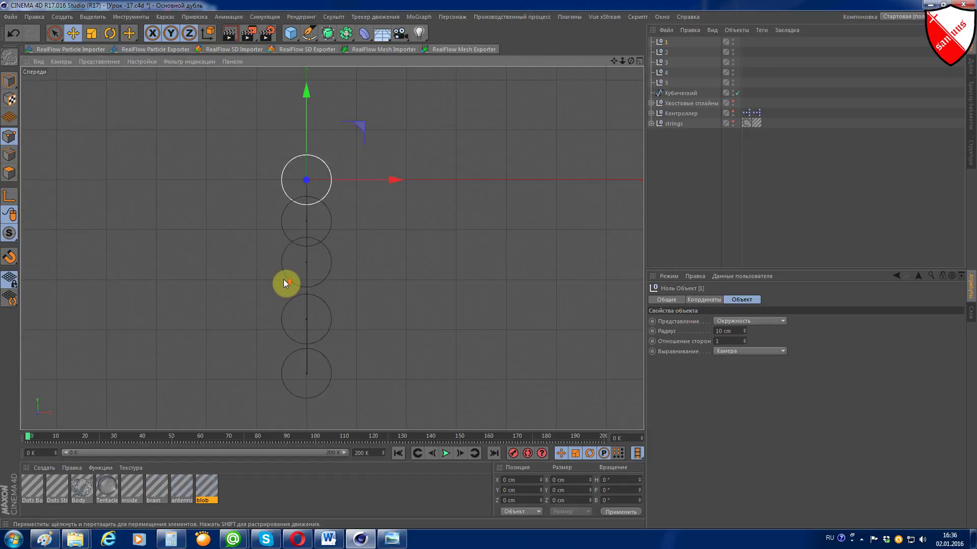
pyautogui.scroll(1, 285, 279)
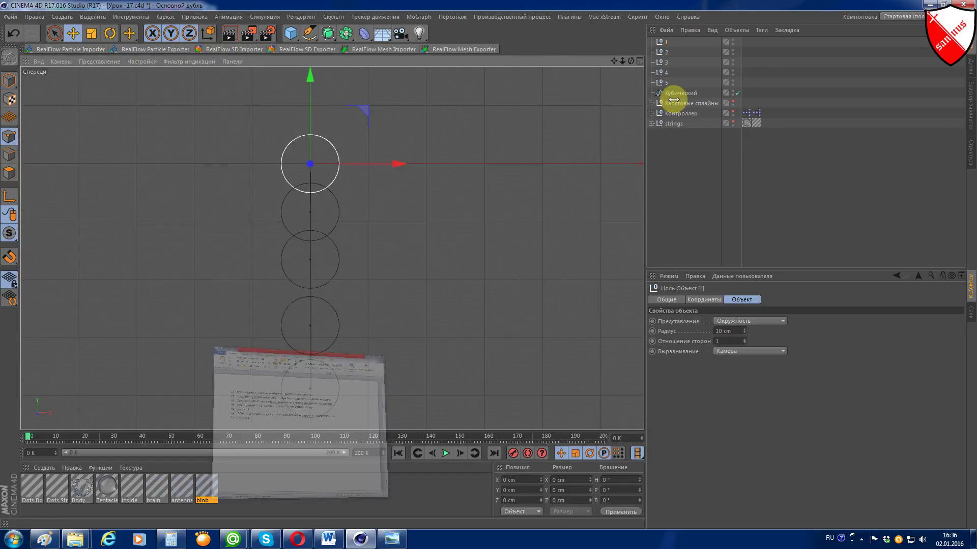
# - Wrap the Контроллер, range mapper, spline, Сглаживание and Pose Morph nodes into one XGroup
pyautogui.doubleClick(758, 112)
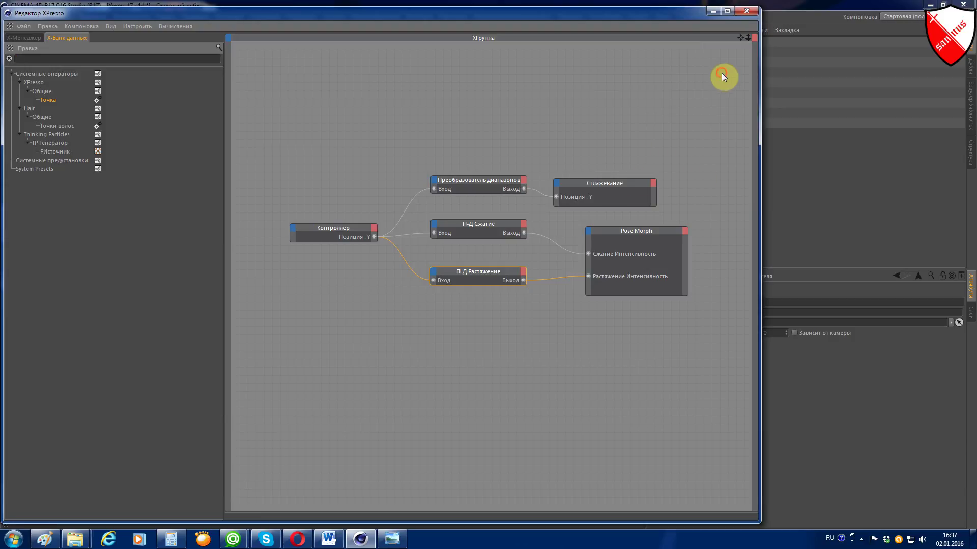
pyautogui.moveTo(722, 73)
pyautogui.mouseDown()
pyautogui.moveTo(656, 396)
pyautogui.moveTo(250, 400)
pyautogui.mouseUp()
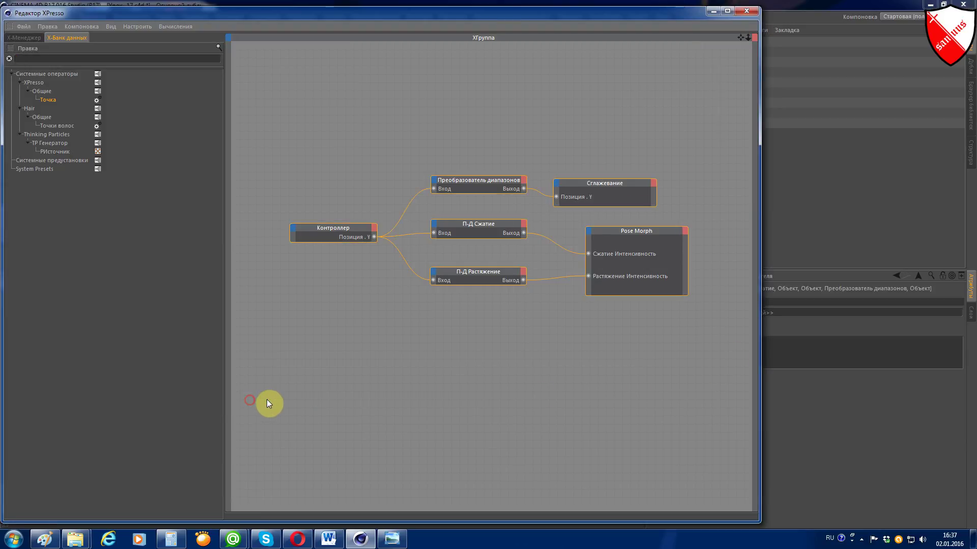
pyautogui.rightClick(319, 225)
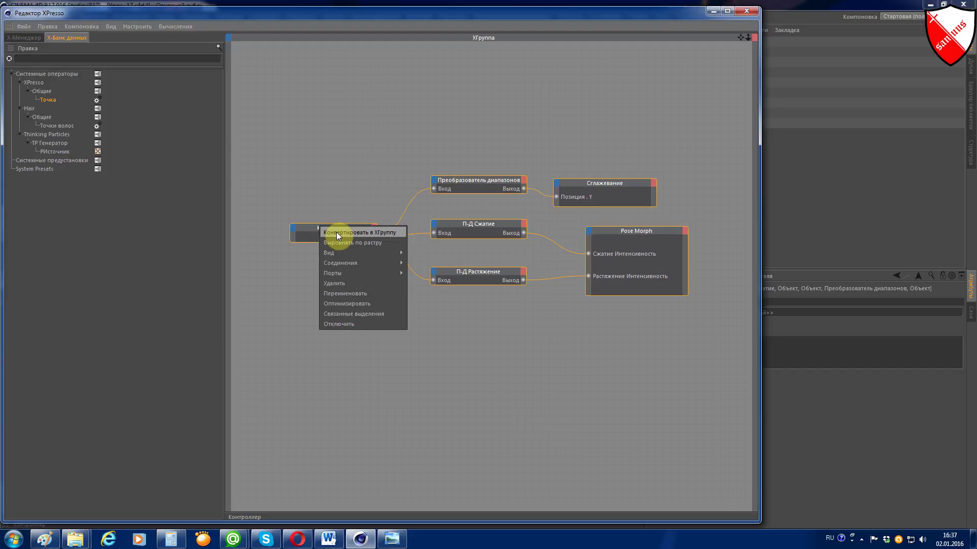
pyautogui.click(343, 232)
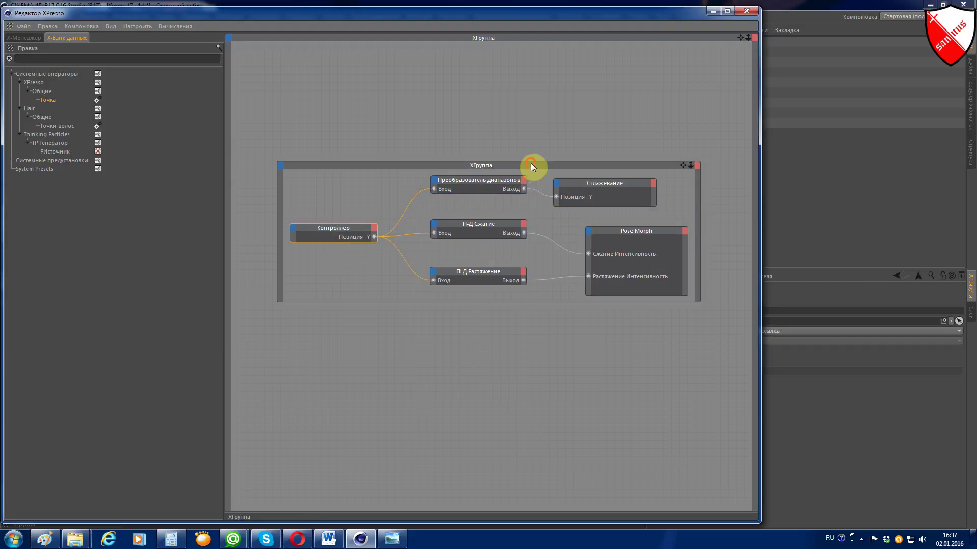
pyautogui.moveTo(530, 162); pyautogui.dragTo(508, 59)
# - Add nulls 1–5 as a vertical column of nodes, then add a Кубический spline node
pyautogui.moveTo(556, 16); pyautogui.dragTo(422, 19)
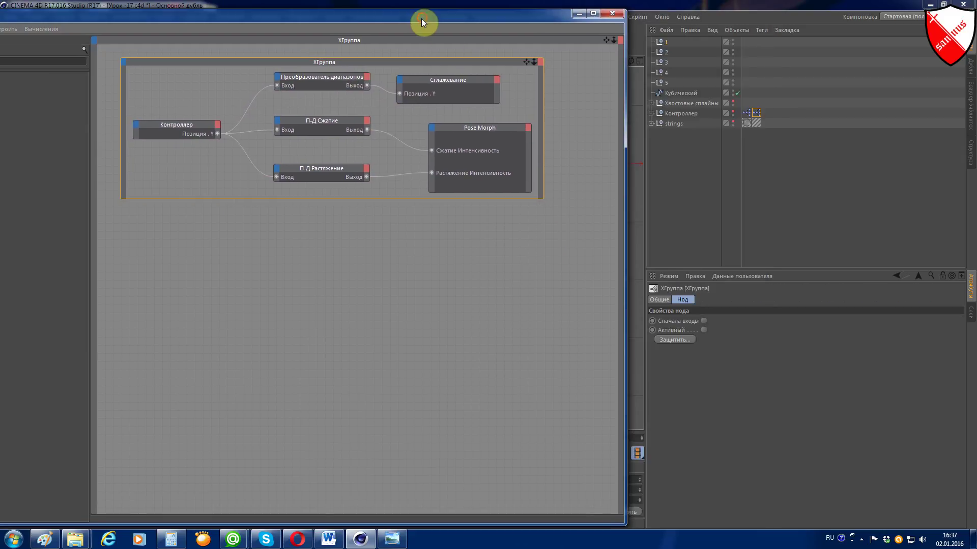
pyautogui.click(663, 42)
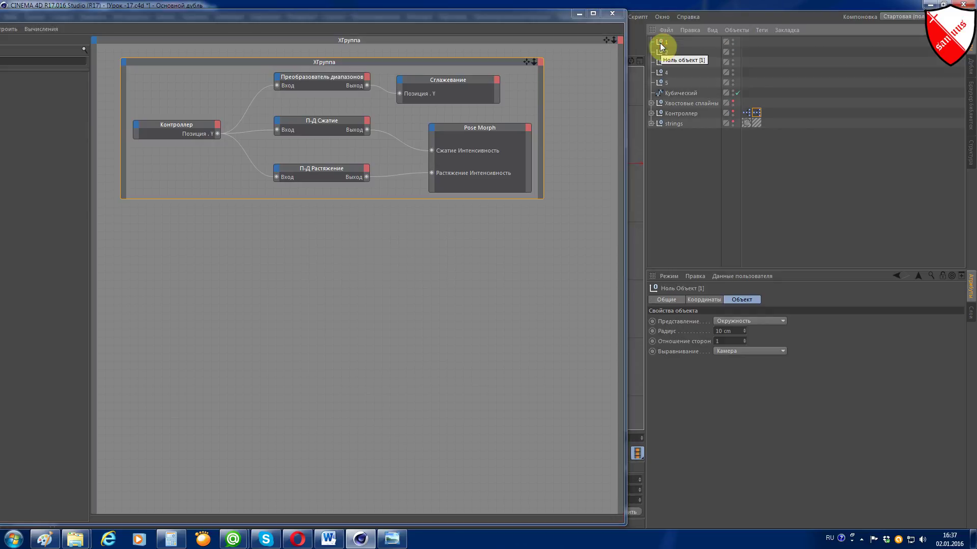
pyautogui.keyDown('shift'); pyautogui.click(659, 82); pyautogui.keyUp('shift')
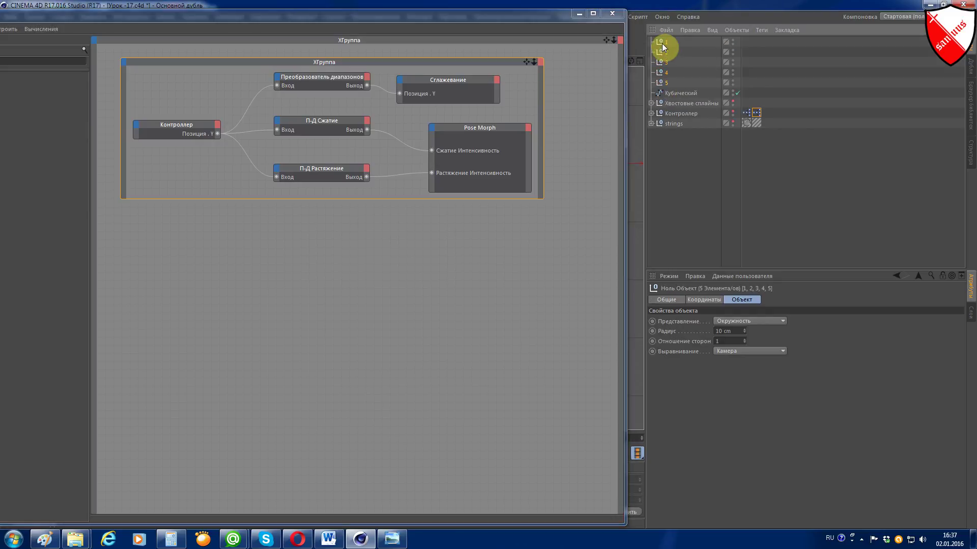
pyautogui.moveTo(663, 47)
pyautogui.mouseDown()
pyautogui.moveTo(203, 316)
pyautogui.moveTo(187, 308)
pyautogui.moveTo(195, 400)
pyautogui.mouseUp()
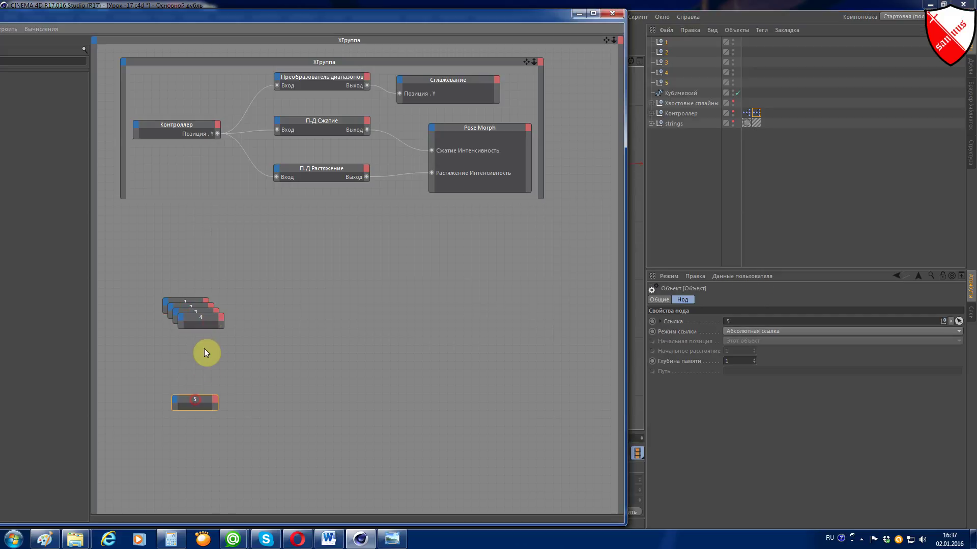
pyautogui.moveTo(206, 317); pyautogui.dragTo(195, 354)
pyautogui.click(204, 319)
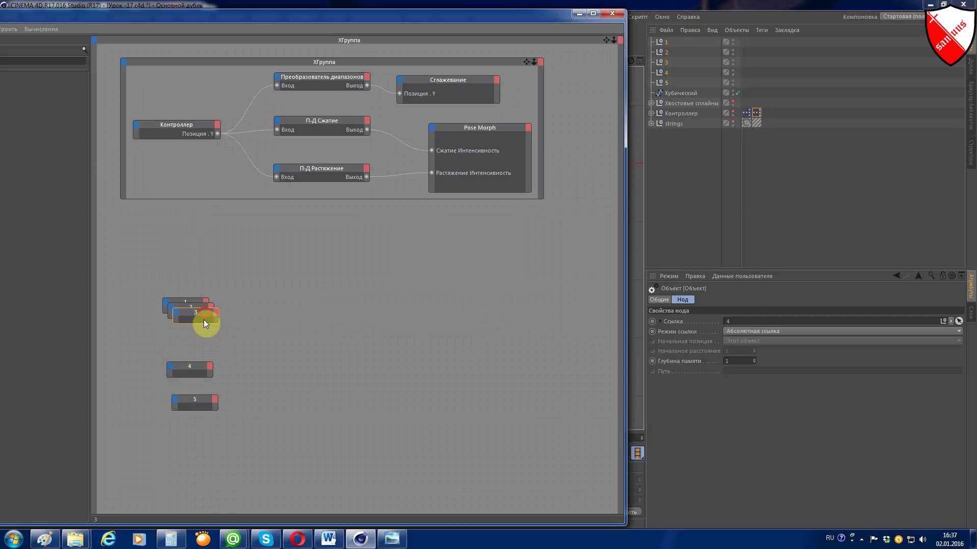
pyautogui.moveTo(202, 309); pyautogui.dragTo(197, 321)
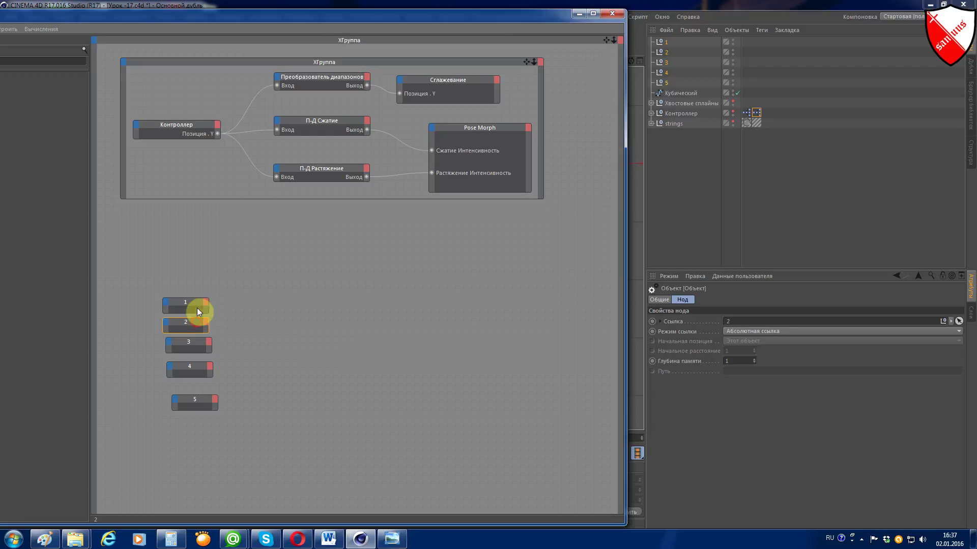
pyautogui.moveTo(198, 403); pyautogui.dragTo(191, 398)
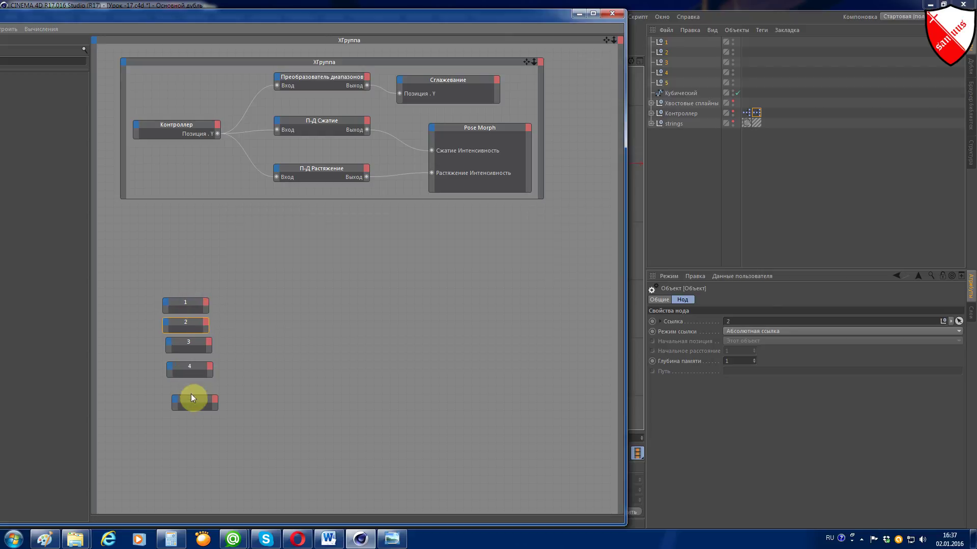
pyautogui.click(682, 93)
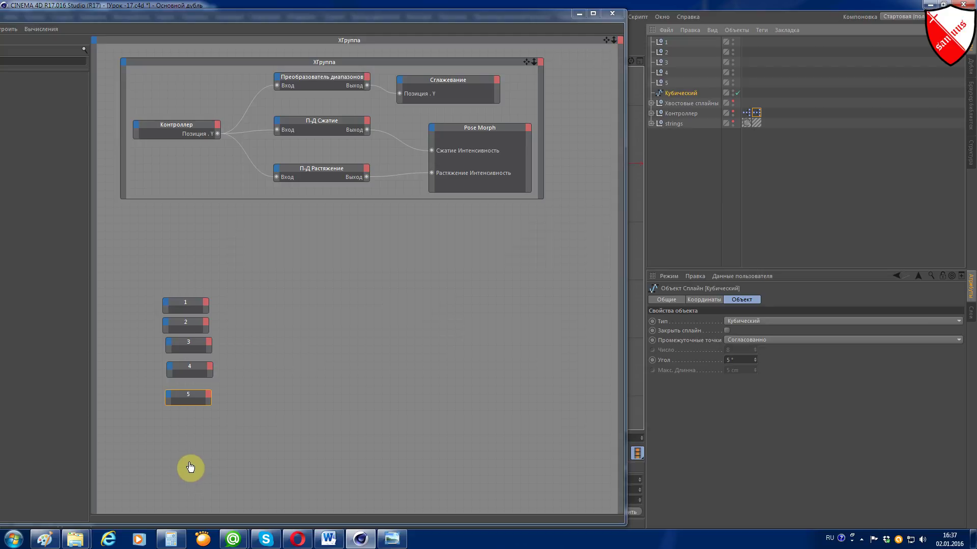
pyautogui.moveTo(190, 467); pyautogui.dragTo(191, 458)
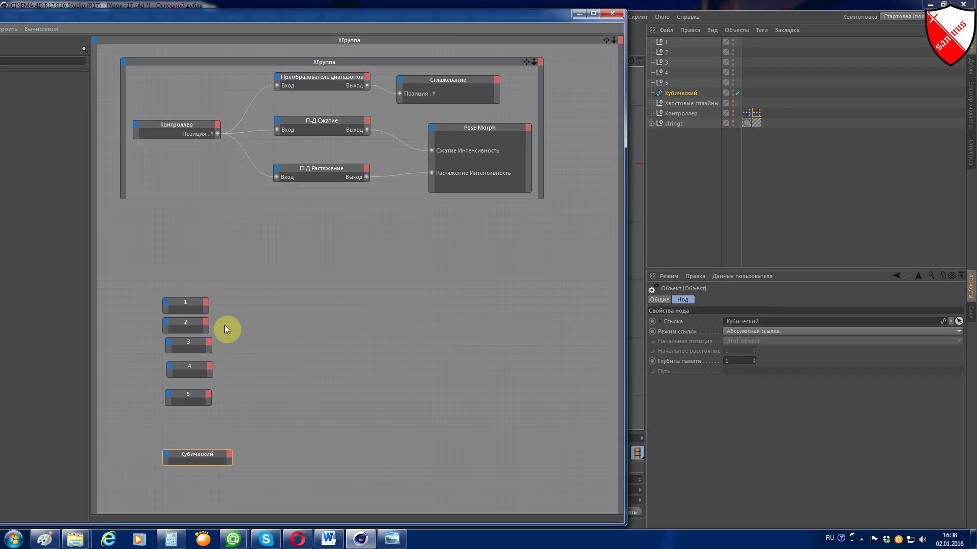
# - Give null nodes 1–5 each a Глобальная позиция output port
pyautogui.click(204, 302)
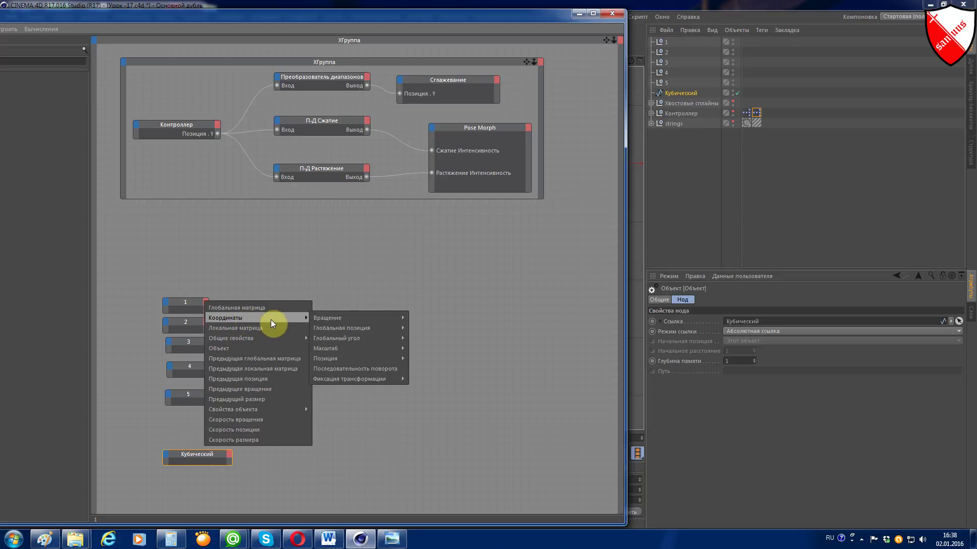
pyautogui.moveTo(342, 328)
pyautogui.click(453, 328)
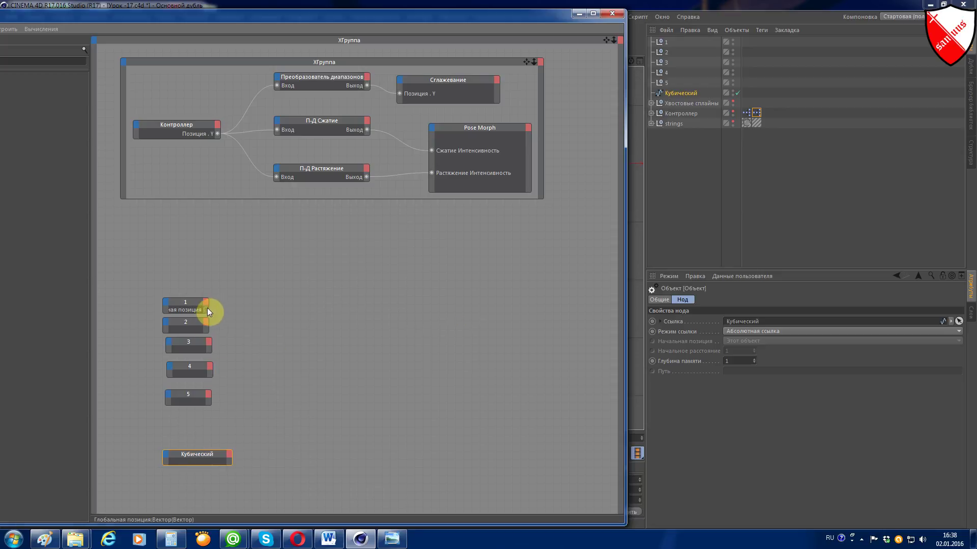
pyautogui.moveTo(207, 308); pyautogui.dragTo(208, 310)
pyautogui.click(242, 307)
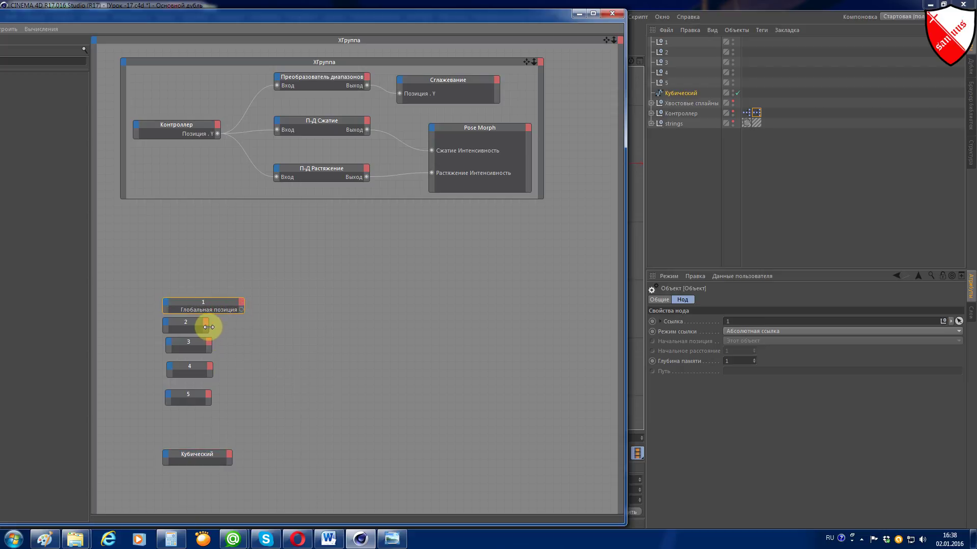
pyautogui.click(240, 394)
pyautogui.click(474, 351)
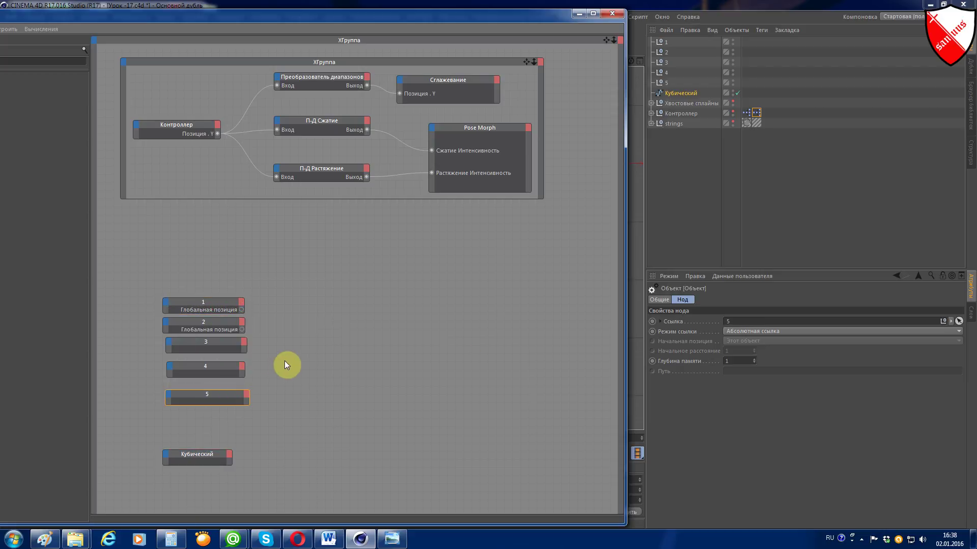
pyautogui.click(244, 343)
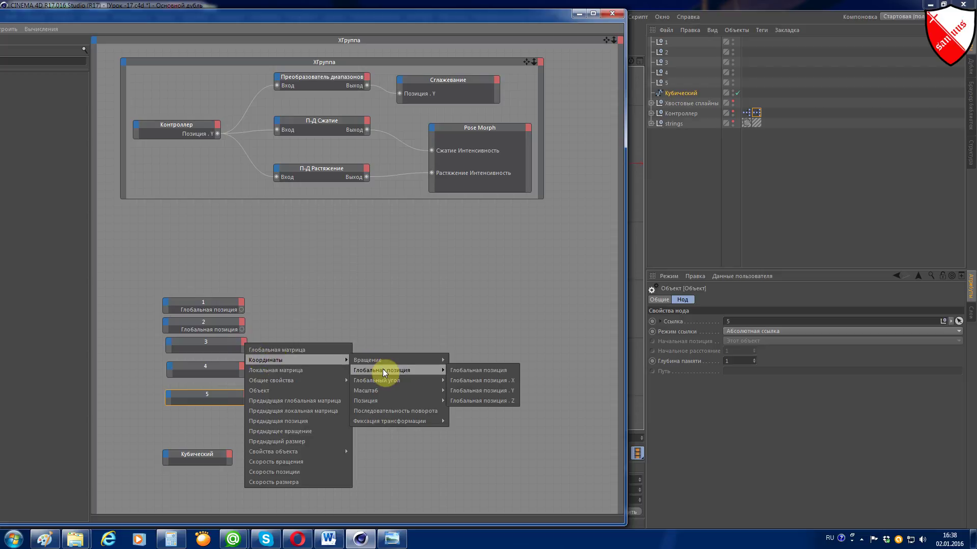
pyautogui.click(468, 370)
pyautogui.click(241, 367)
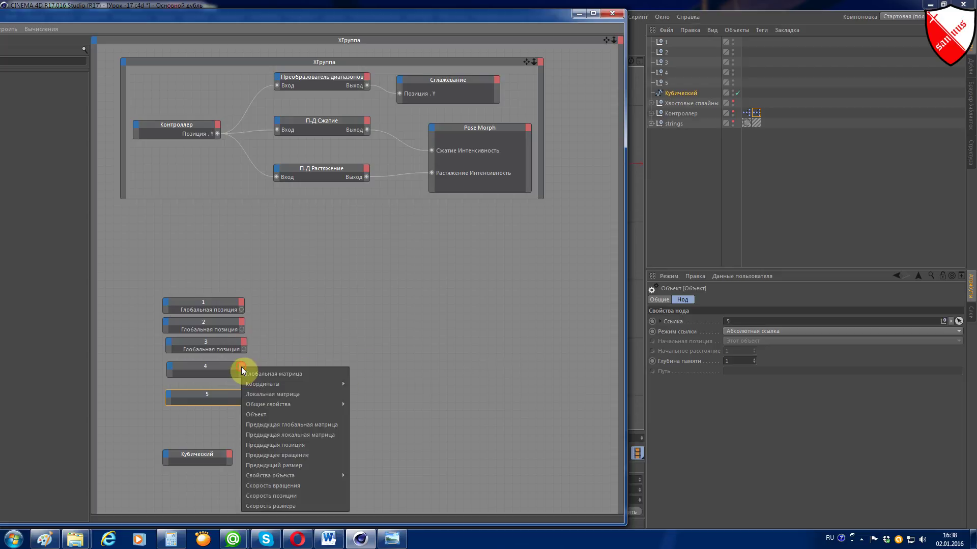
pyautogui.moveTo(288, 383)
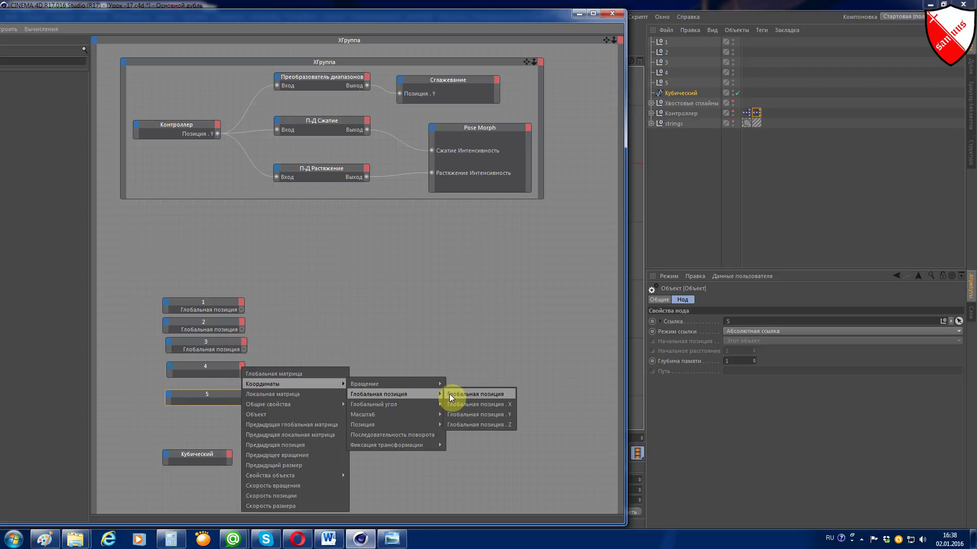
pyautogui.click(449, 394)
pyautogui.click(246, 395)
pyautogui.moveTo(299, 400)
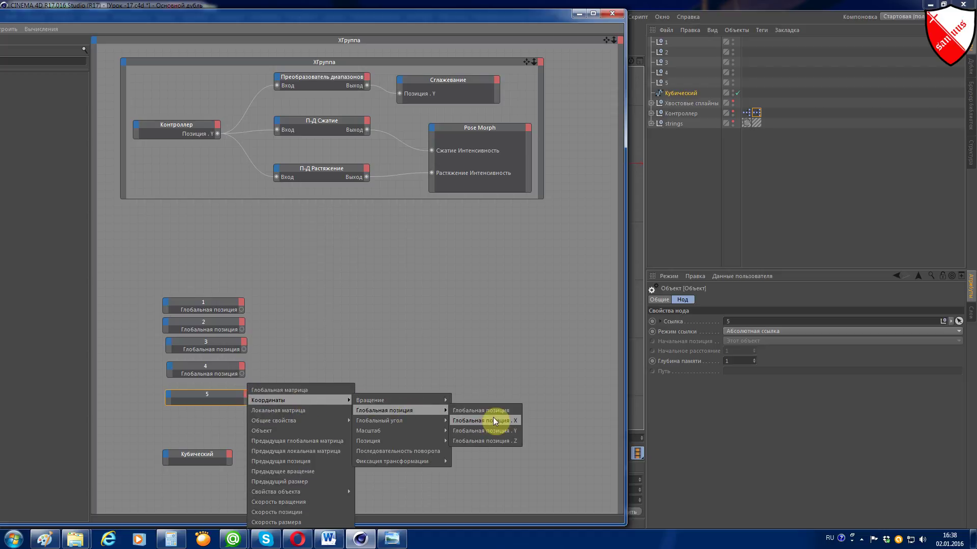
pyautogui.click(493, 411)
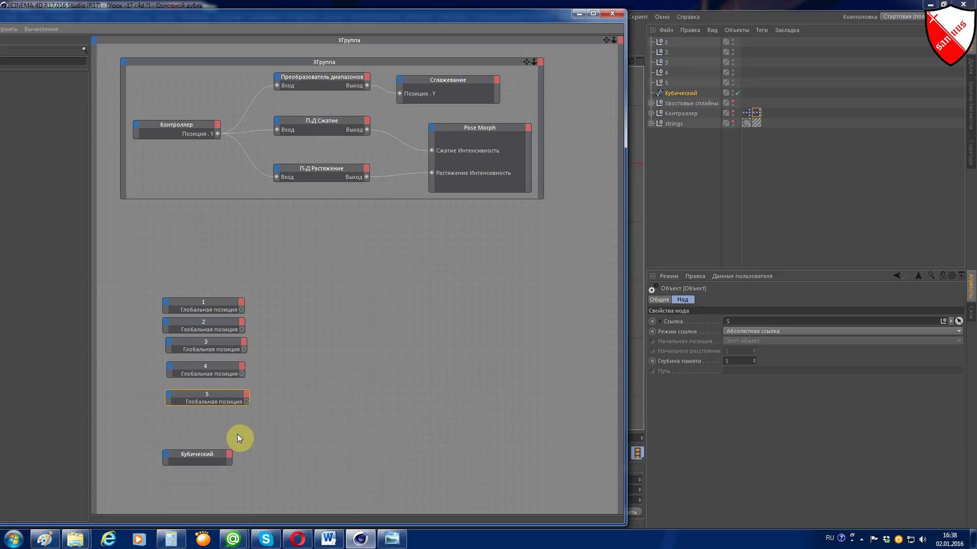
# - Add an Объект output port to the Кубический spline node
pyautogui.click(207, 452)
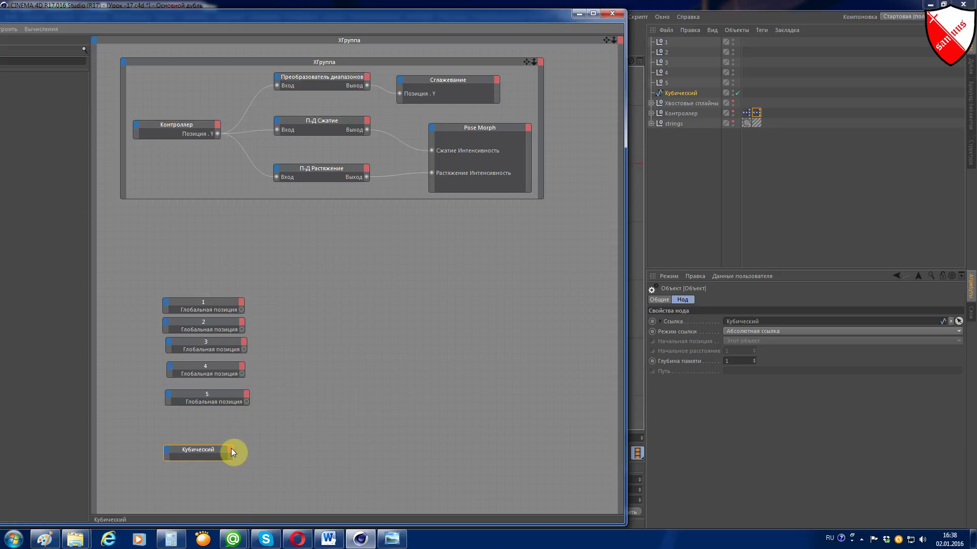
pyautogui.click(230, 450)
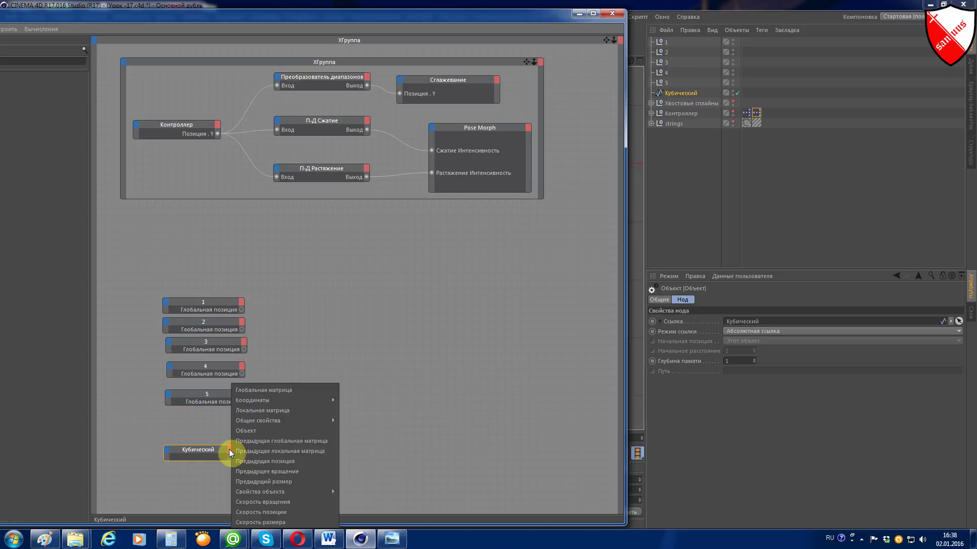
pyautogui.click(249, 432)
# - Search X-Банк данных for 'точка' and place an enlarged Точка node in the graph
pyautogui.moveTo(486, 20); pyautogui.dragTo(654, 40)
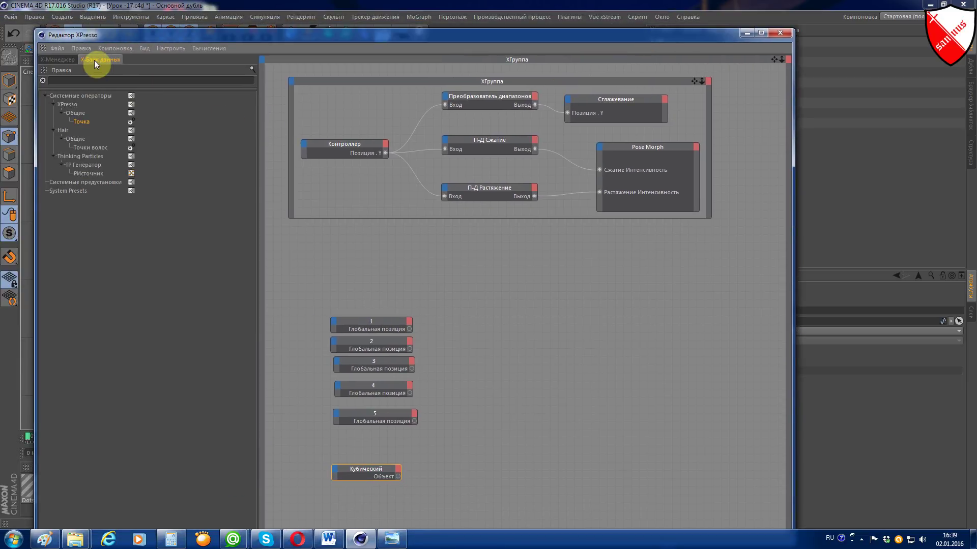
pyautogui.click(94, 60)
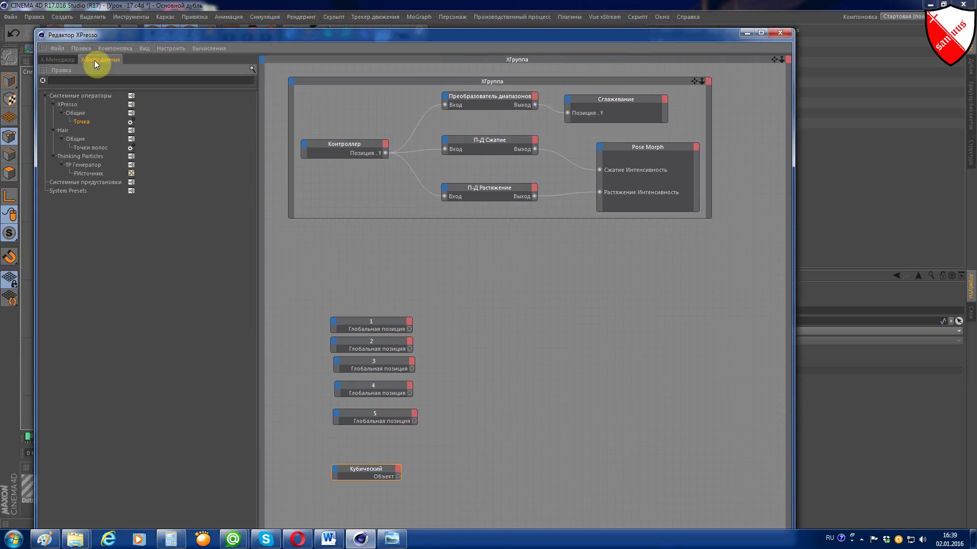
pyautogui.click(251, 70)
pyautogui.click(251, 69)
pyautogui.write('точ')
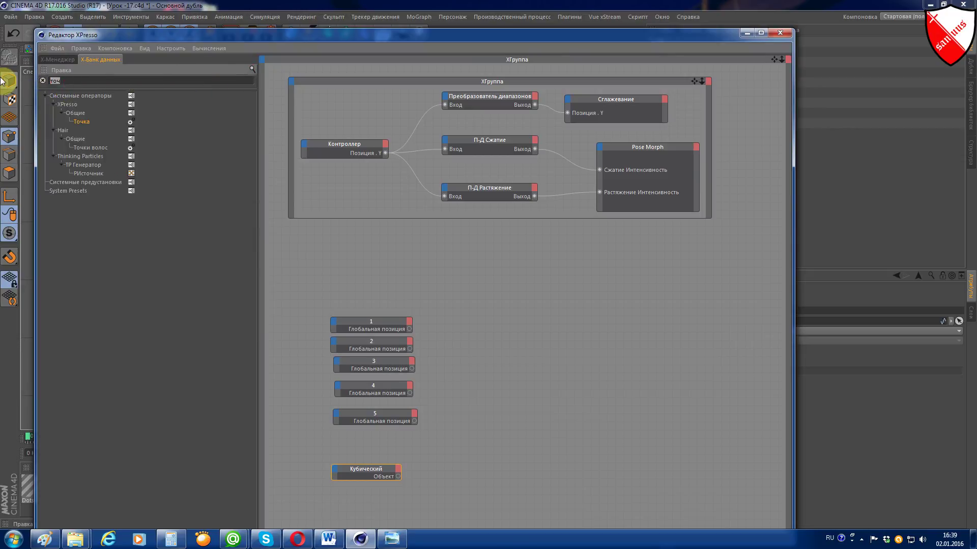
pyautogui.press('BackSpace')
pyautogui.write('чка')
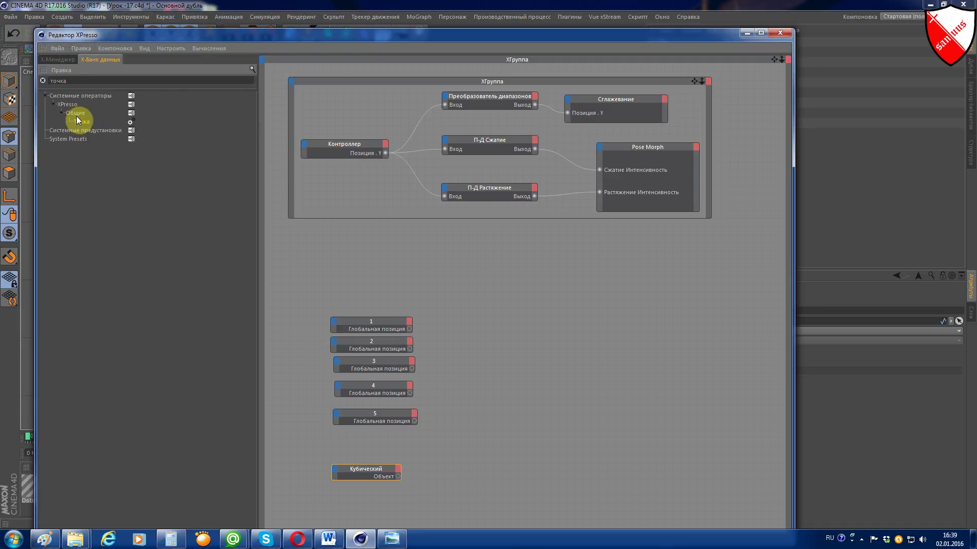
pyautogui.moveTo(81, 124); pyautogui.dragTo(541, 337)
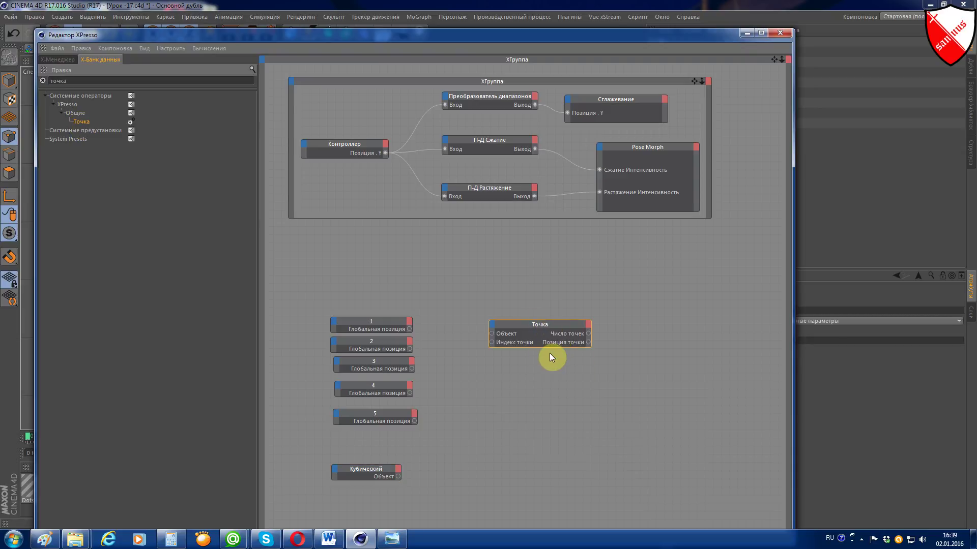
pyautogui.moveTo(537, 349); pyautogui.dragTo(584, 356)
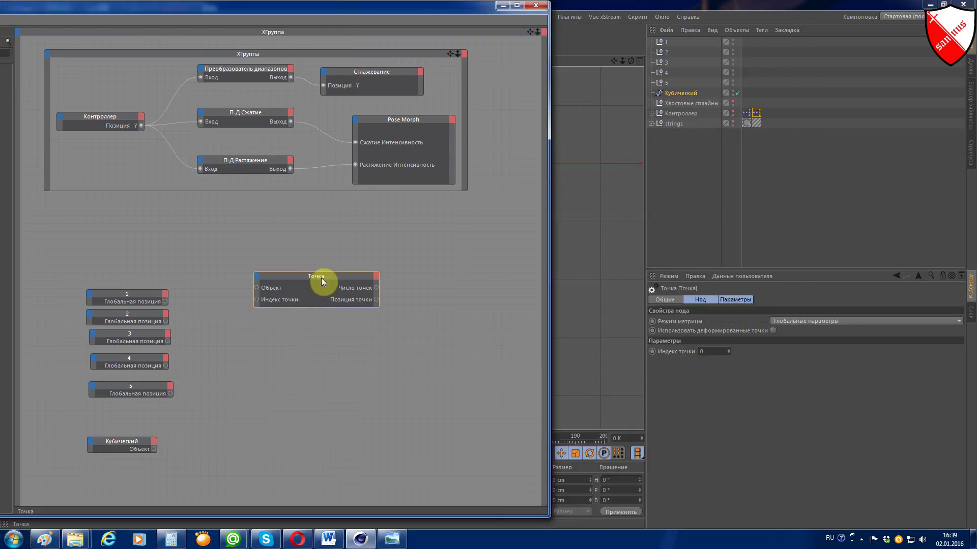
# - Set the Точка node's Индекс точки to 1 in its parameters
pyautogui.doubleClick(322, 278)
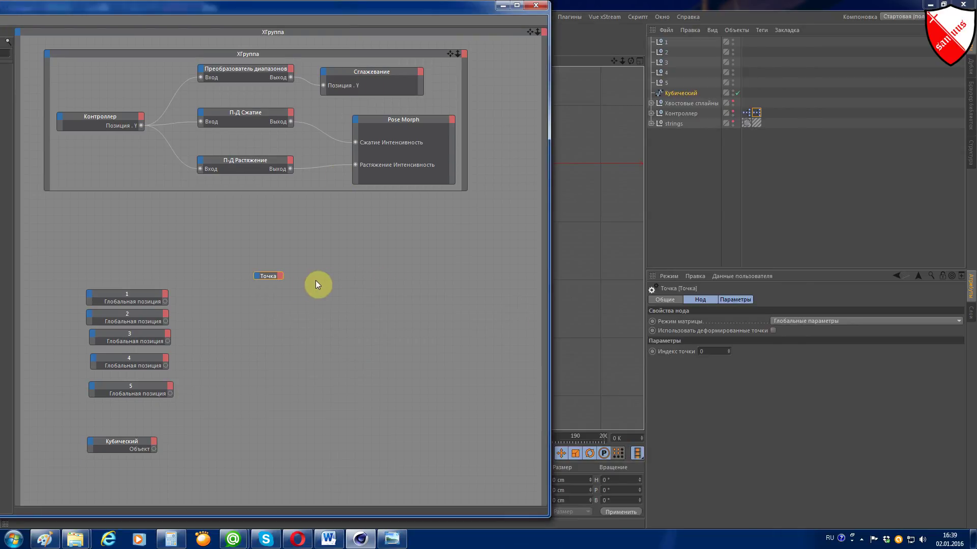
pyautogui.doubleClick(277, 276)
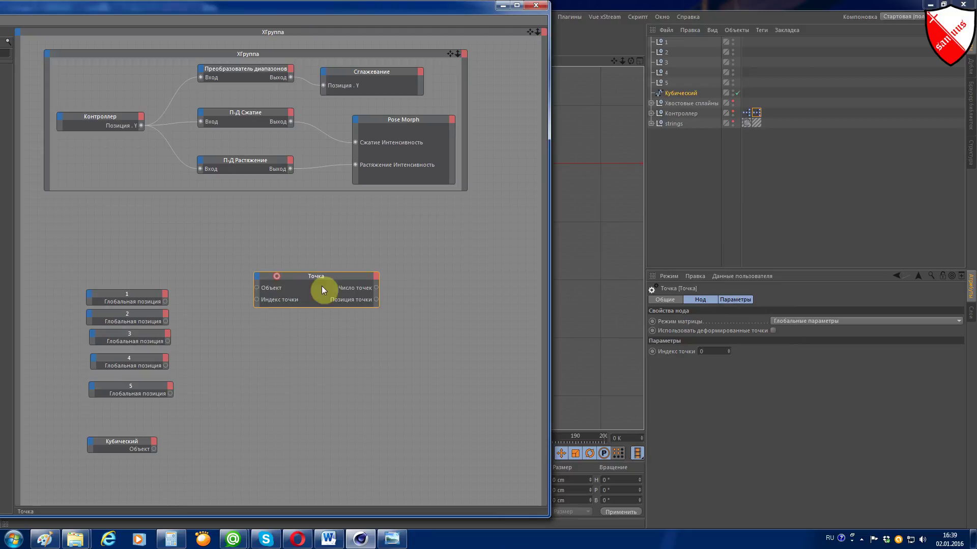
pyautogui.click(703, 299)
pyautogui.click(734, 299)
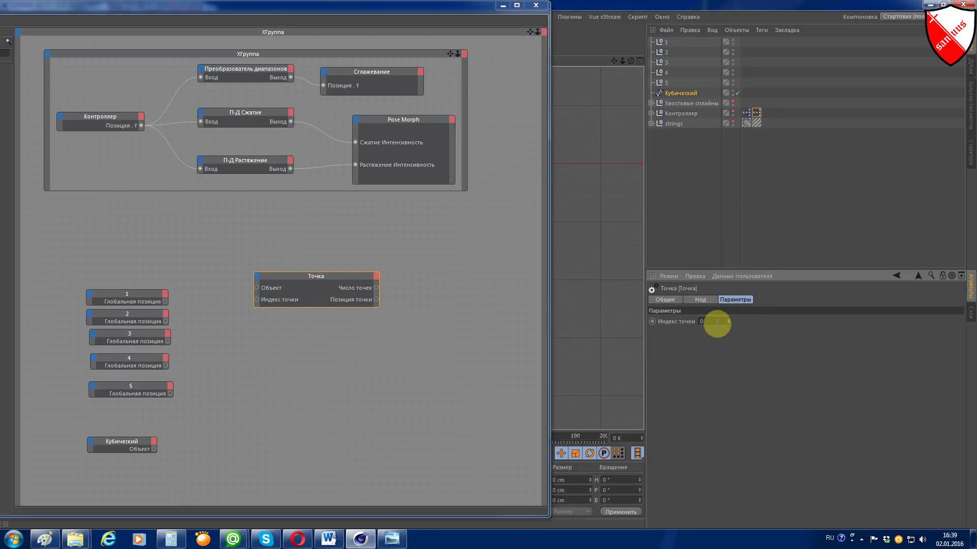
pyautogui.write('31')
pyautogui.press('Return')
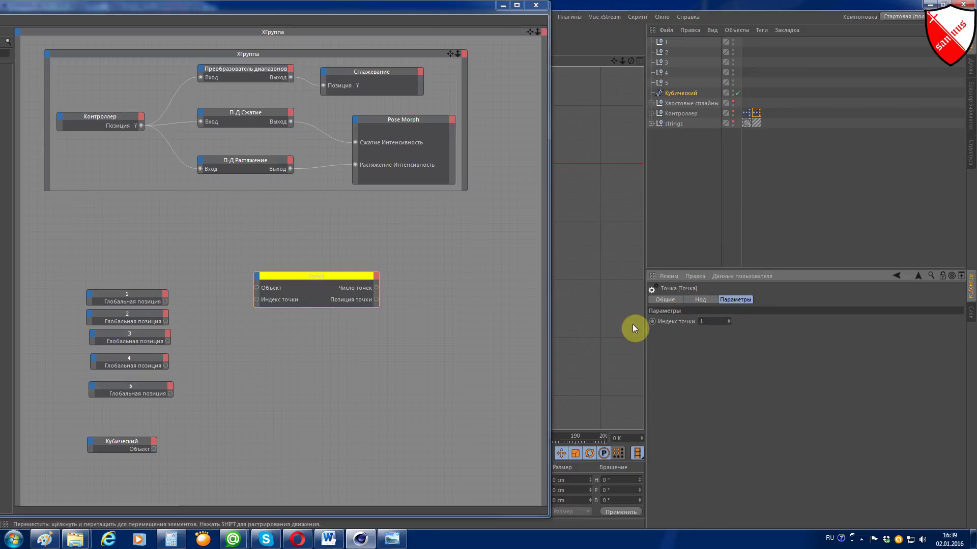
# - Copy the Точка node and arrange the five Точка nodes in a vertical column
pyautogui.click(340, 276)
pyautogui.hotkey('ctrl', 'c')
pyautogui.hotkey('ctrl', 'v')
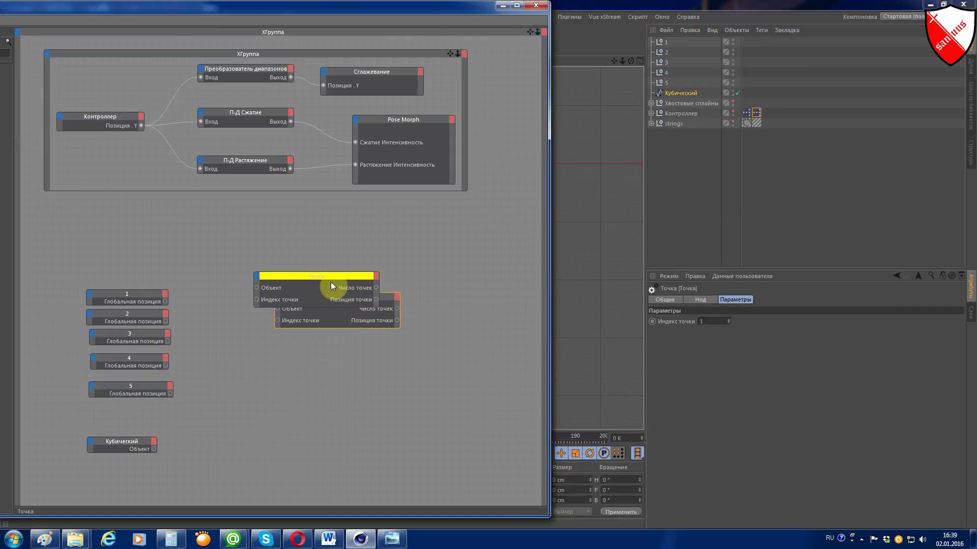
pyautogui.hotkey('ctrl', 'v')
pyautogui.moveTo(334, 278); pyautogui.dragTo(337, 374)
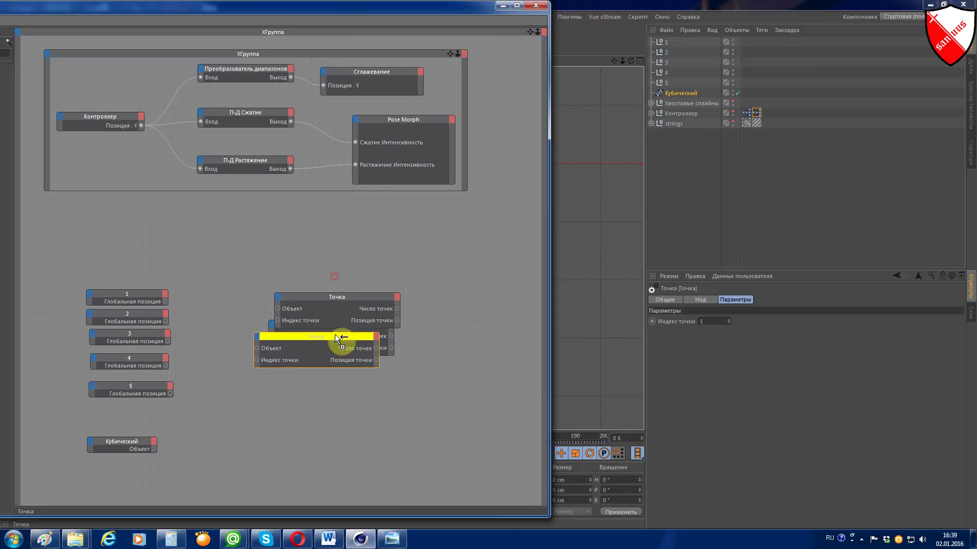
pyautogui.hotkey('ctrl', 'z')
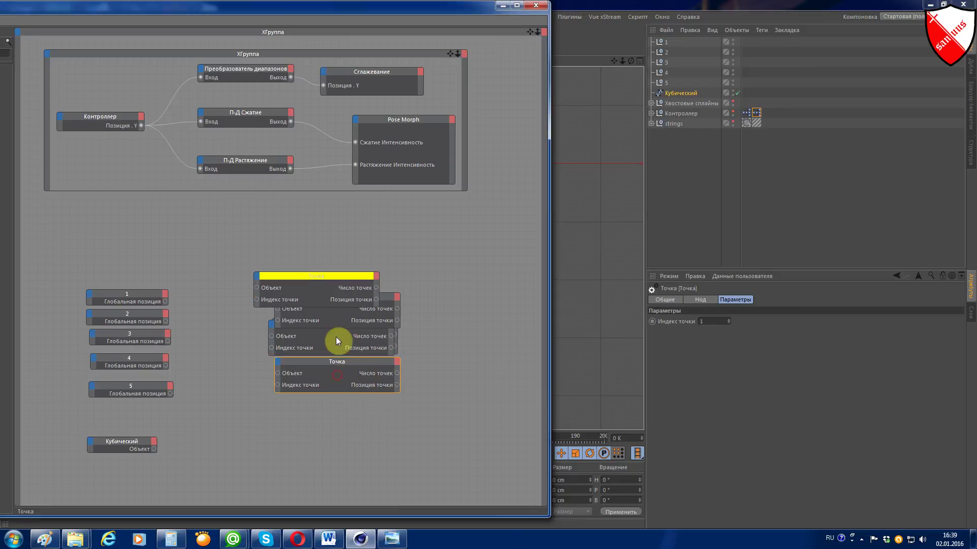
pyautogui.hotkey('ctrl', 'v')
pyautogui.moveTo(325, 270); pyautogui.dragTo(330, 236)
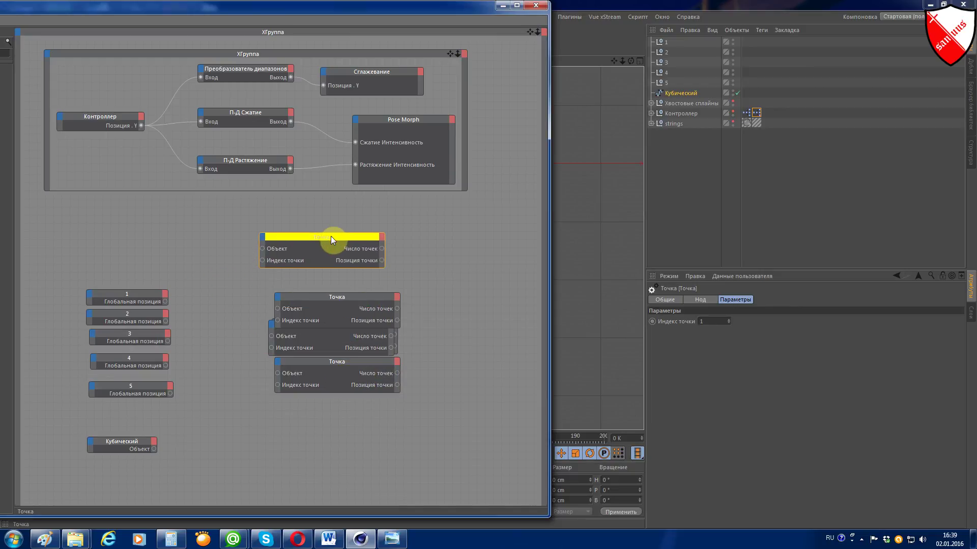
pyautogui.moveTo(347, 296); pyautogui.dragTo(338, 279)
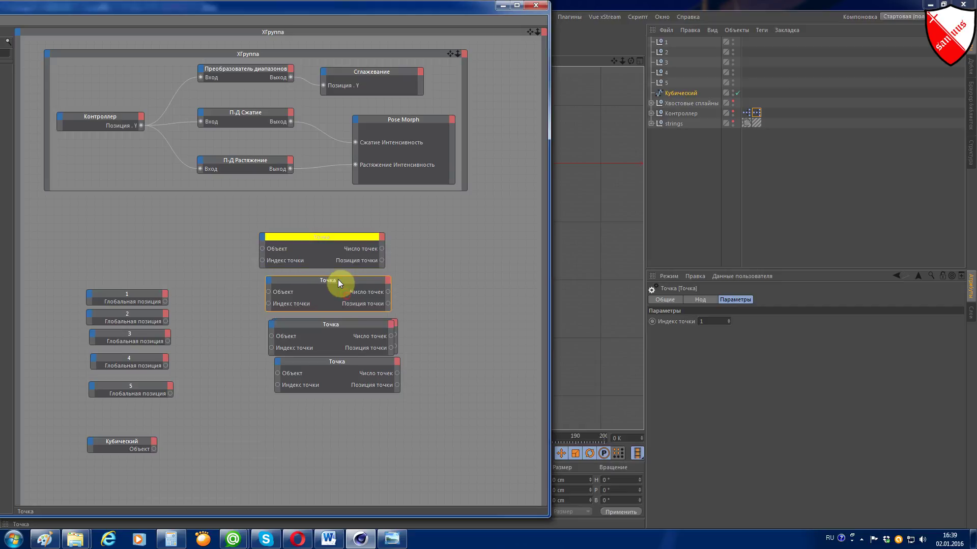
pyautogui.moveTo(340, 322)
pyautogui.mouseDown()
pyautogui.moveTo(334, 368)
pyautogui.moveTo(350, 423)
pyautogui.mouseUp()
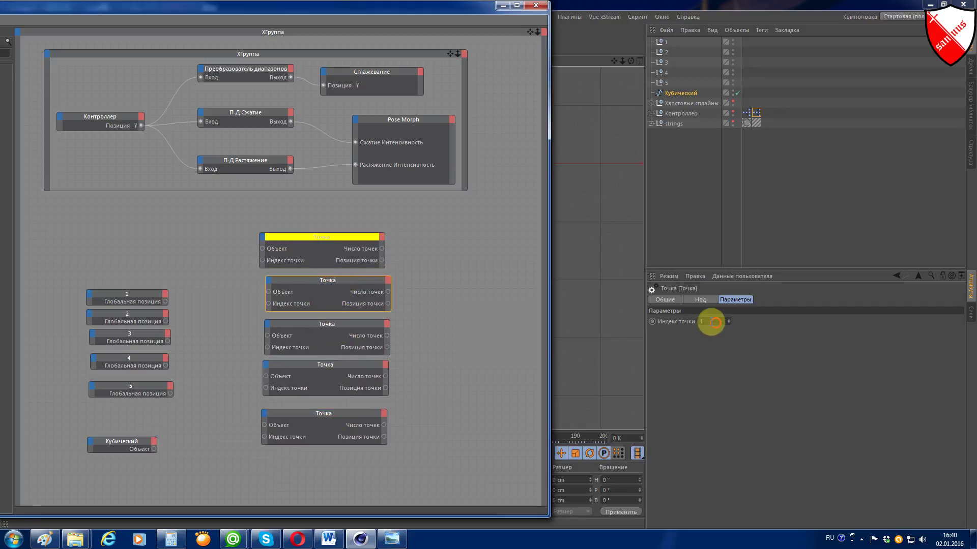
# - Set the second through fifth Точка nodes' point indices to 2, 3, 4 and 5
pyautogui.click(713, 322)
pyautogui.write('2')
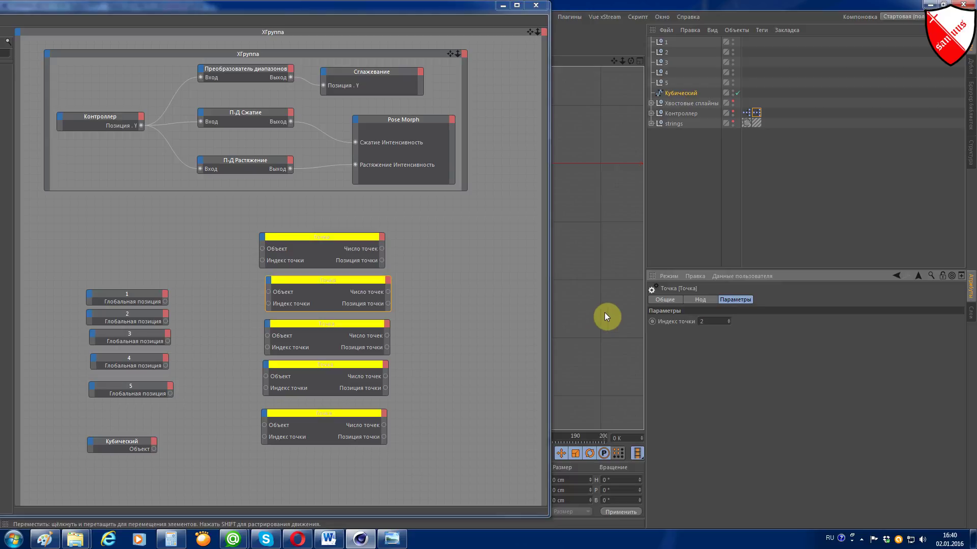
pyautogui.click(340, 323)
pyautogui.click(703, 322)
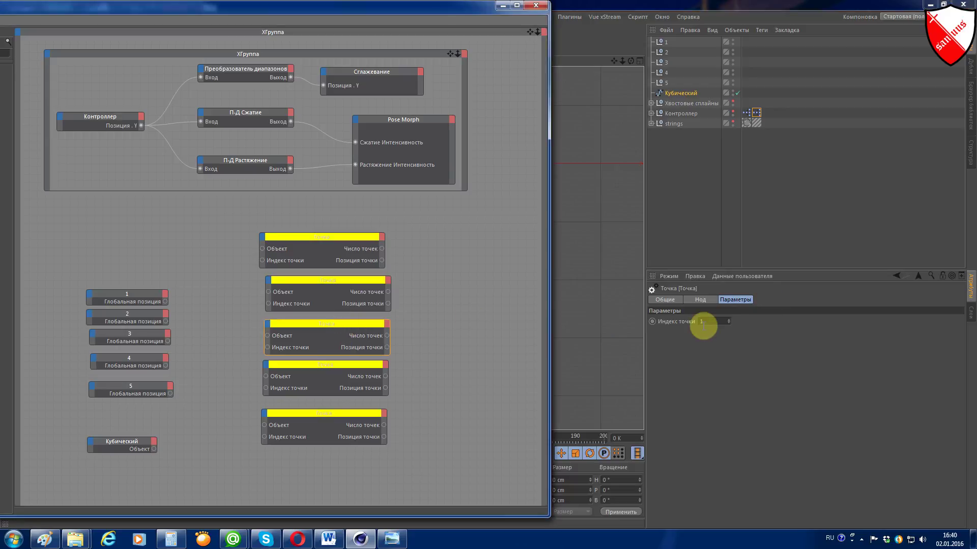
pyautogui.write('3')
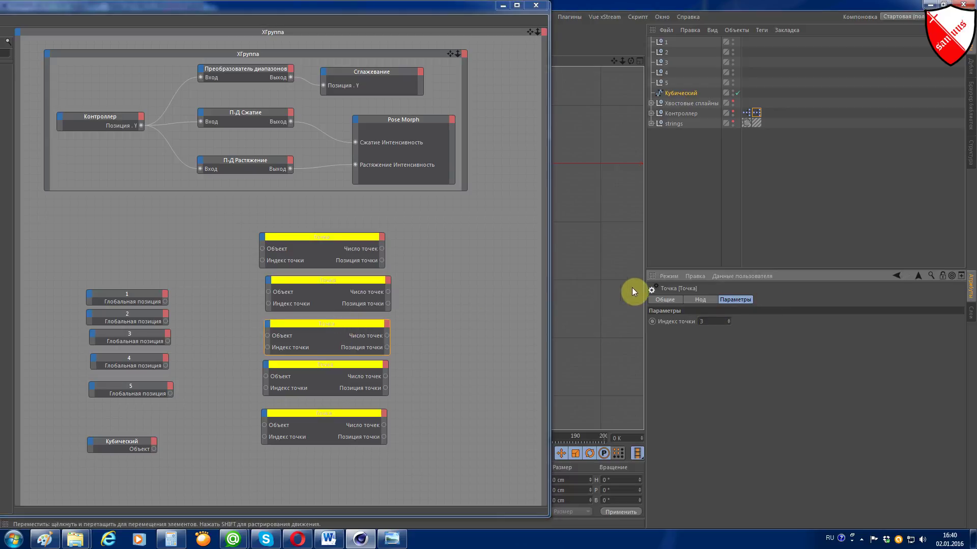
pyautogui.click(318, 367)
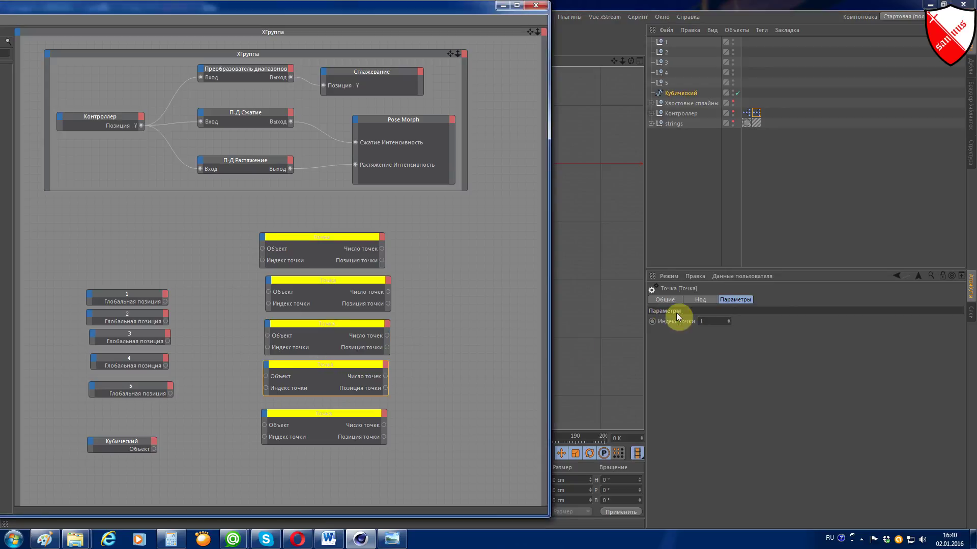
pyautogui.click(709, 322)
pyautogui.write('4')
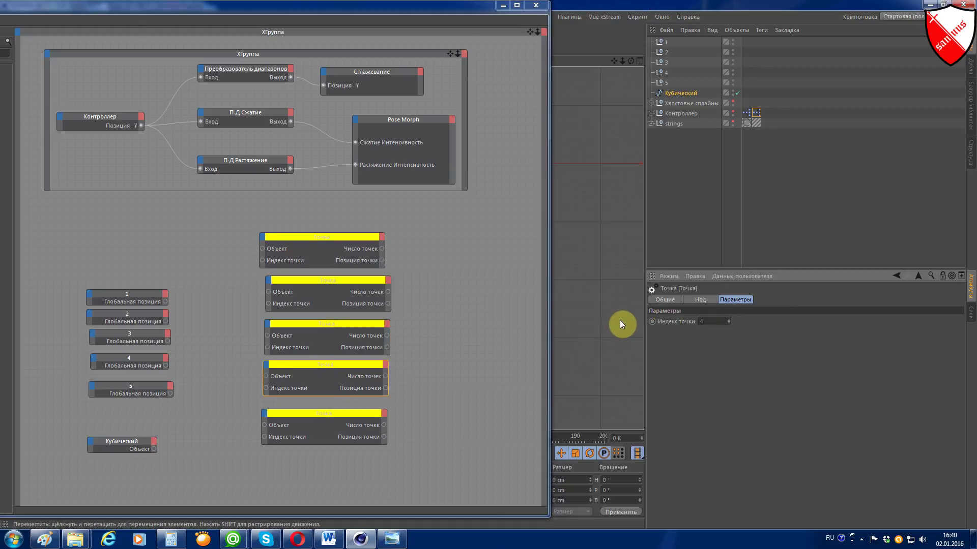
pyautogui.click(340, 415)
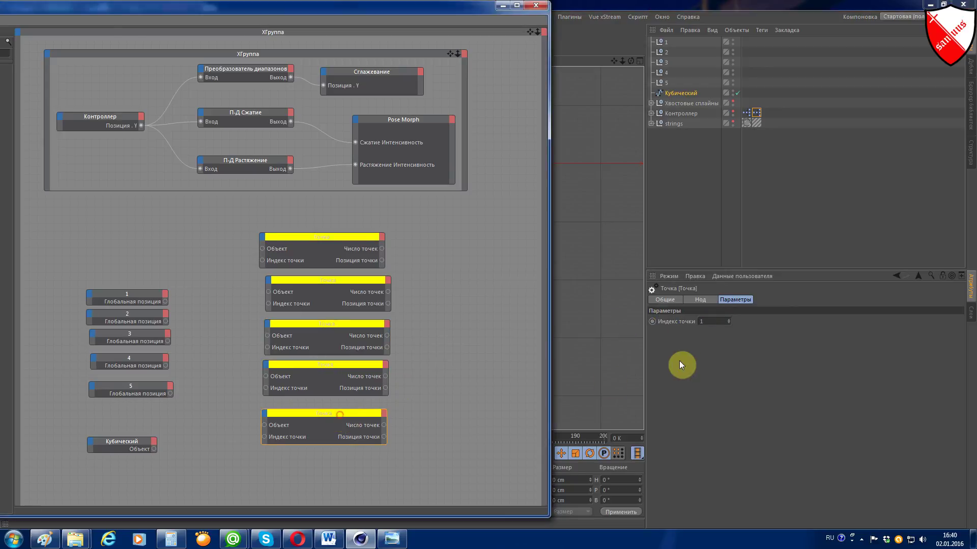
pyautogui.click(709, 321)
pyautogui.write('5')
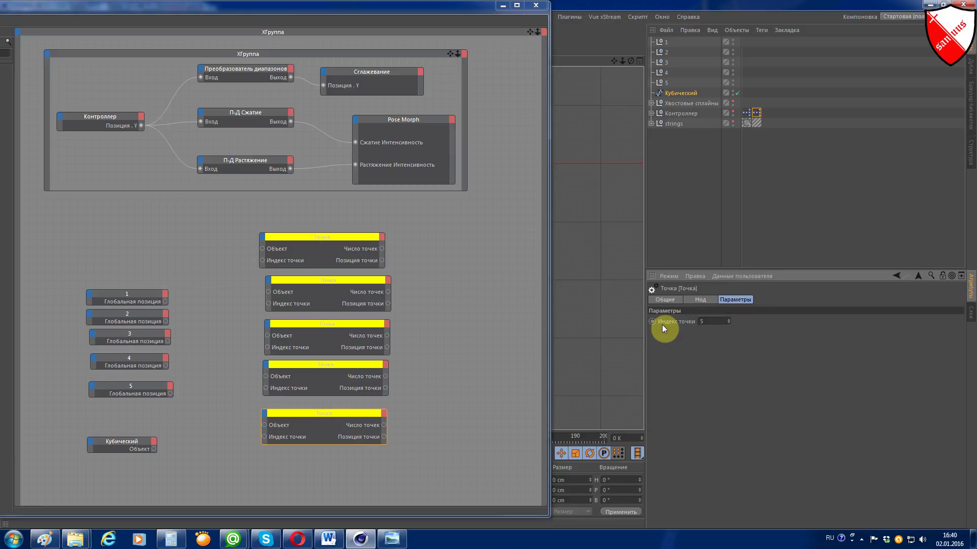
# - Check each Точка node's point index from top to bottom
pyautogui.click(331, 238)
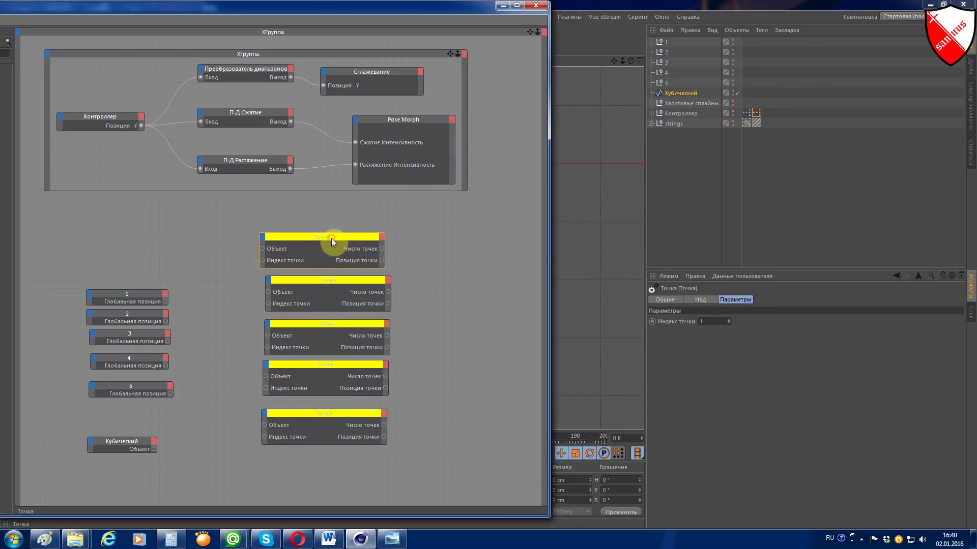
pyautogui.click(333, 285)
pyautogui.click(325, 323)
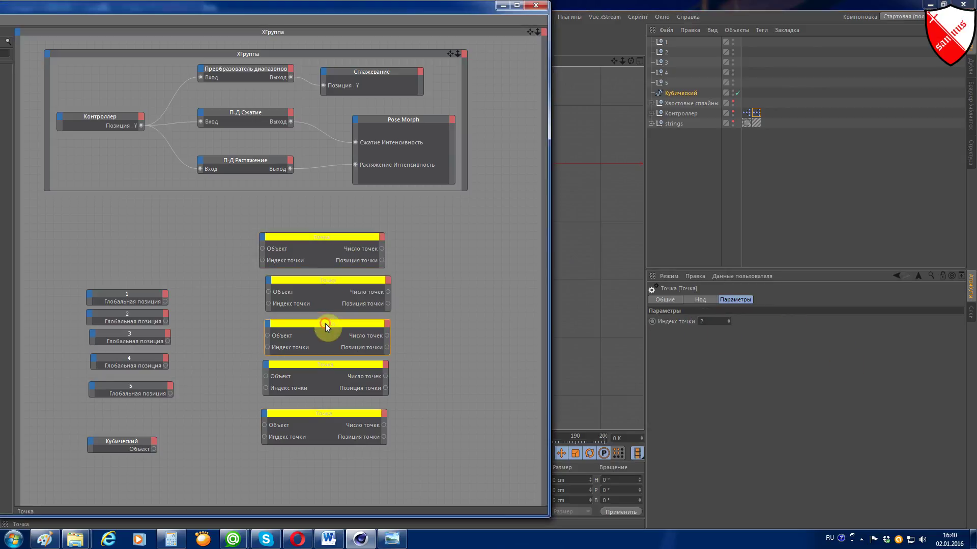
pyautogui.click(323, 367)
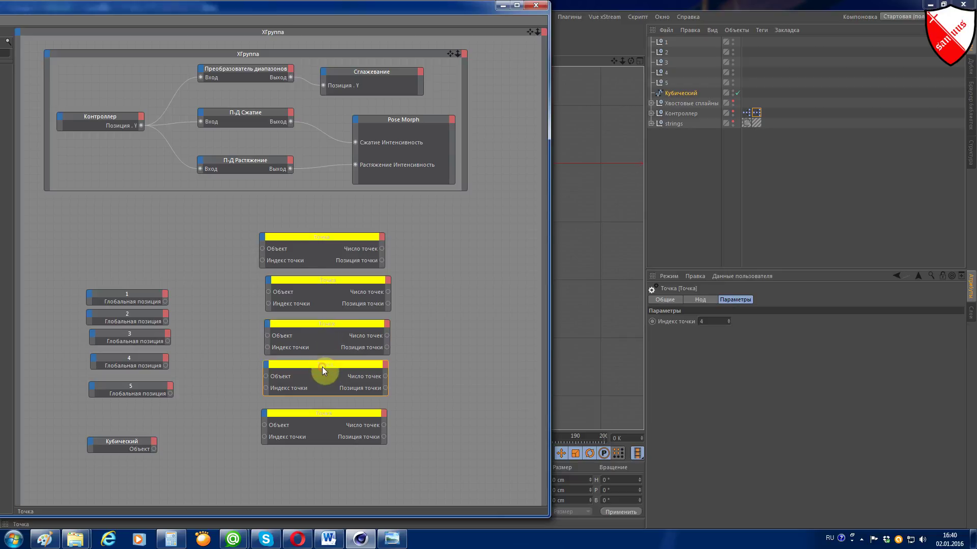
pyautogui.click(321, 417)
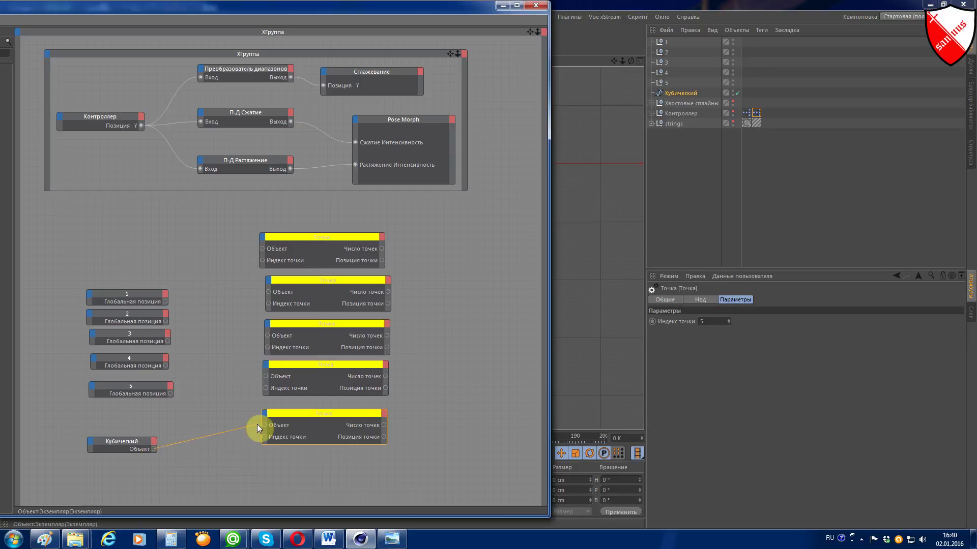
# - Wire Кубический's Объект output into each Точка node's Объект input, bottom to top
pyautogui.moveTo(198, 436); pyautogui.dragTo(263, 424)
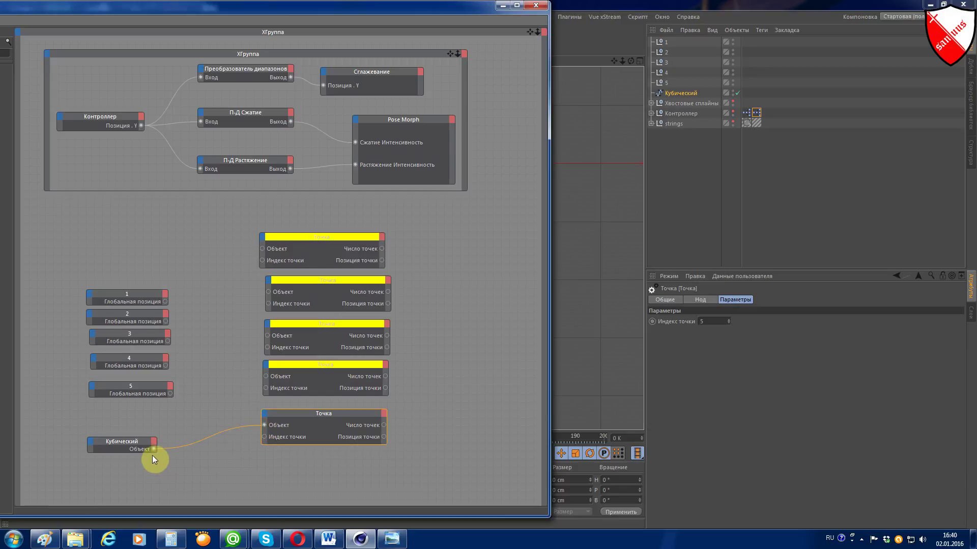
pyautogui.moveTo(154, 449); pyautogui.dragTo(263, 377)
pyautogui.moveTo(153, 449); pyautogui.dragTo(267, 335)
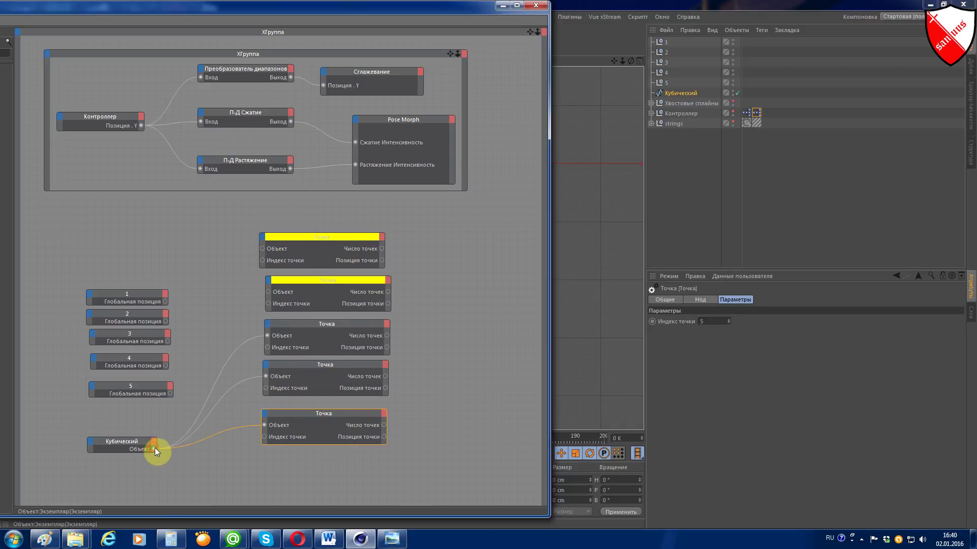
pyautogui.moveTo(265, 293); pyautogui.dragTo(267, 292)
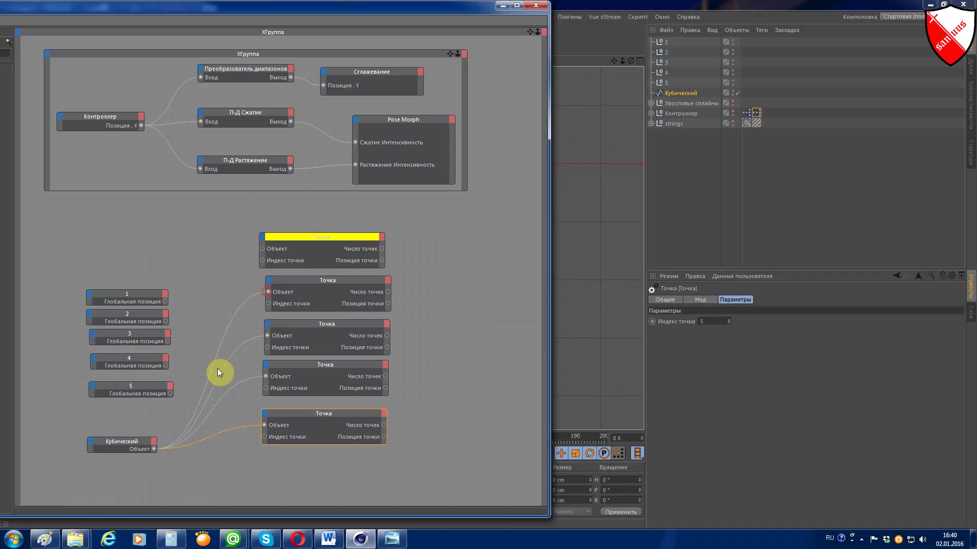
pyautogui.moveTo(154, 449)
pyautogui.mouseDown()
pyautogui.moveTo(267, 239)
pyautogui.moveTo(261, 248)
pyautogui.mouseUp()
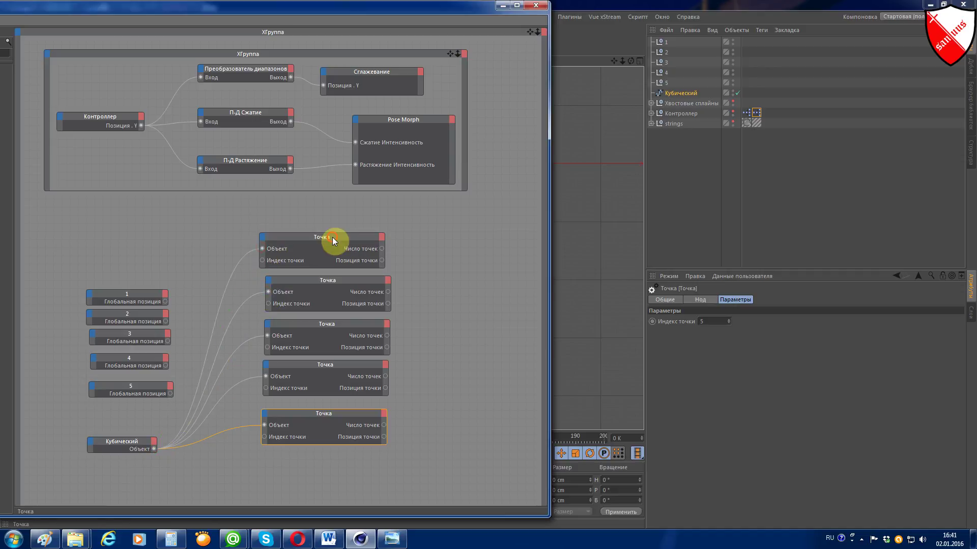
pyautogui.moveTo(332, 237); pyautogui.dragTo(340, 236)
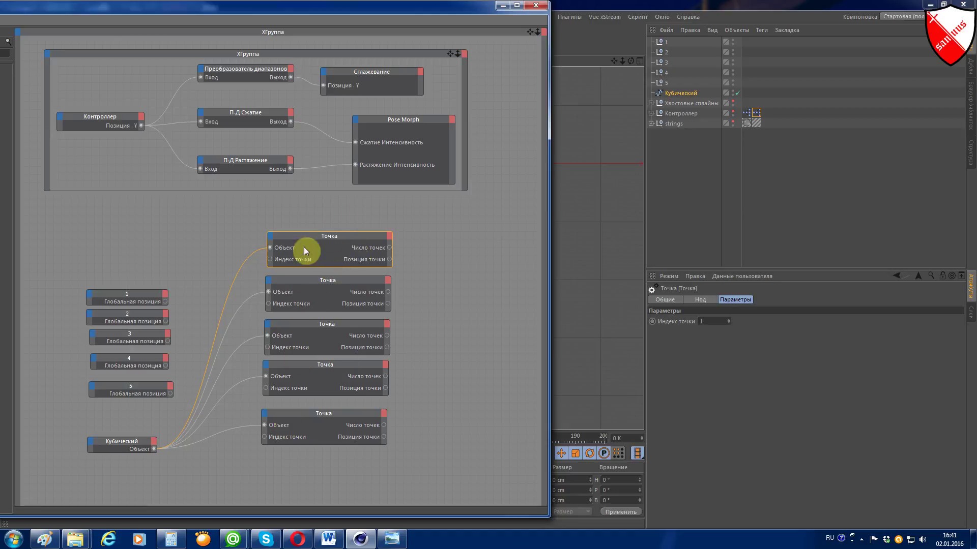
# - Add a Позиция точки input to the top three Точка nodes, resizing them to fit
pyautogui.click(270, 235)
pyautogui.click(287, 264)
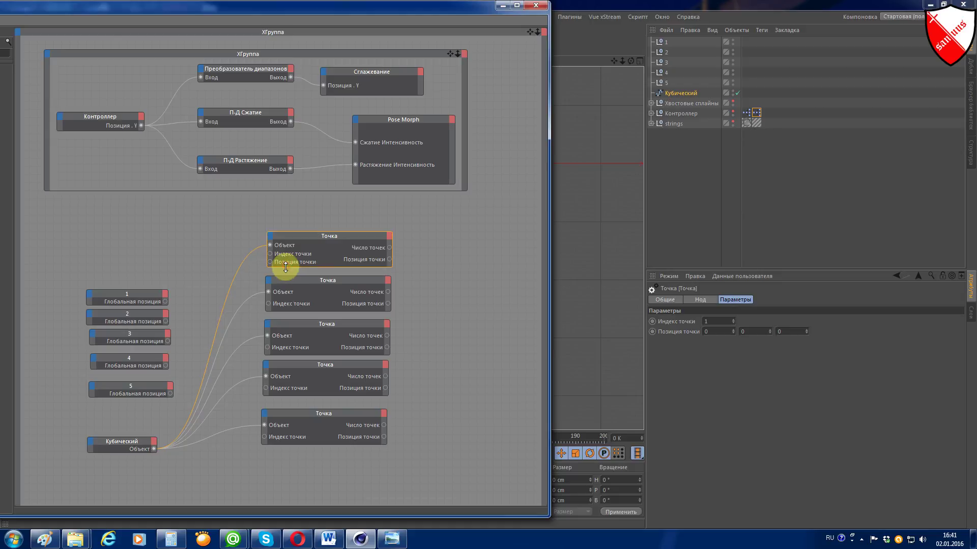
pyautogui.moveTo(318, 265); pyautogui.dragTo(330, 280)
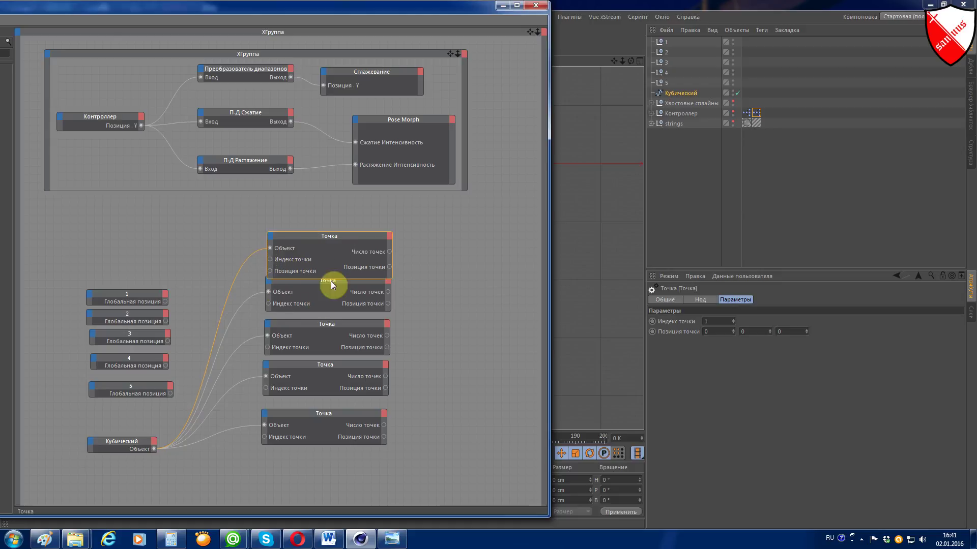
pyautogui.moveTo(334, 234); pyautogui.dragTo(330, 211)
pyautogui.click(267, 280)
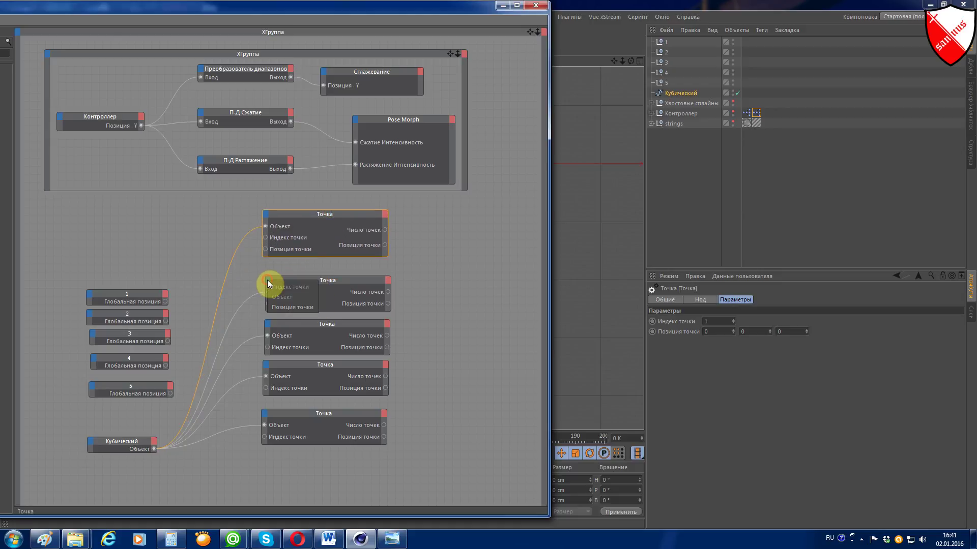
pyautogui.click(279, 308)
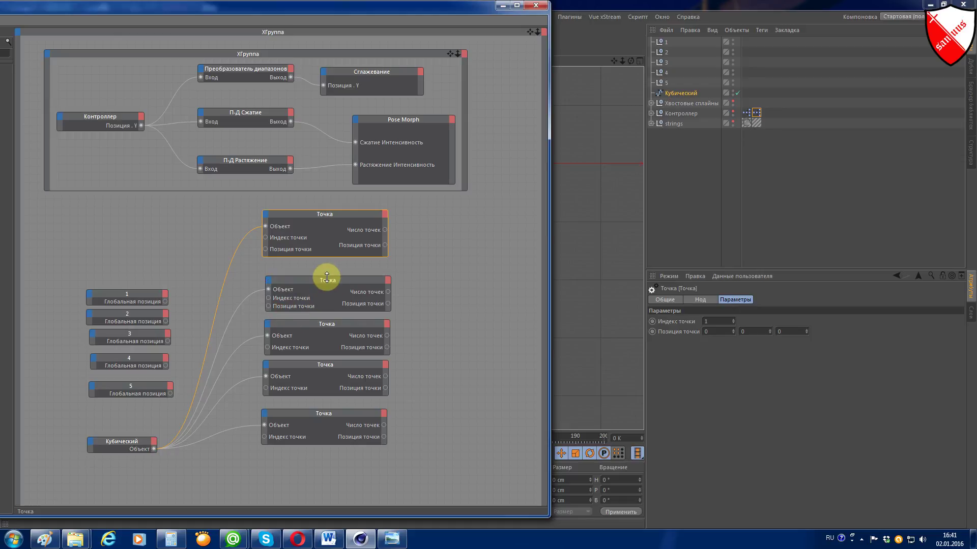
pyautogui.moveTo(326, 276); pyautogui.dragTo(327, 265)
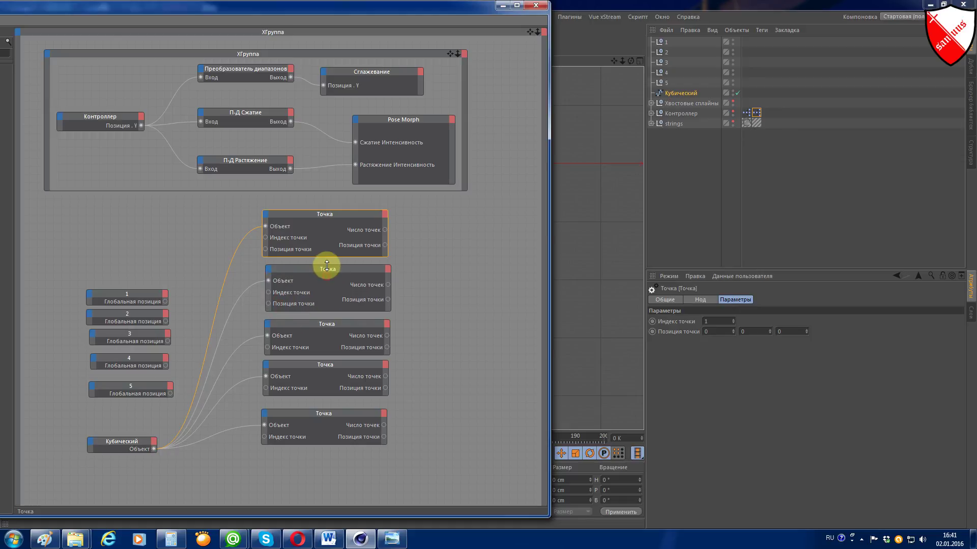
pyautogui.click(265, 326)
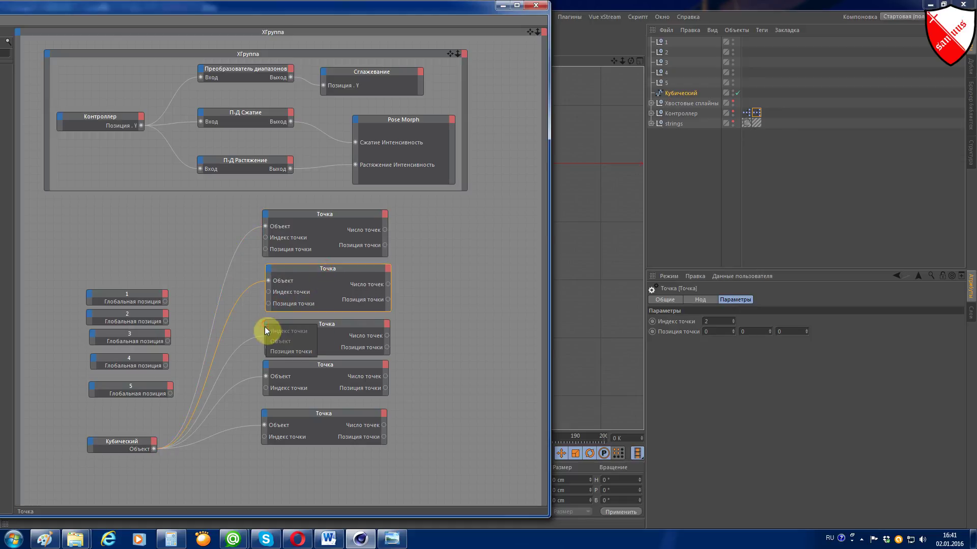
pyautogui.click(288, 353)
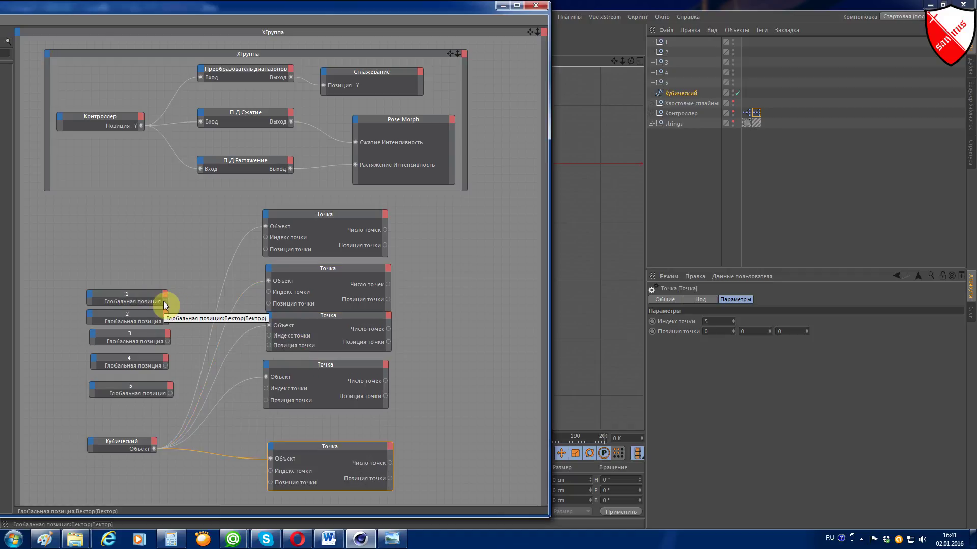
# - Wire nulls 1–5 Глобальная позиция outputs into the matching Точка nodes' Позиция точки inputs
pyautogui.moveTo(164, 302); pyautogui.dragTo(277, 246)
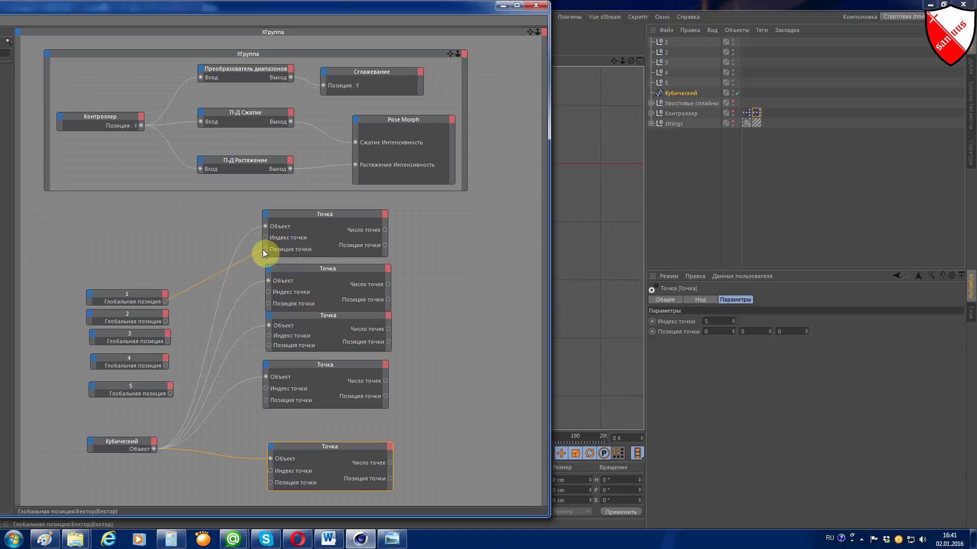
pyautogui.moveTo(263, 248); pyautogui.dragTo(264, 249)
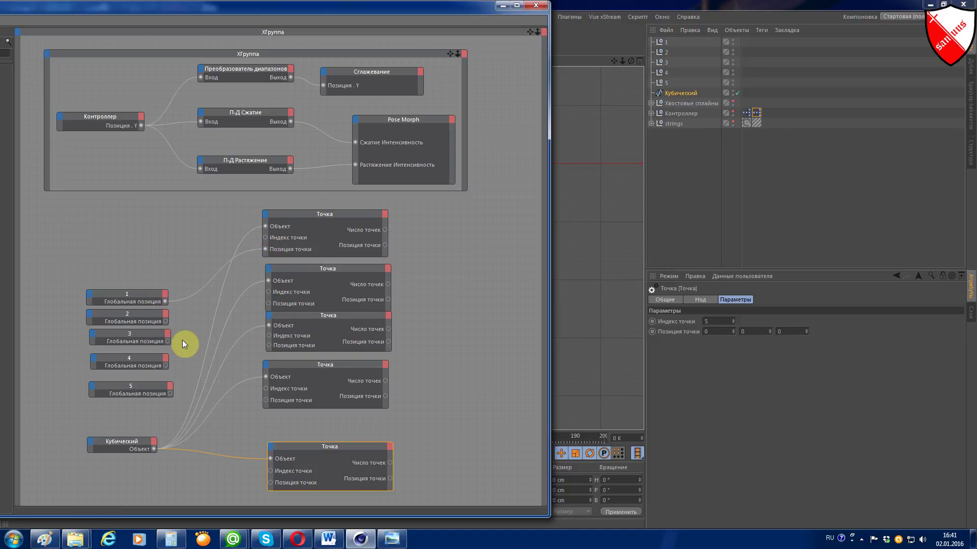
pyautogui.moveTo(165, 321); pyautogui.dragTo(268, 305)
pyautogui.moveTo(168, 341); pyautogui.dragTo(268, 345)
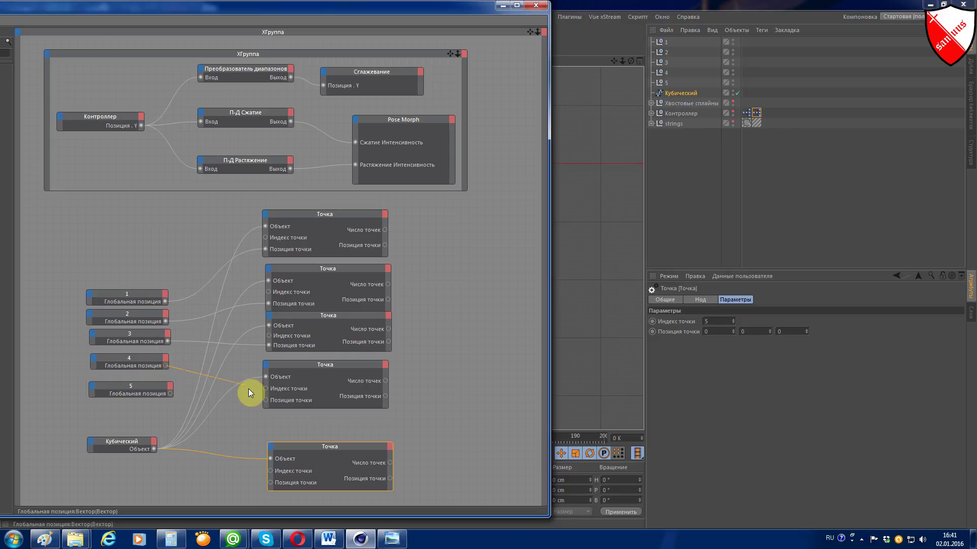
pyautogui.moveTo(248, 393); pyautogui.dragTo(266, 400)
pyautogui.moveTo(170, 394); pyautogui.dragTo(270, 483)
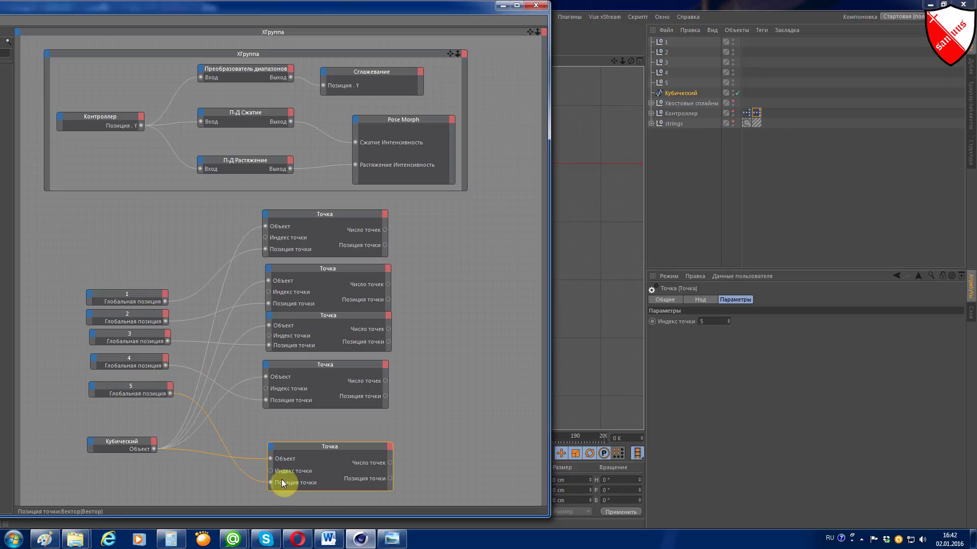
pyautogui.click(504, 6)
# - Group nulls 1–5 and Кубический with Alt+G under a null named Хвостовой Риг
pyautogui.click(665, 42)
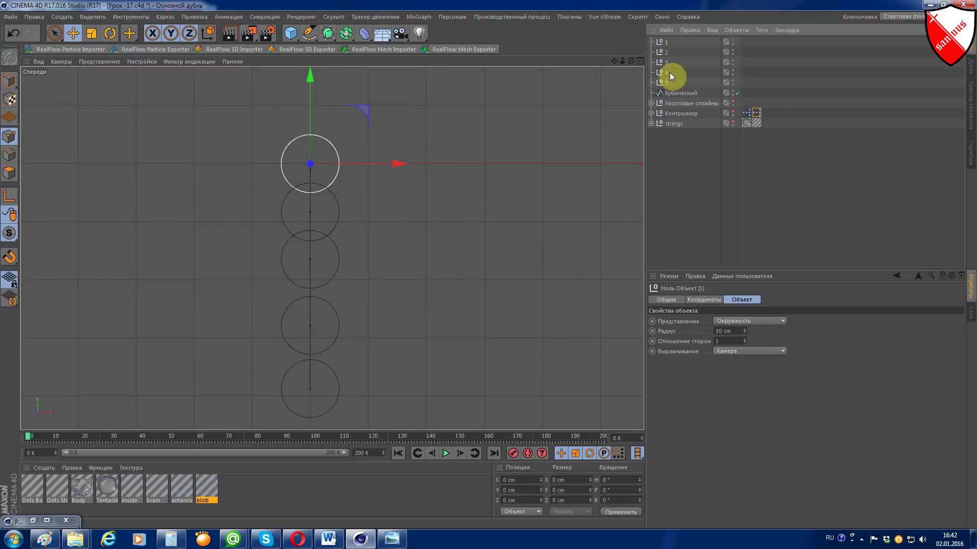
pyautogui.keyDown('shift'); pyautogui.click(675, 94); pyautogui.keyUp('shift')
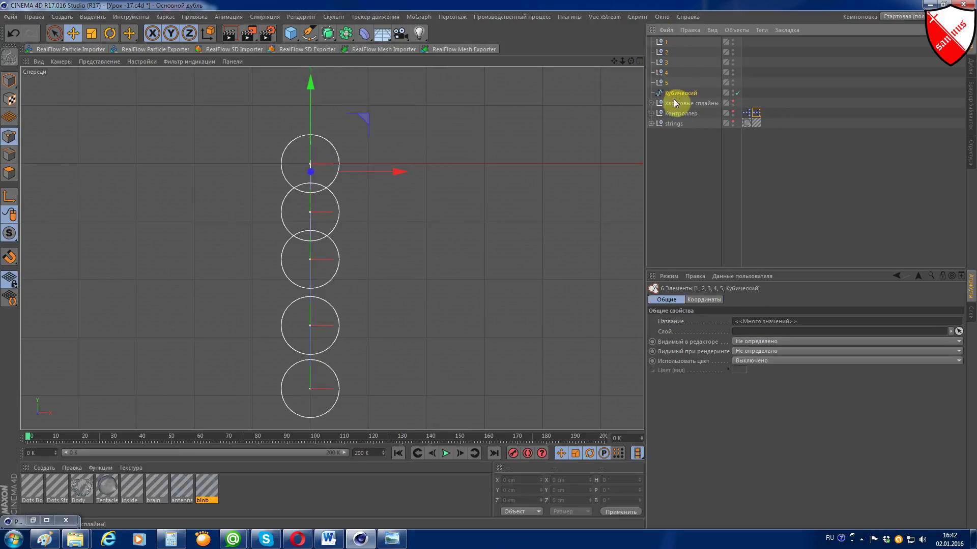
pyautogui.hotkey('alt', 'g')
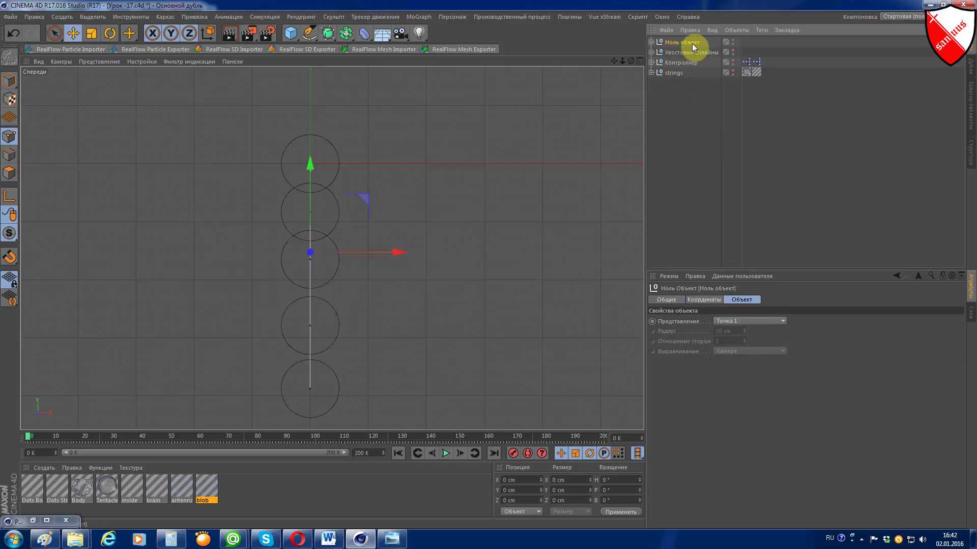
pyautogui.doubleClick(693, 43)
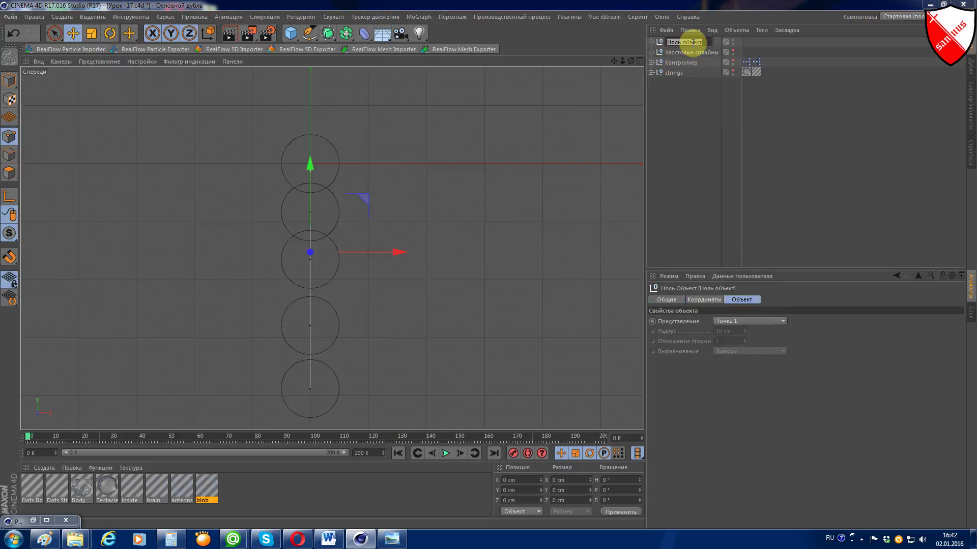
pyautogui.press('BackSpace')
pyautogui.write('Хвостовой Риг')
pyautogui.press('Return')
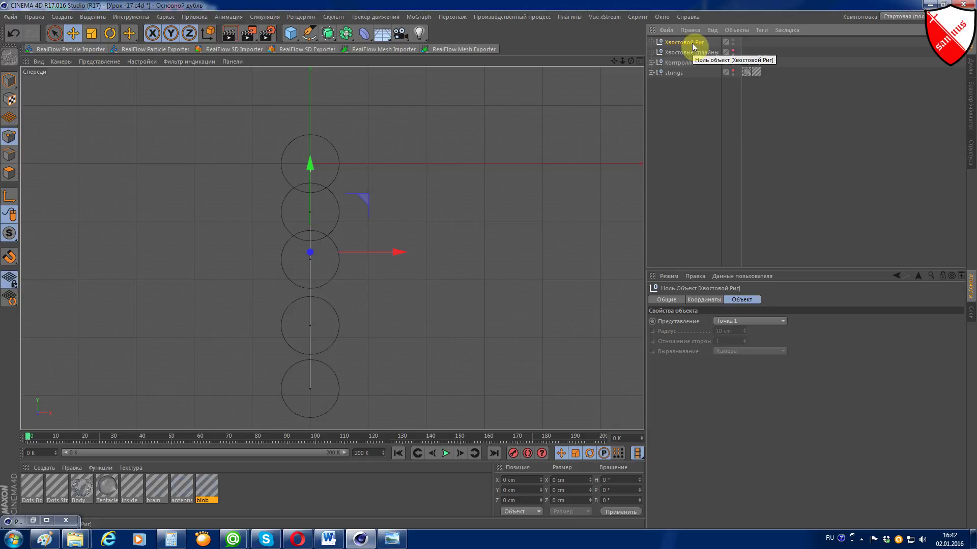
# - Switch the viewport to the perspective camera and adjust the zoom
pyautogui.press('F1')
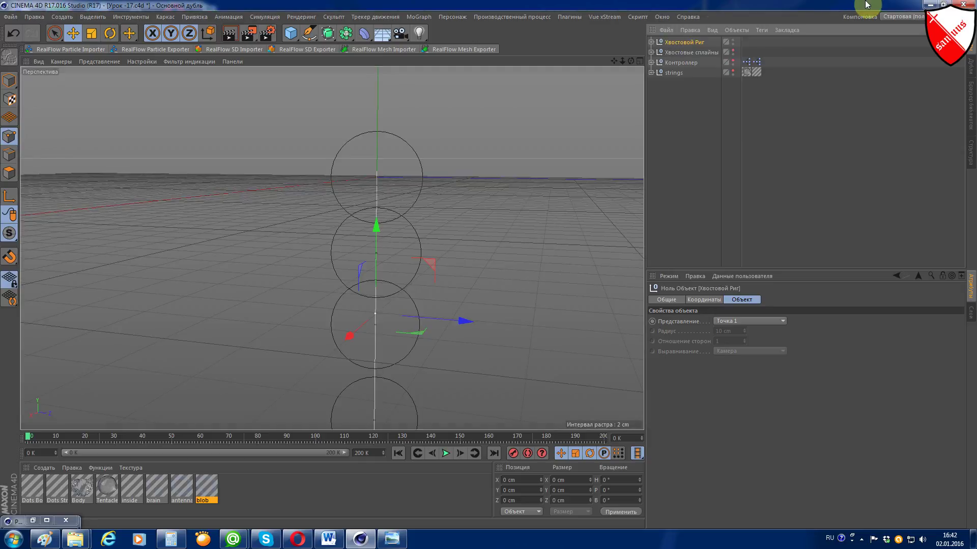
pyautogui.scroll(-3, 354, 215)
pyautogui.scroll(-3, 364, 214)
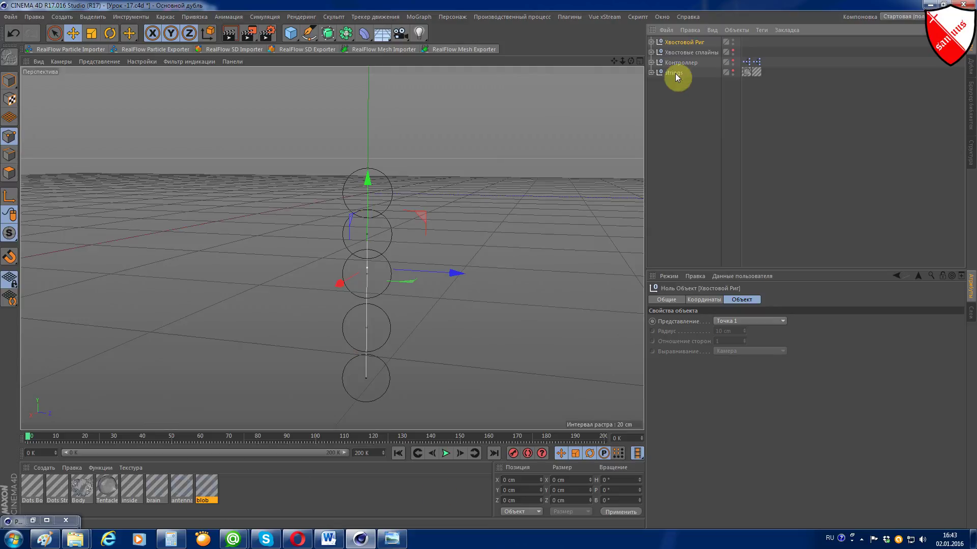
# - Add an Обернуть сплайн deformer inside the Хвостовые сплайны group, discarding a stray Bend deformer
pyautogui.click(650, 52)
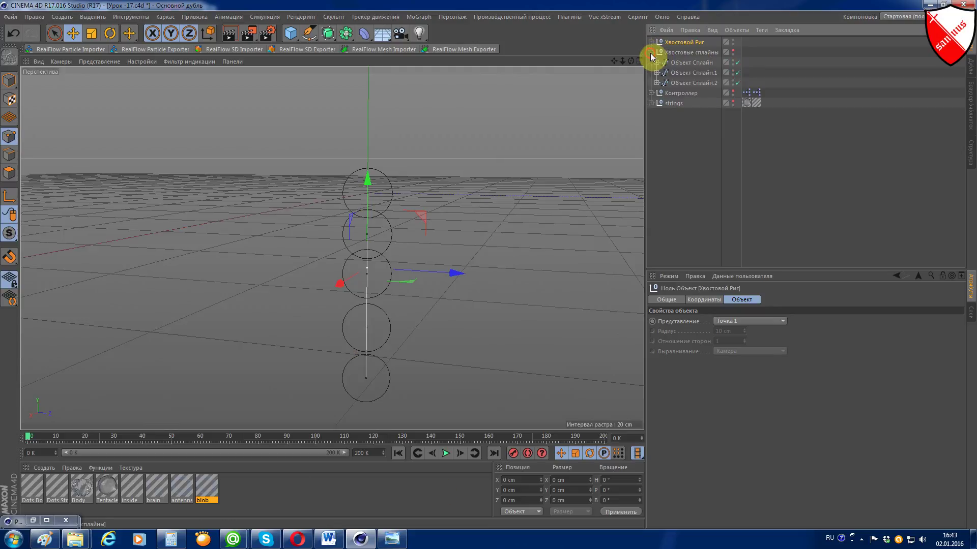
pyautogui.click(359, 35)
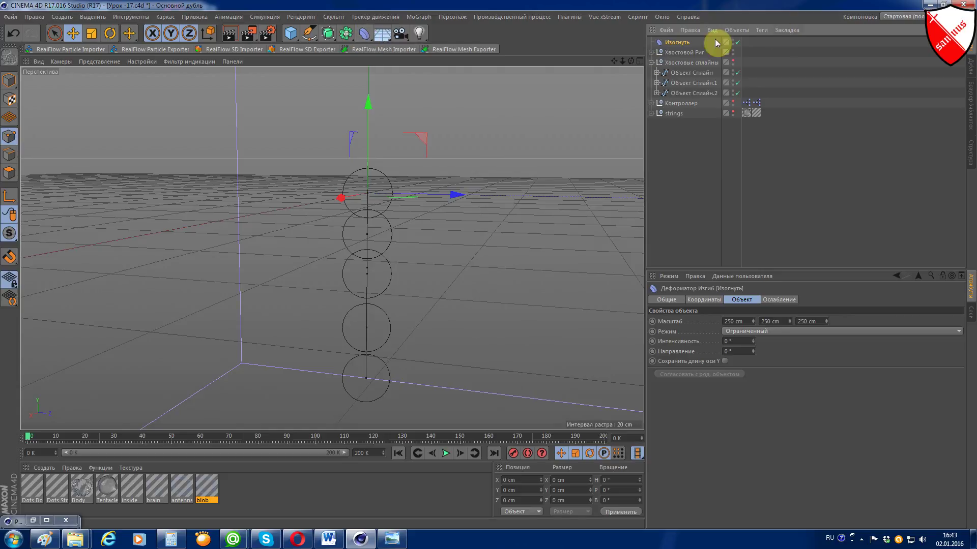
pyautogui.press('Delete')
pyautogui.moveTo(364, 33); pyautogui.dragTo(504, 139)
pyautogui.click(504, 142)
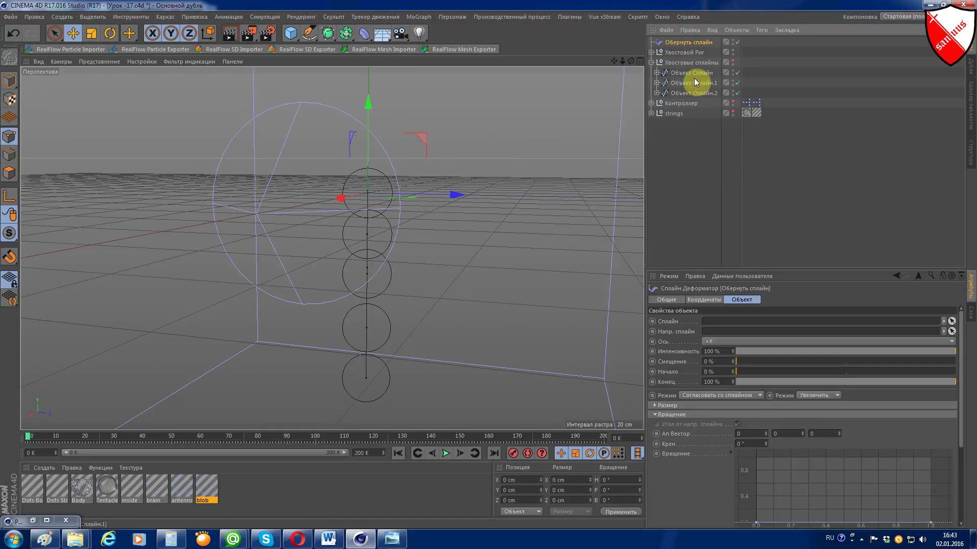
pyautogui.moveTo(659, 44); pyautogui.dragTo(691, 65)
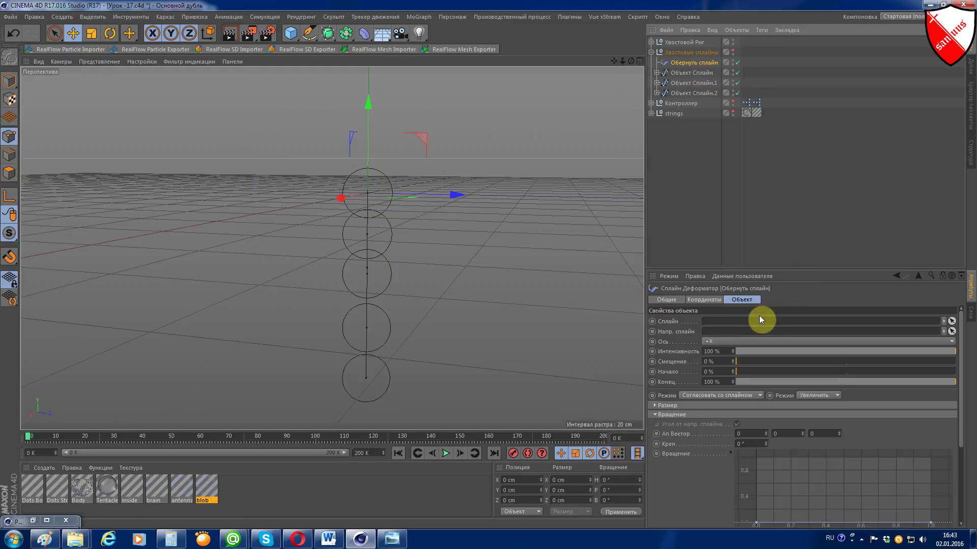
# - Select Обернуть сплайн and lock its settings in the Attribute Manager
pyautogui.click(648, 45)
pyautogui.click(697, 127)
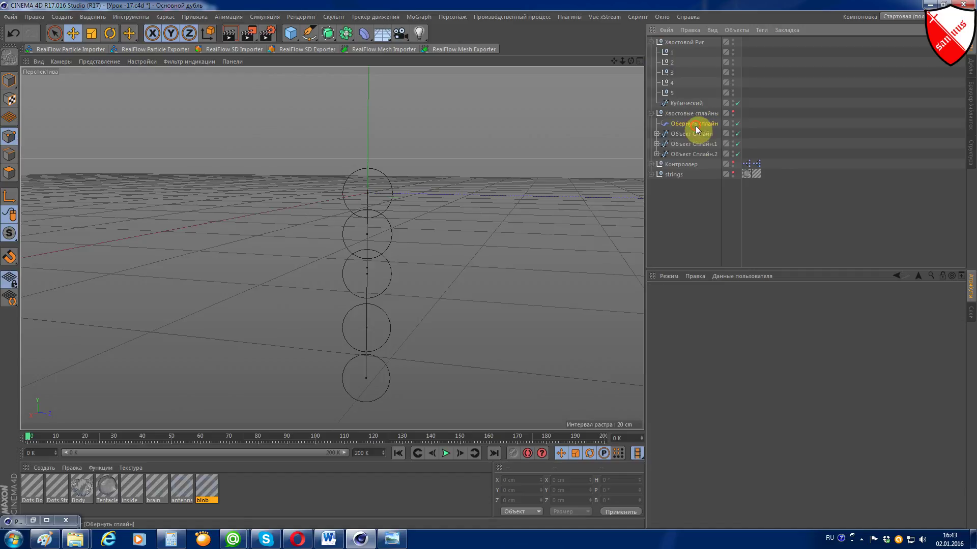
pyautogui.click(944, 278)
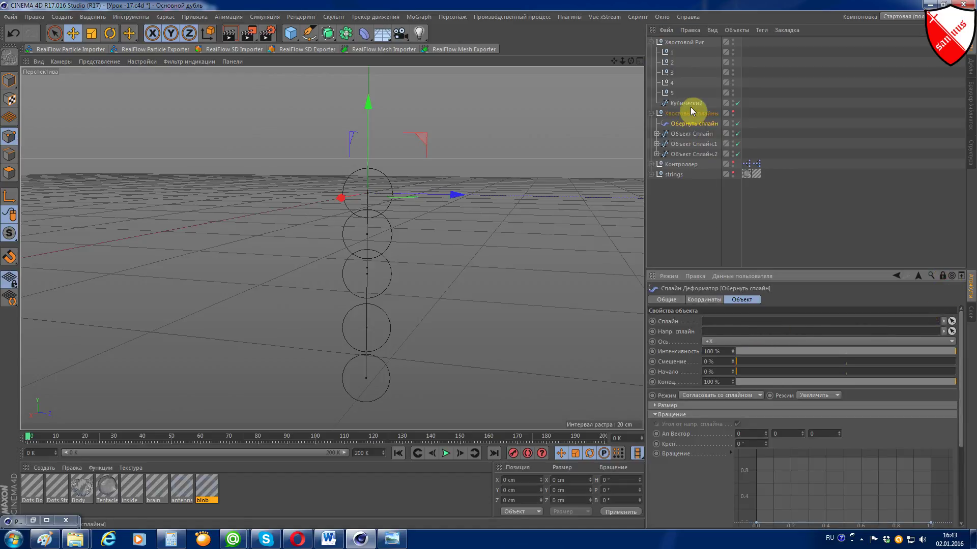
# - Set Кубический as the wrap spline, with Ось +Y and Ап Вектор 1, 0, 0
pyautogui.moveTo(691, 105); pyautogui.dragTo(741, 324)
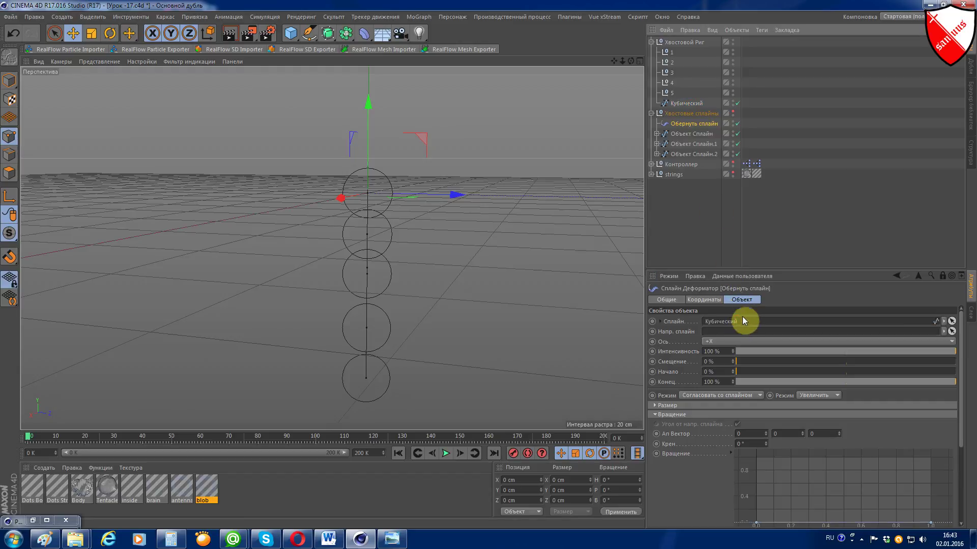
pyautogui.click(710, 342)
pyautogui.click(719, 370)
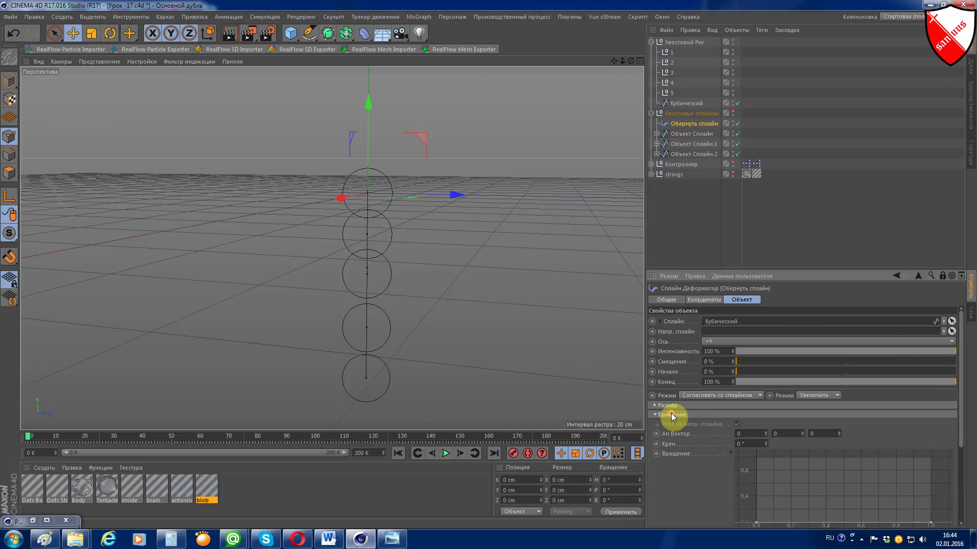
pyautogui.click(739, 433)
pyautogui.write('1')
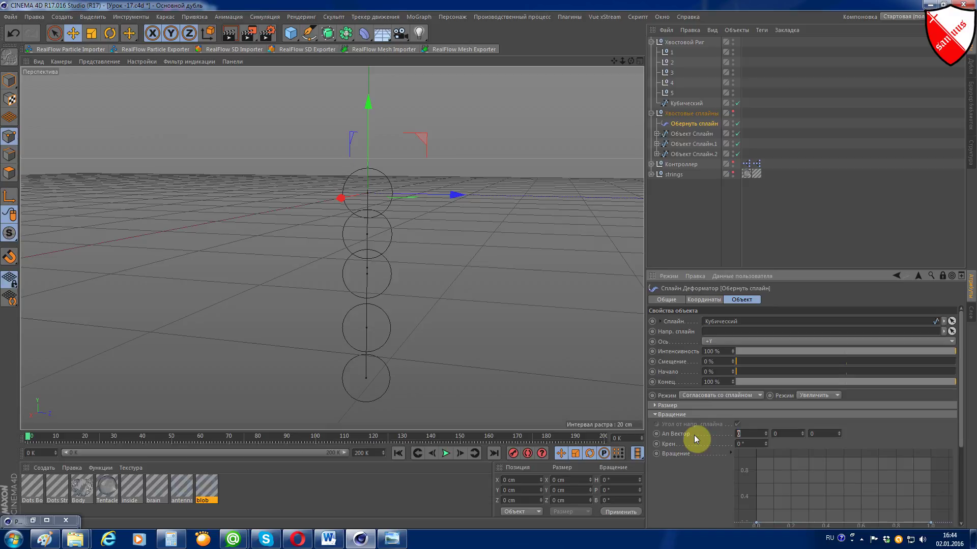
pyautogui.hotkey('ctrl', 'z')
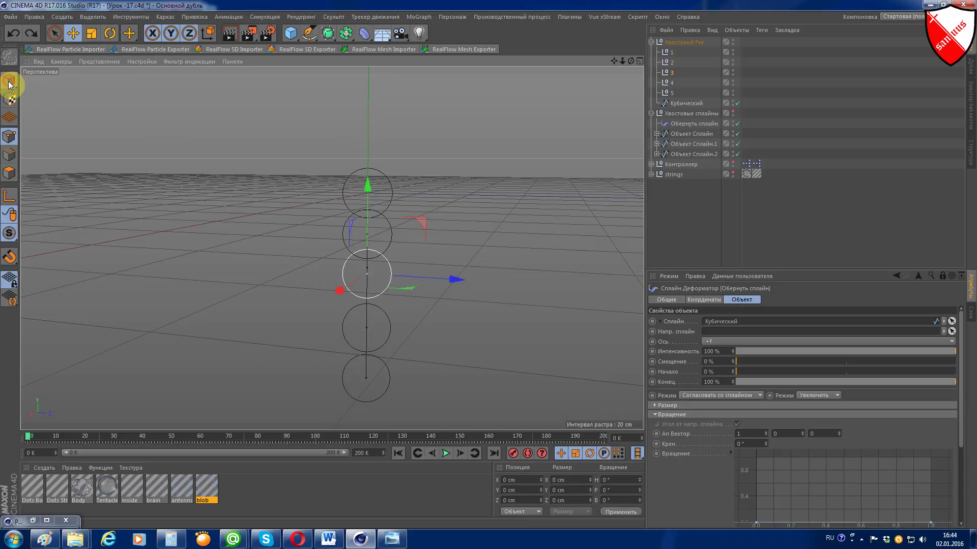
pyautogui.click(386, 337)
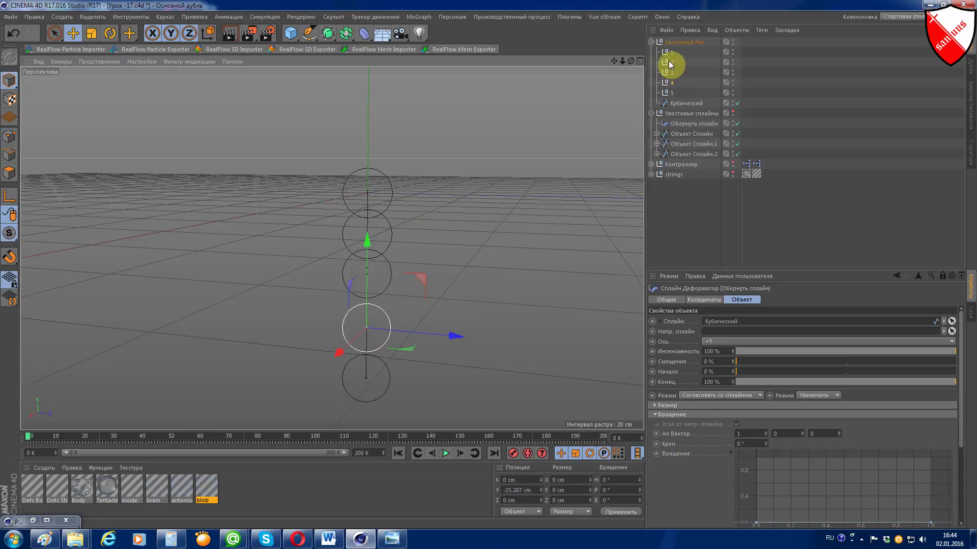
pyautogui.moveTo(450, 335); pyautogui.dragTo(498, 338)
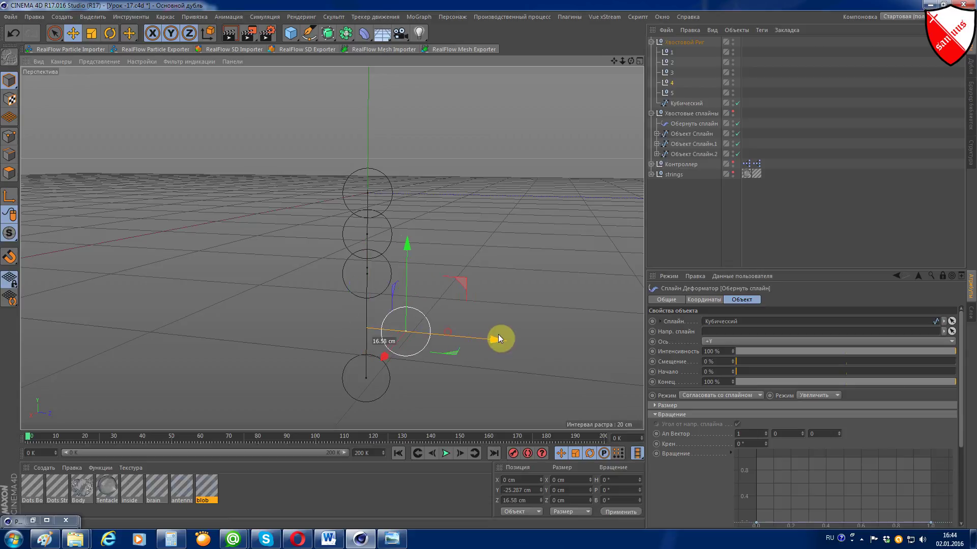
pyautogui.hotkey('ctrl', 'z')
pyautogui.moveTo(514, 278)
pyautogui.mouseDown()
pyautogui.moveTo(423, 278)
pyautogui.moveTo(479, 281)
pyautogui.mouseUp()
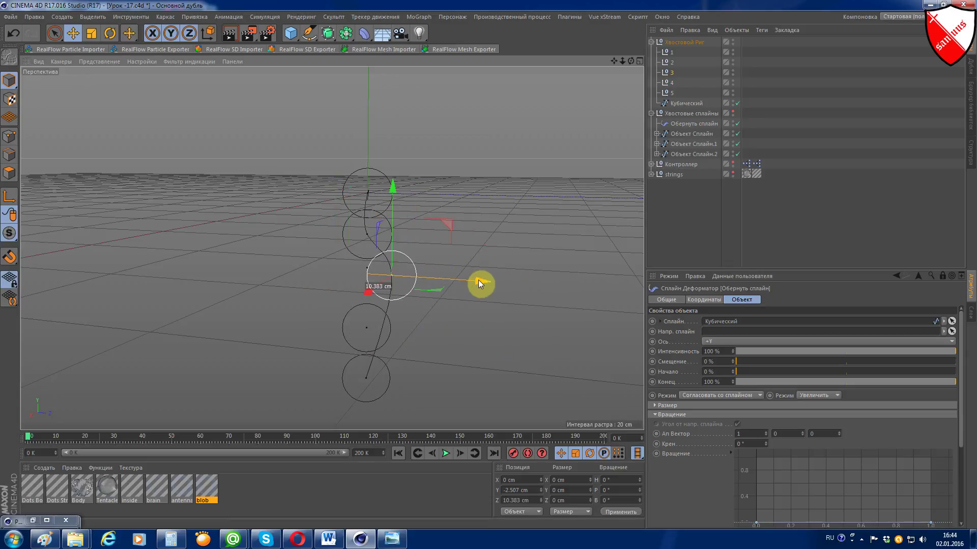
pyautogui.click(390, 387)
pyautogui.moveTo(462, 385)
pyautogui.mouseDown()
pyautogui.moveTo(389, 385)
pyautogui.moveTo(398, 386)
pyautogui.mouseUp()
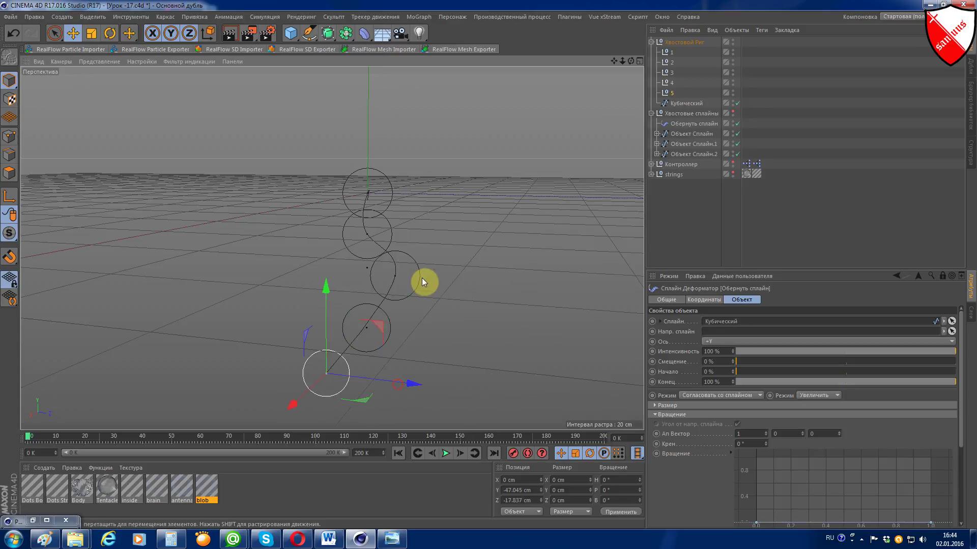
pyautogui.click(422, 278)
pyautogui.moveTo(488, 286)
pyautogui.mouseDown()
pyautogui.moveTo(506, 288)
pyautogui.moveTo(404, 285)
pyautogui.mouseUp()
pyautogui.click(393, 237)
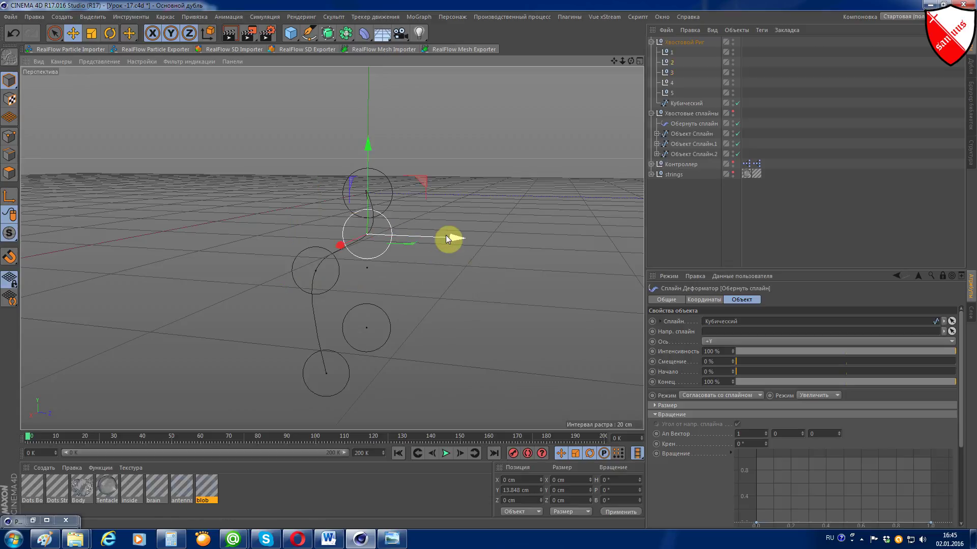
pyautogui.moveTo(447, 238); pyautogui.dragTo(380, 233)
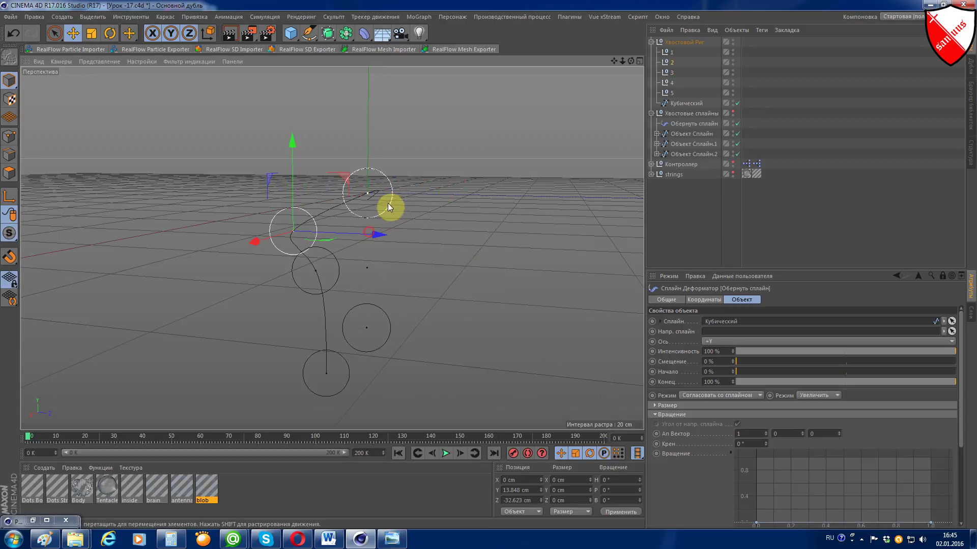
pyautogui.hotkey('ctrl', 'z')
pyautogui.hotkey('ctrl', 'z')
pyautogui.hotkey('ctrl', 'z')
pyautogui.hotkey('ctrl', 'z')
pyautogui.hotkey('ctrl', 'z')
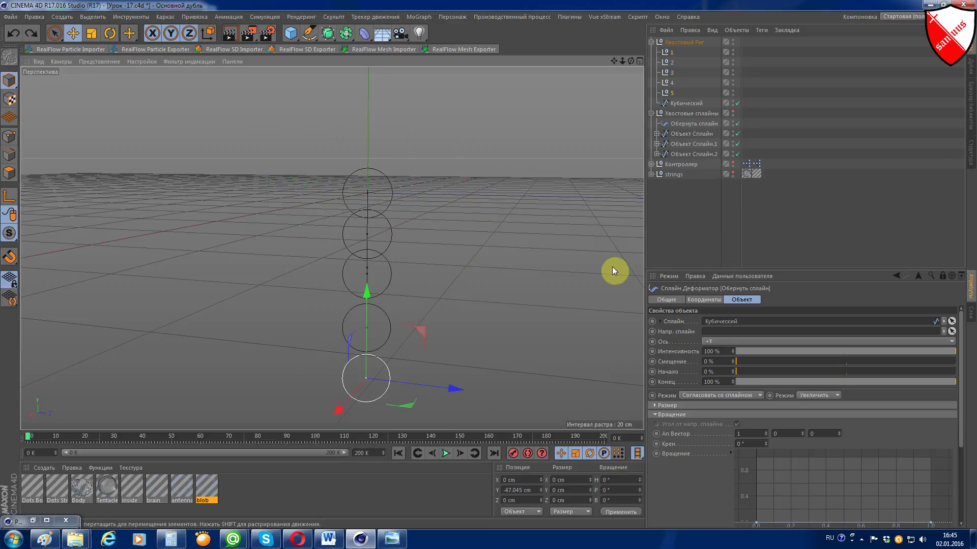
# - Make the tail splines and jellyfish body visible in the viewport and start playback
pyautogui.click(651, 113)
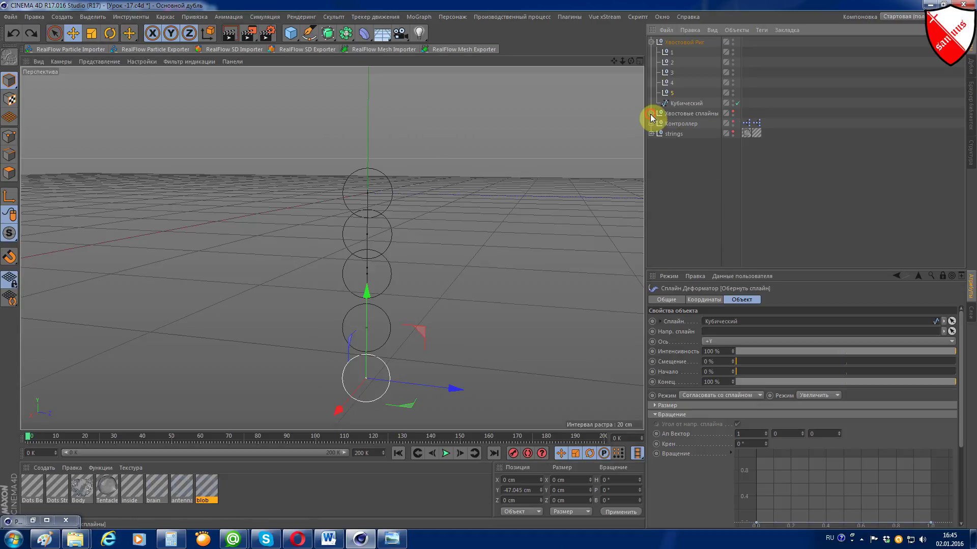
pyautogui.click(733, 112)
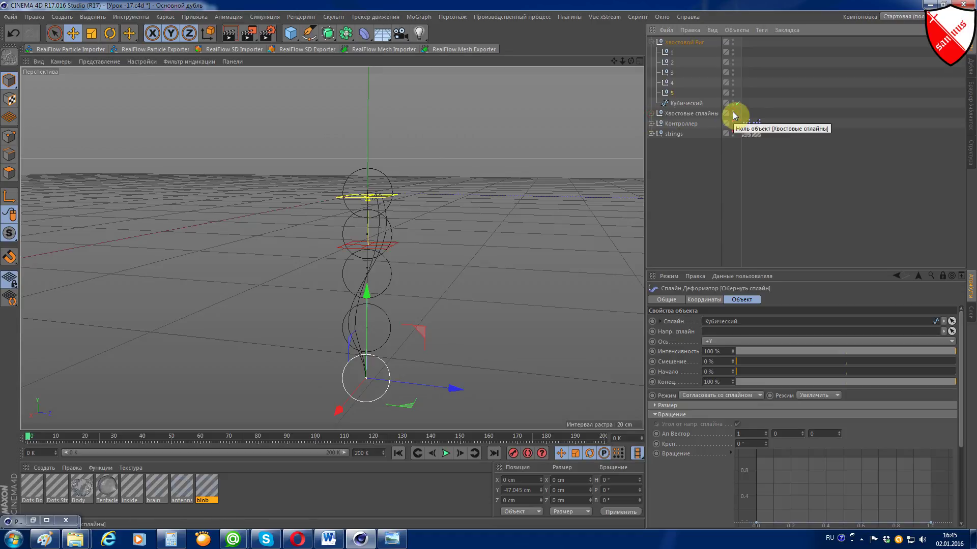
pyautogui.click(733, 122)
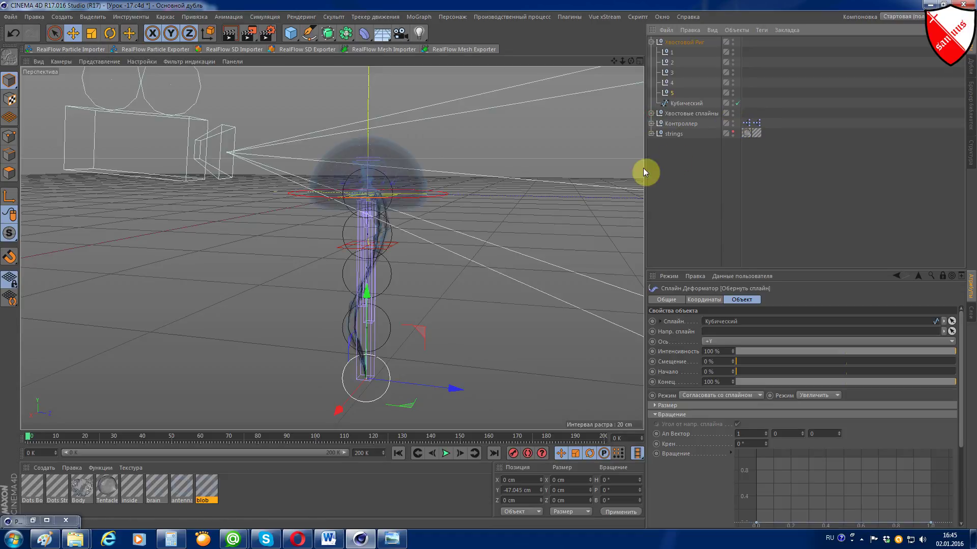
pyautogui.click(445, 453)
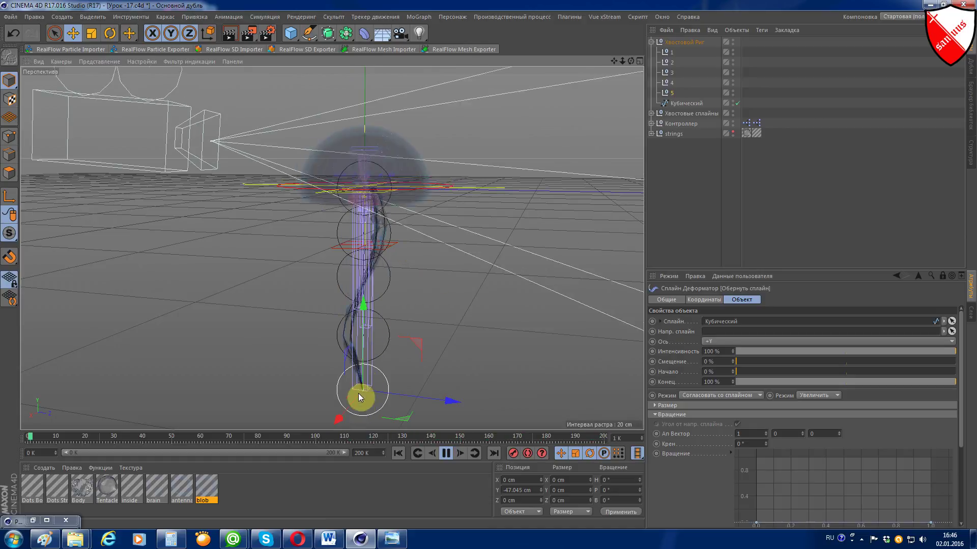
# - Move control nulls 2, 5 and 3 along Z and Y to bend the tails
pyautogui.click(390, 233)
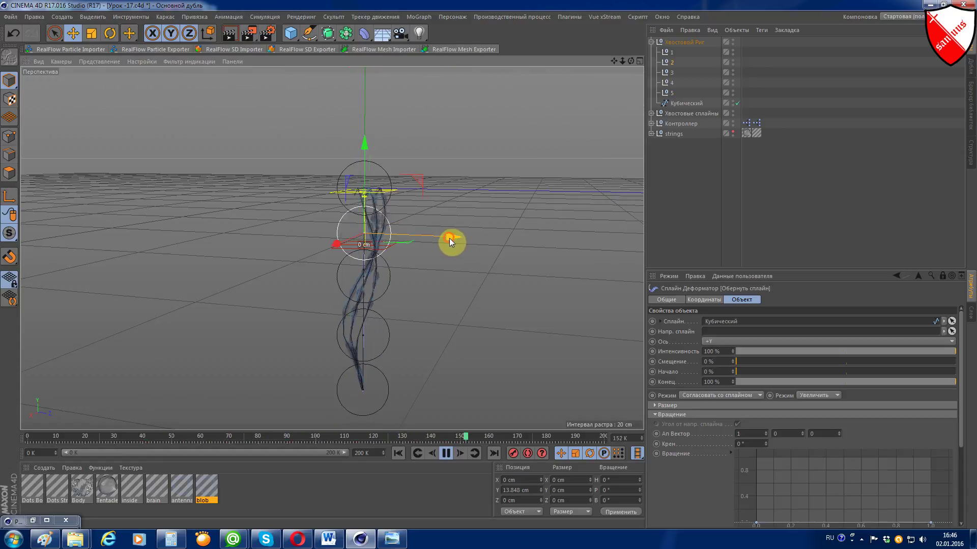
pyautogui.moveTo(450, 238)
pyautogui.mouseDown()
pyautogui.moveTo(508, 240)
pyautogui.moveTo(411, 261)
pyautogui.mouseUp()
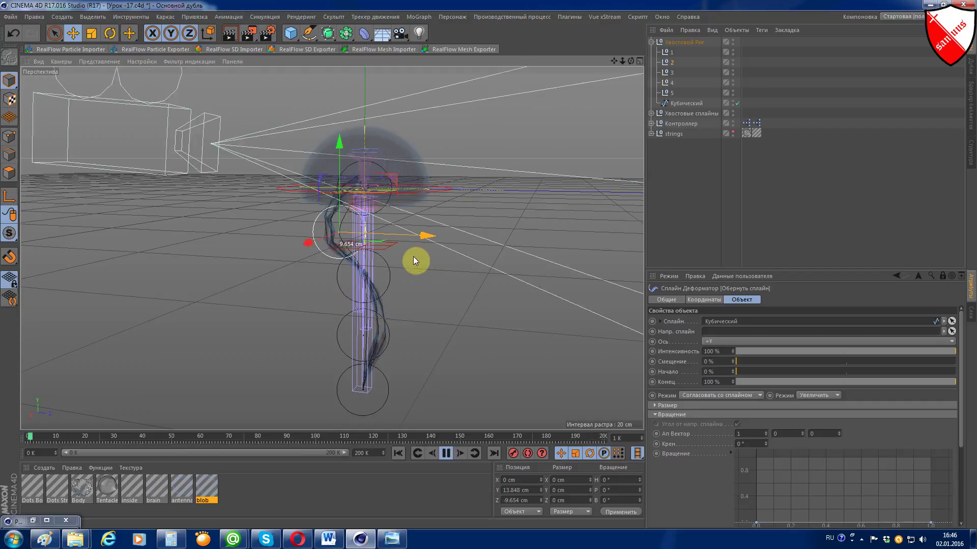
pyautogui.click(387, 398)
pyautogui.moveTo(429, 397)
pyautogui.mouseDown()
pyautogui.moveTo(447, 389)
pyautogui.moveTo(321, 353)
pyautogui.mouseUp()
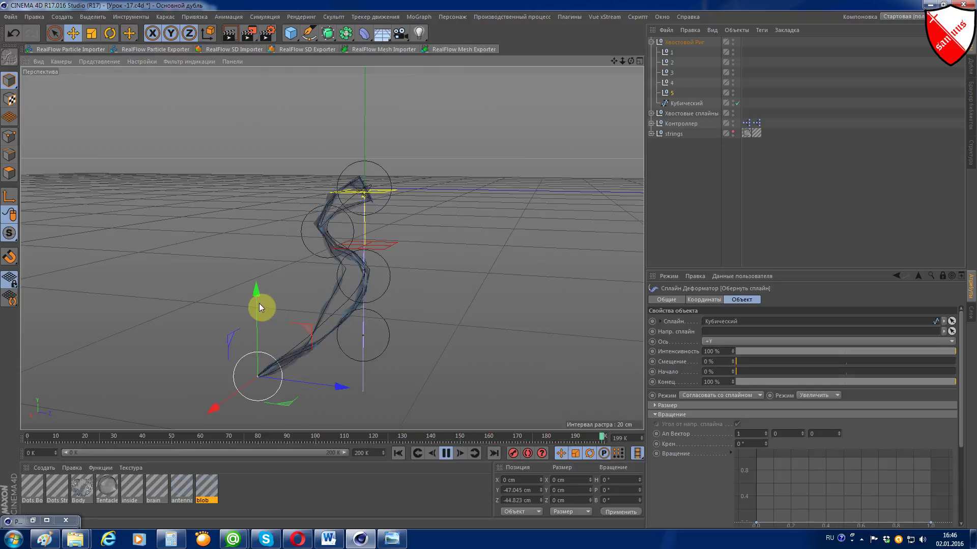
pyautogui.moveTo(258, 301)
pyautogui.mouseDown()
pyautogui.moveTo(258, 268)
pyautogui.moveTo(273, 294)
pyautogui.mouseUp()
pyautogui.click(390, 271)
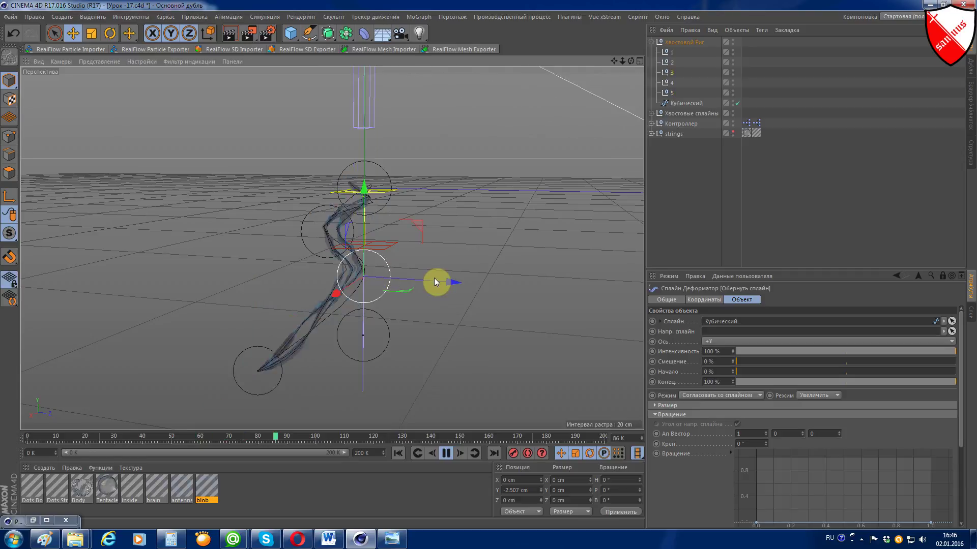
pyautogui.moveTo(434, 278)
pyautogui.mouseDown()
pyautogui.moveTo(474, 283)
pyautogui.moveTo(421, 295)
pyautogui.mouseUp()
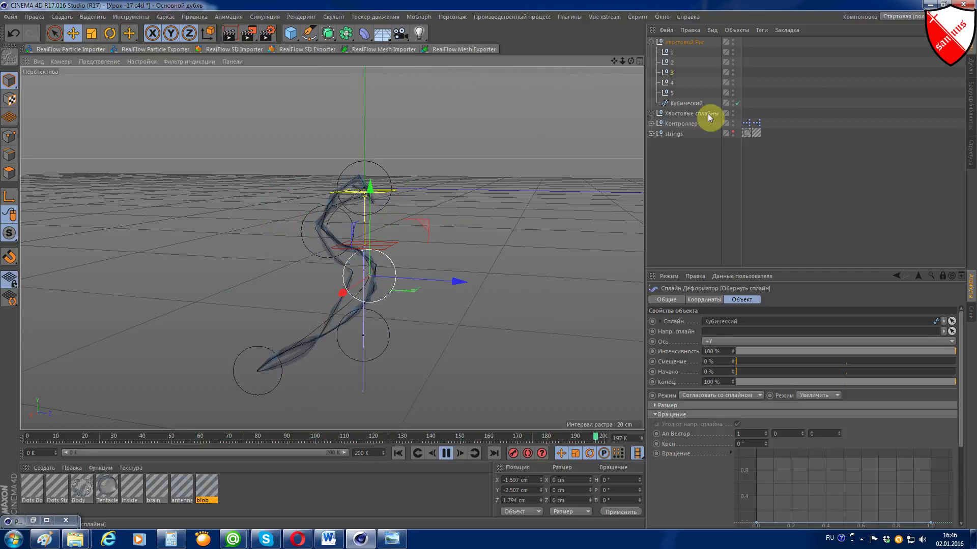
pyautogui.click(651, 114)
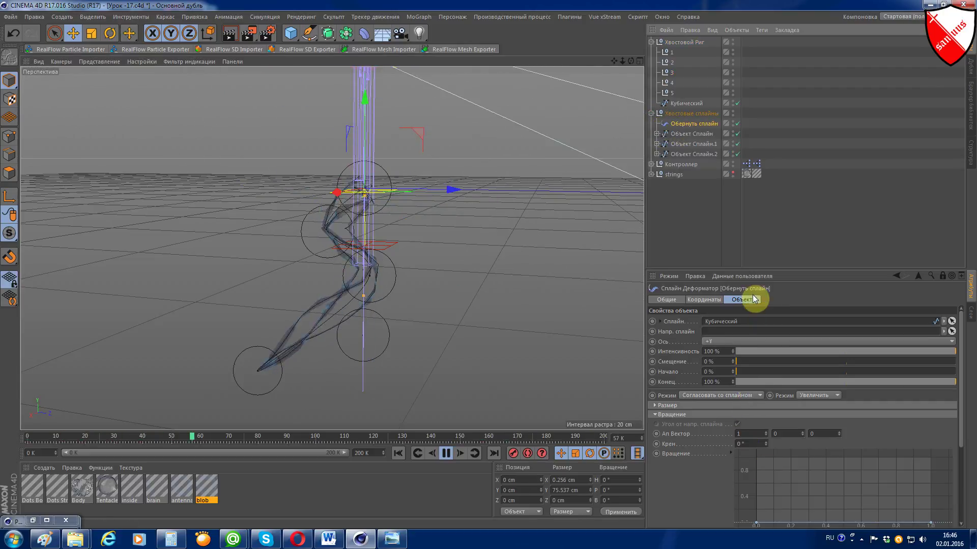
# - Set Режим to Сохранить длину, then drag nulls 2 and 5 along Z to test it
pyautogui.click(756, 396)
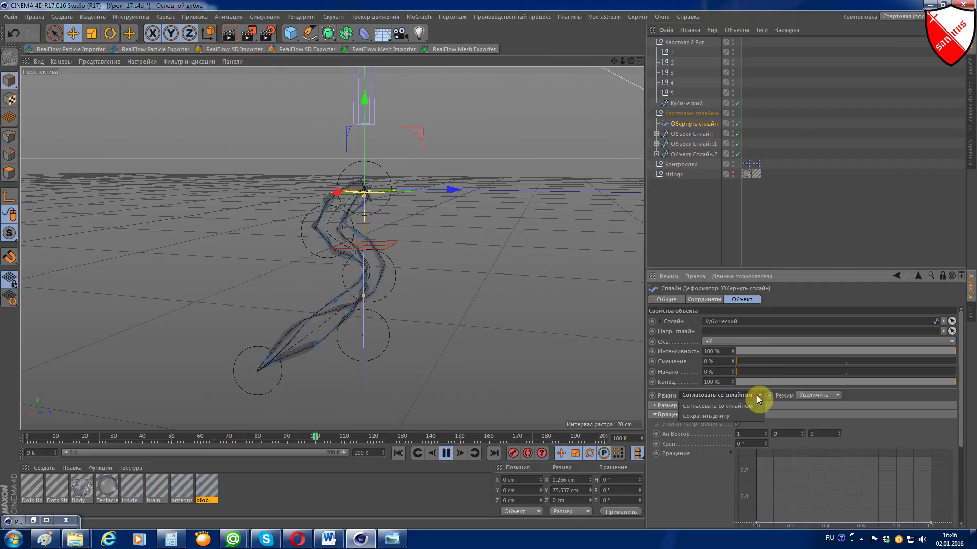
pyautogui.click(715, 416)
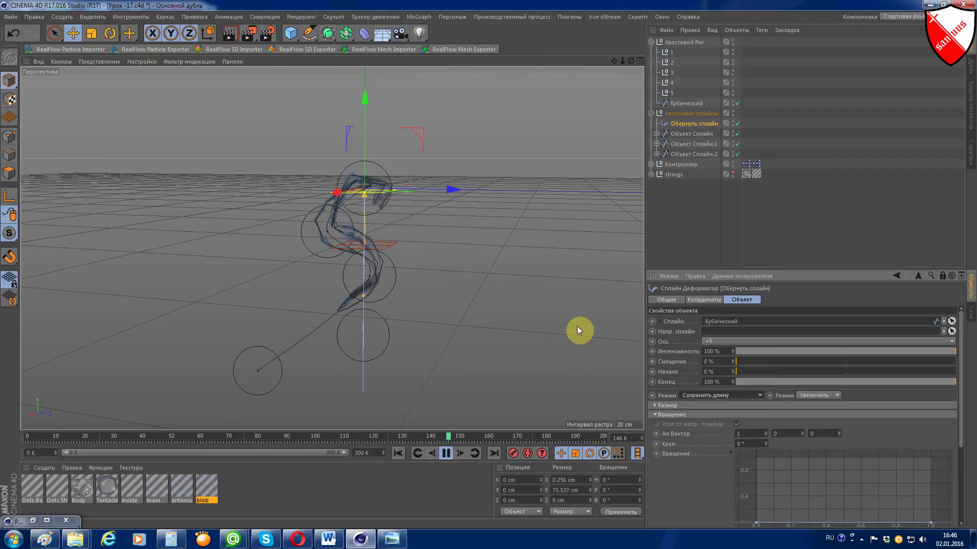
pyautogui.click(300, 239)
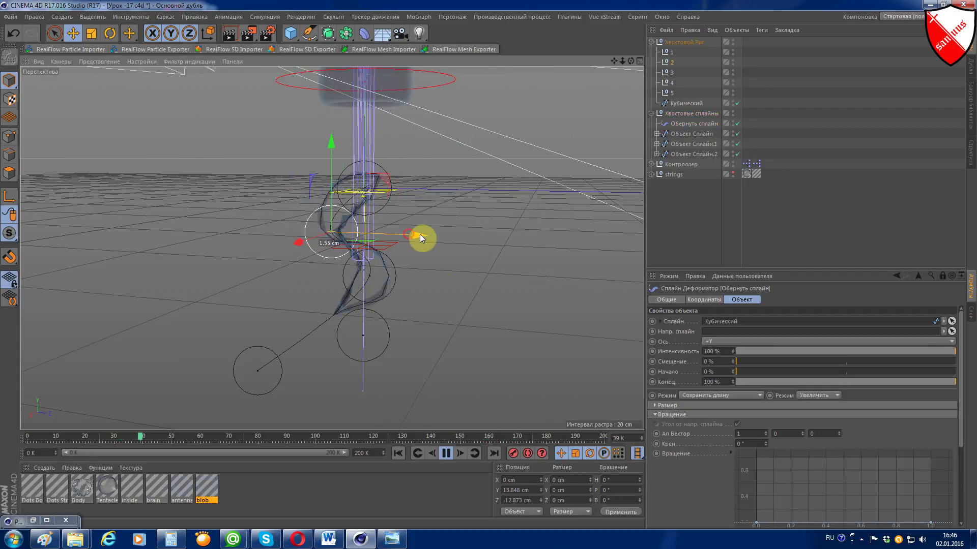
pyautogui.moveTo(419, 234); pyautogui.dragTo(397, 259)
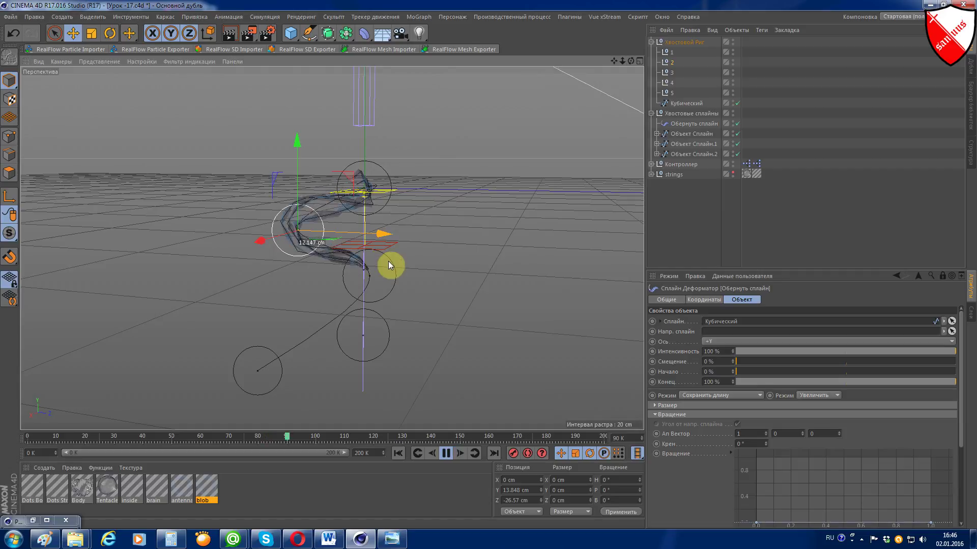
pyautogui.click(266, 393)
pyautogui.moveTo(266, 393)
pyautogui.mouseDown()
pyautogui.moveTo(465, 314)
pyautogui.moveTo(337, 356)
pyautogui.mouseUp()
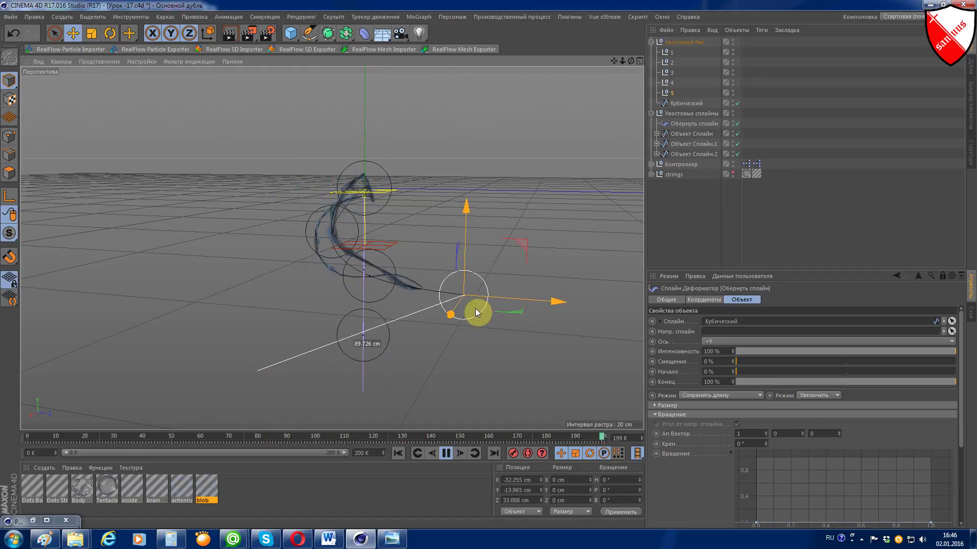
pyautogui.click(395, 273)
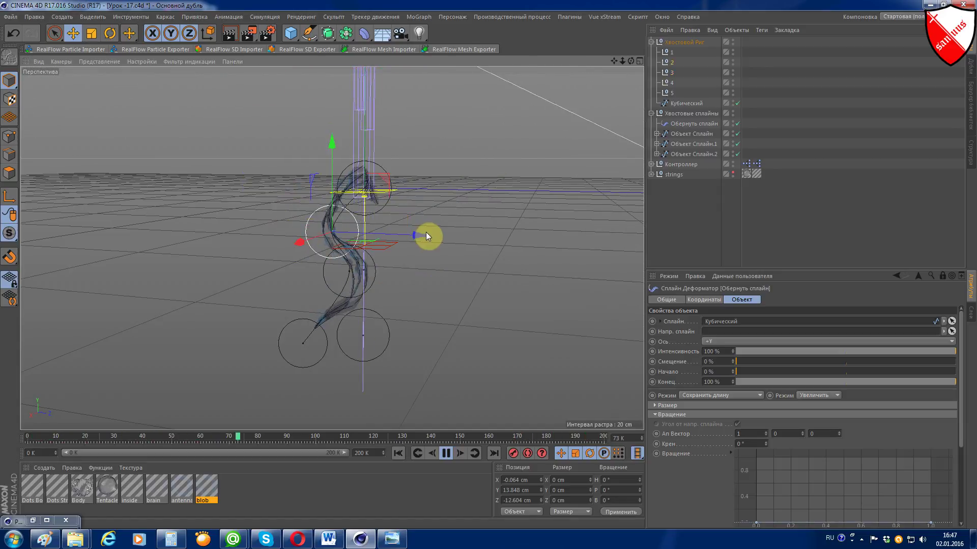
pyautogui.moveTo(433, 237)
pyautogui.mouseDown()
pyautogui.moveTo(392, 250)
pyautogui.moveTo(446, 288)
pyautogui.mouseUp()
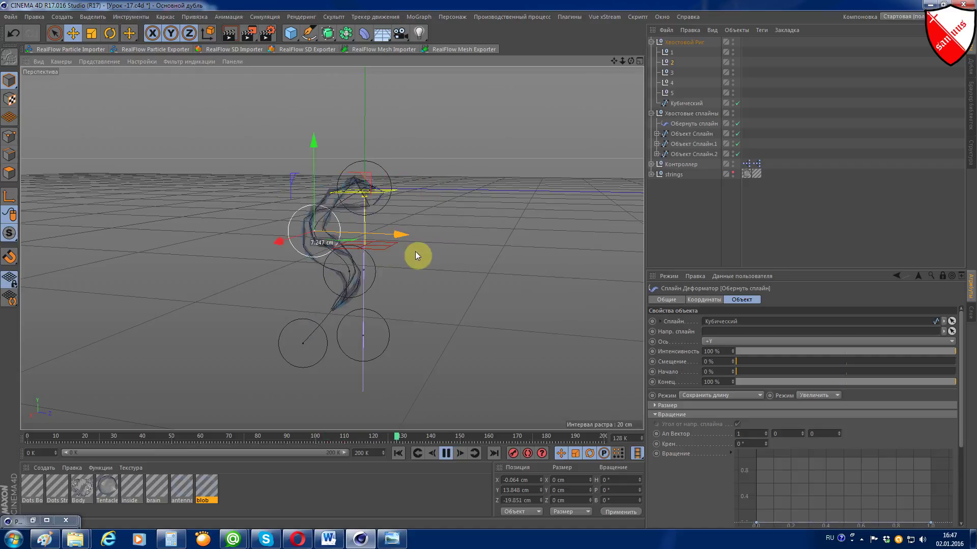